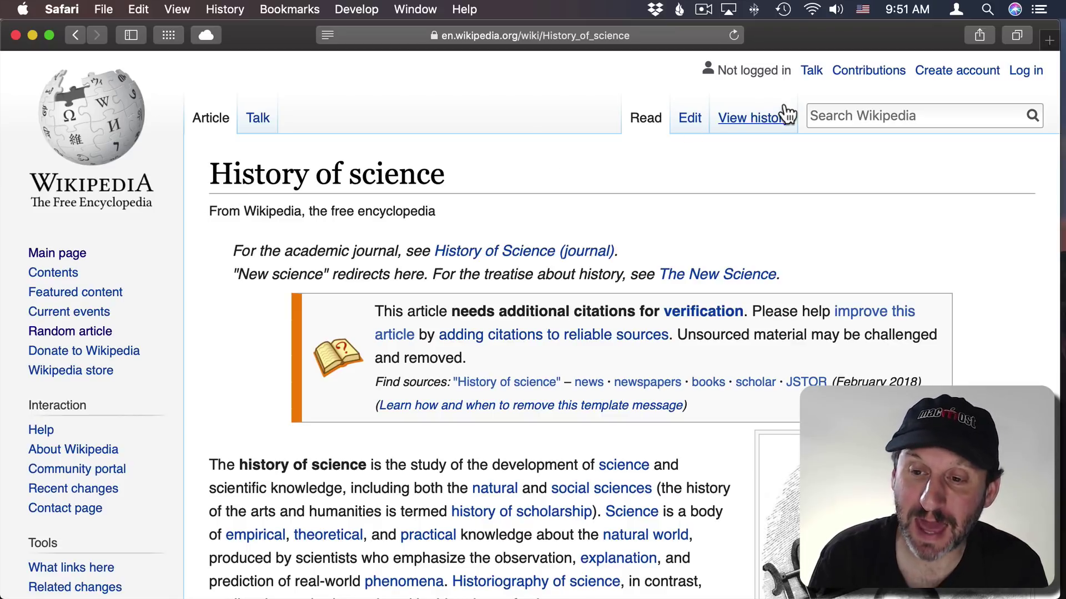
# Step: Page down the History of science article to Ancient Near East with Space, then Shift-Space back to the top
pyautogui.click(843, 117)
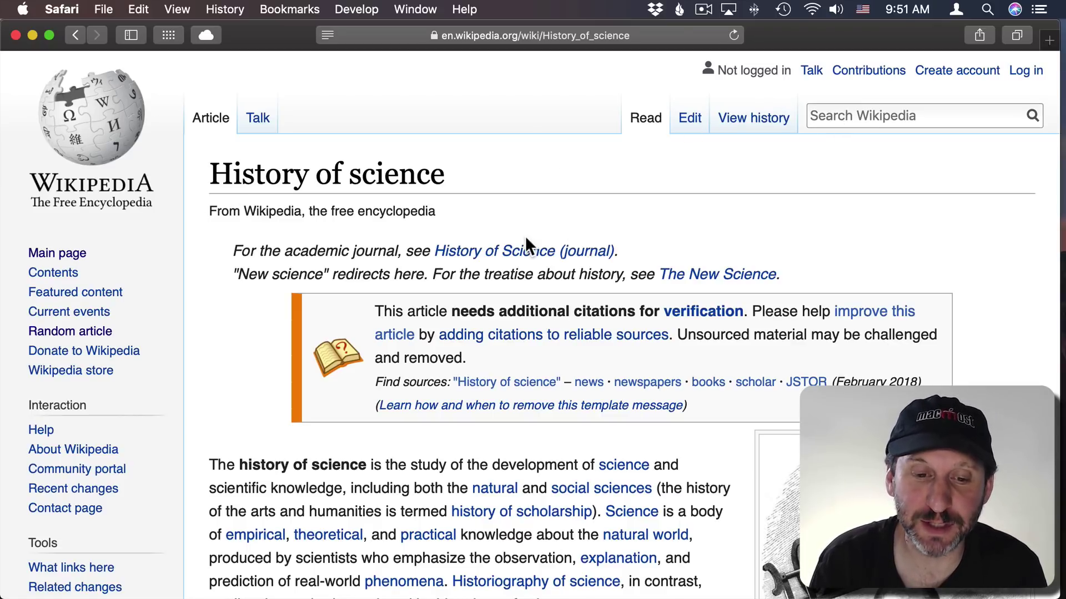
pyautogui.press('space')
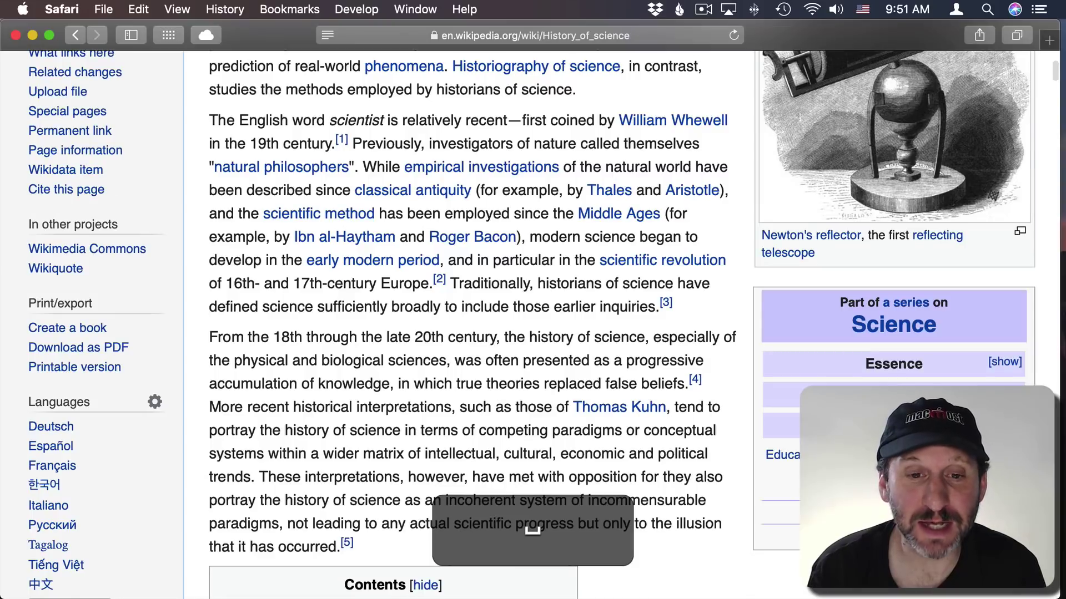
pyautogui.press('space')
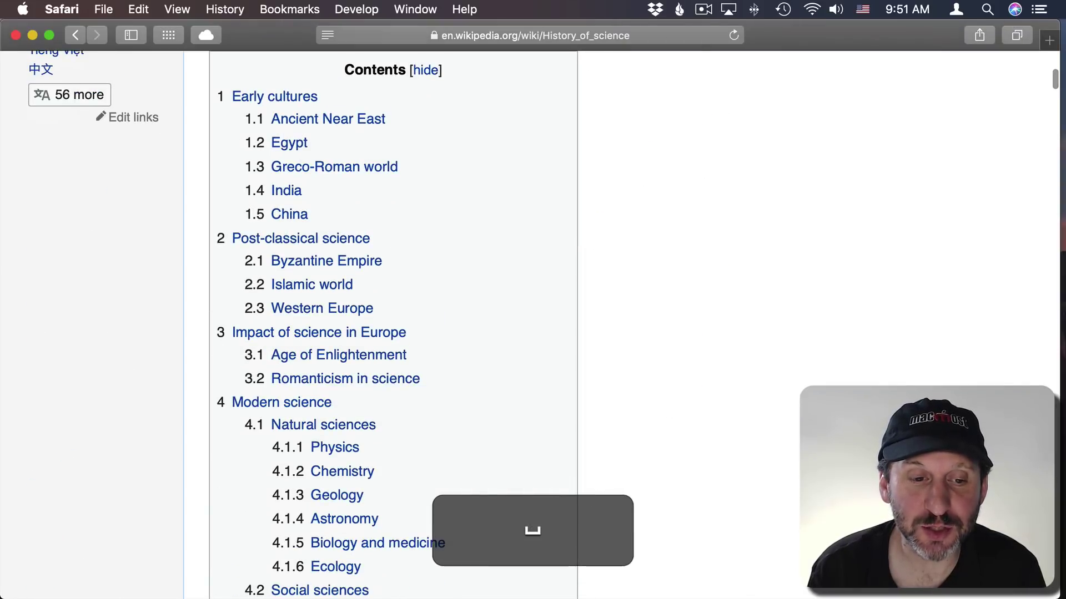
pyautogui.press('space')
pyautogui.press('space')
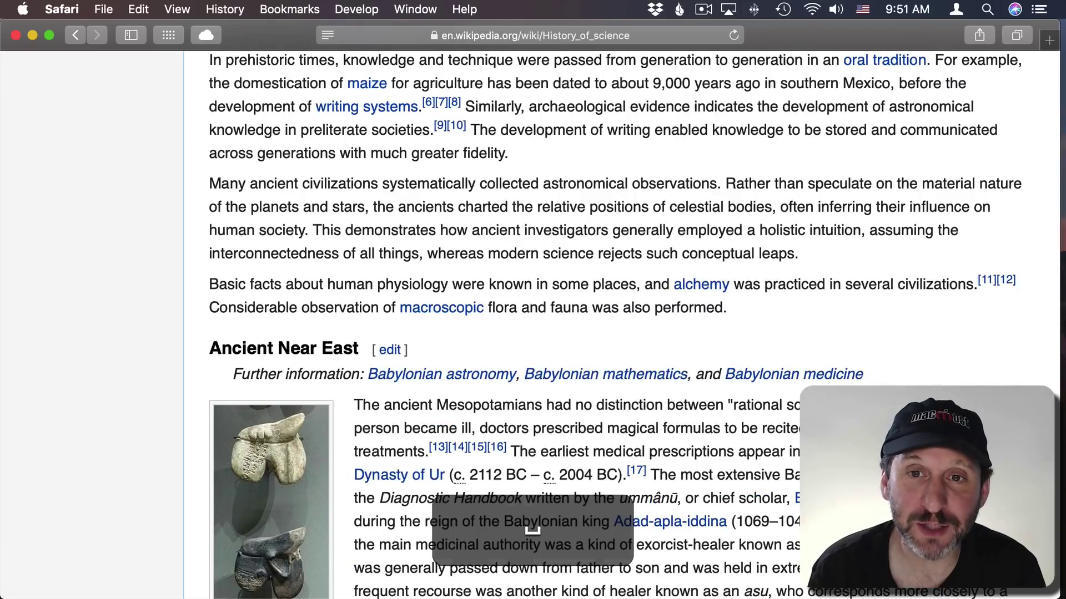
pyautogui.press('space')
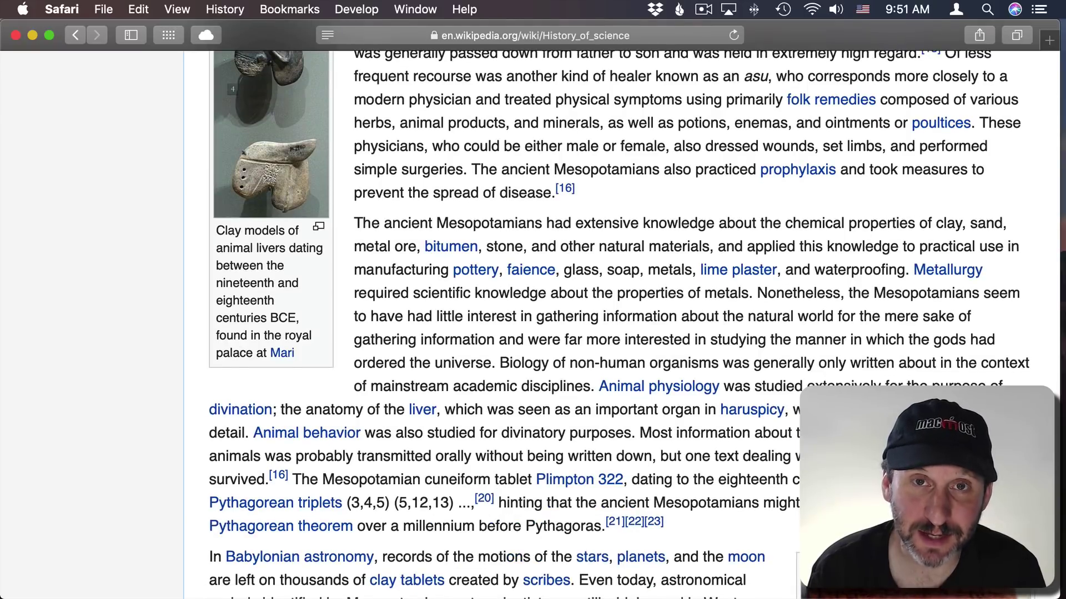
pyautogui.hotkey('shift', 'space')
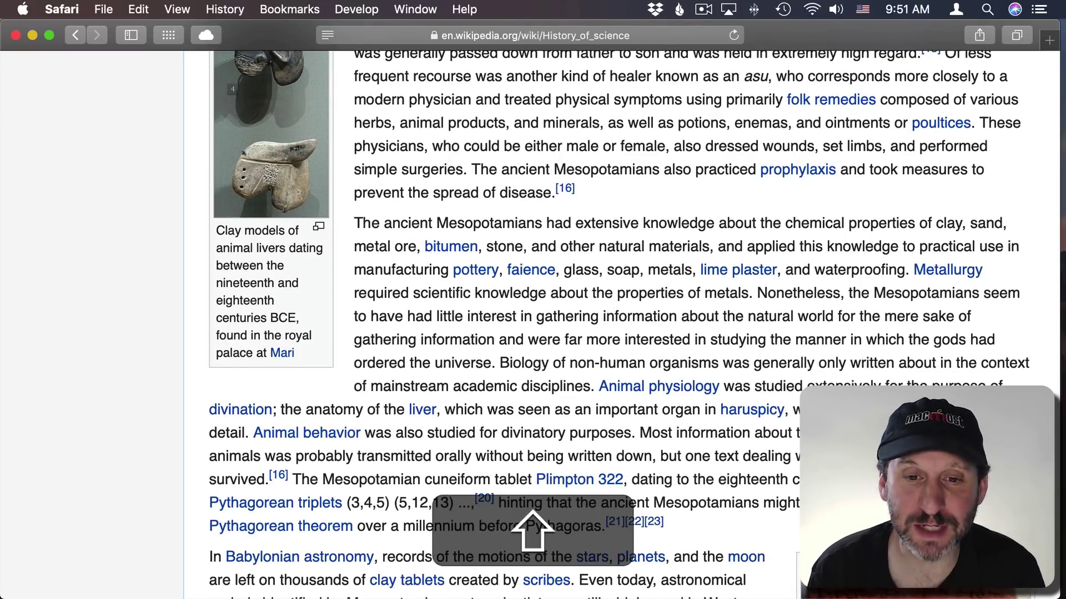
pyautogui.hotkey('shift', 'space')
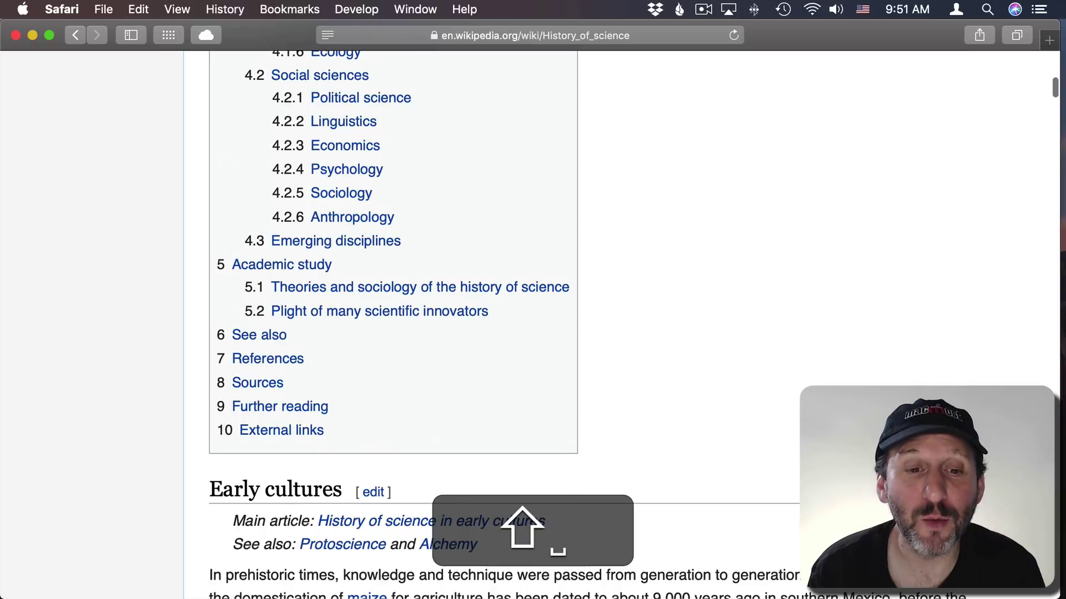
pyautogui.hotkey('shift', 'space')
pyautogui.hotkey('shift', 'space')
pyautogui.hotkey('shift', 'space')
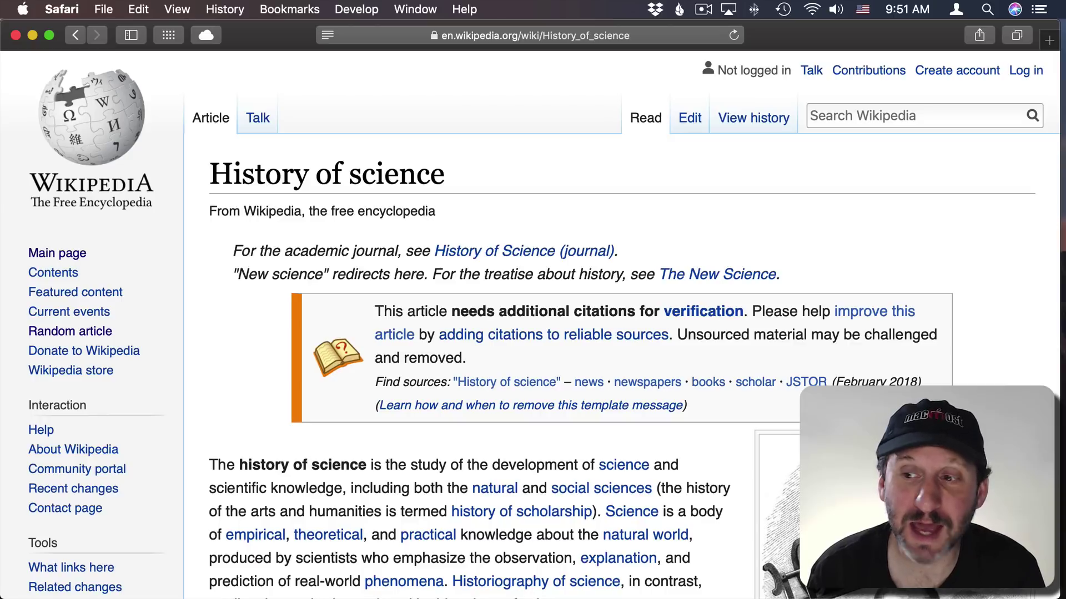
# Step: Scroll the article line by line with the Down and Up arrows, returning to the top
pyautogui.press('Down')
pyautogui.press('Down')
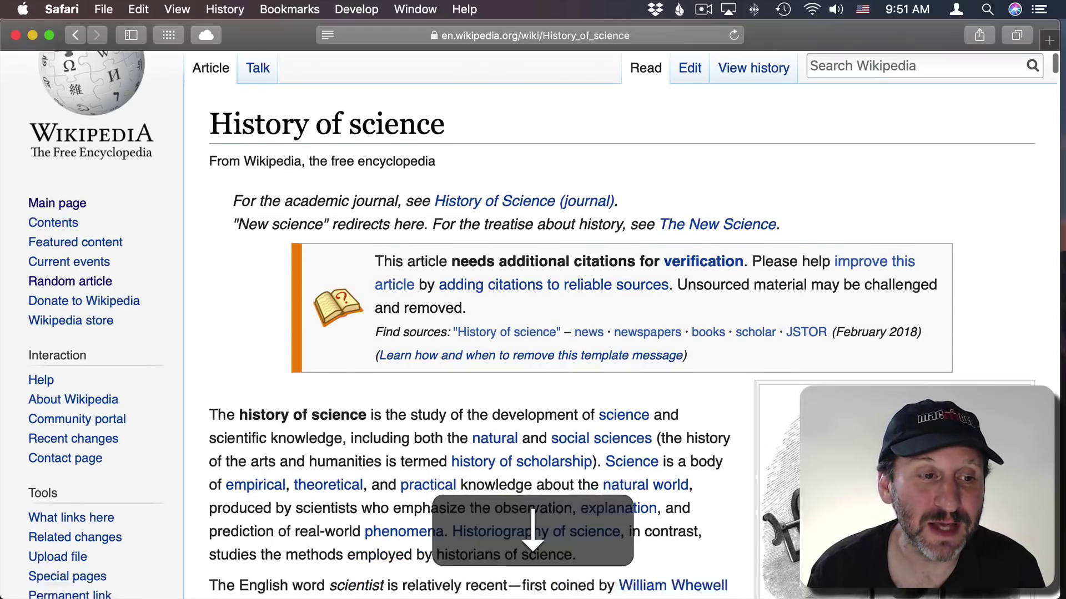
pyautogui.press('Down')
pyautogui.press('Down')
pyautogui.press('Down')
pyautogui.press('Down')
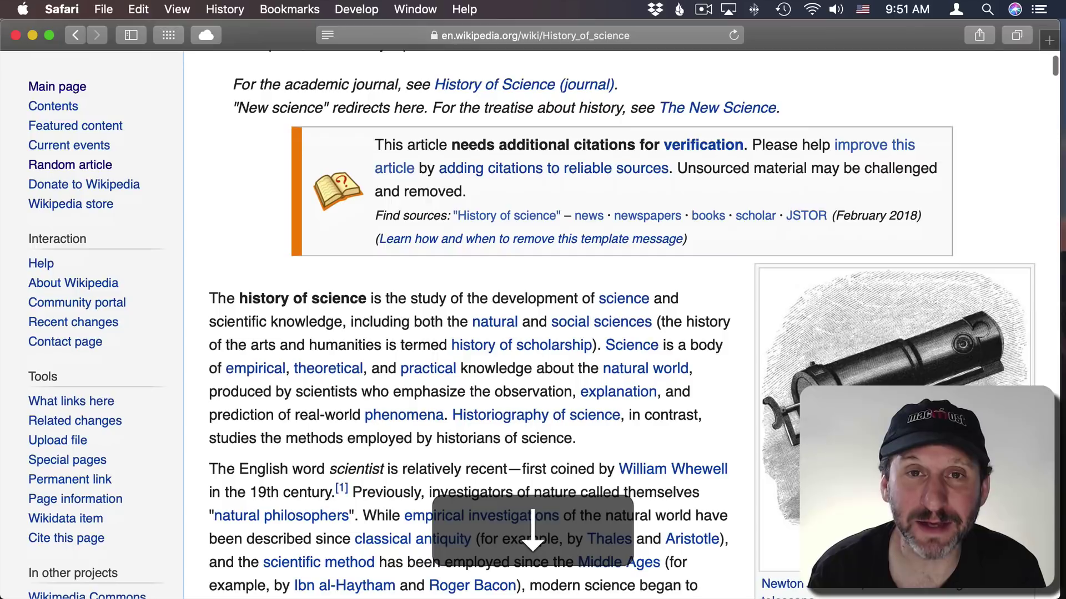
pyautogui.press('Down')
pyautogui.press('Up')
pyautogui.press('Up')
pyautogui.press('Up')
pyautogui.press('Up')
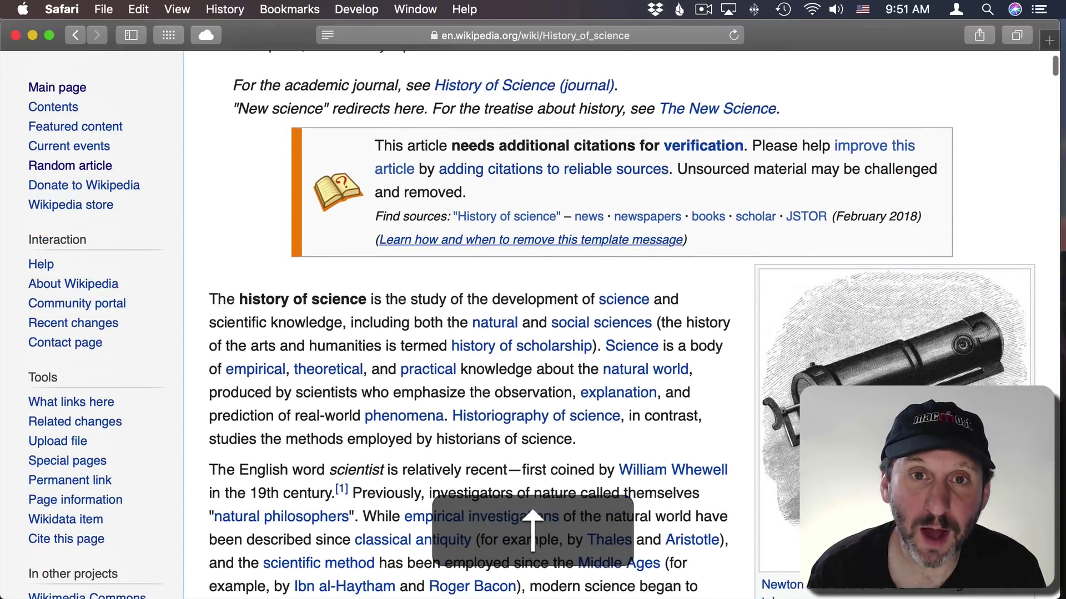
pyautogui.press('Up')
pyautogui.press('Up')
pyautogui.press('Up')
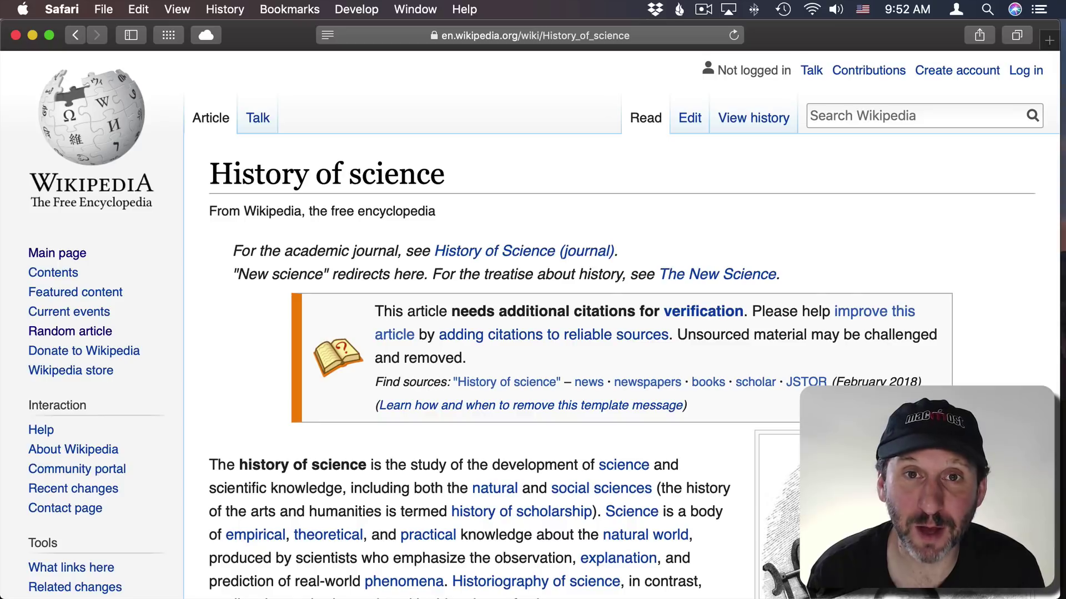
# Step: Jump two screens at a time with Option-arrows, then to the page bottom and top with Command-arrows
pyautogui.hotkey('alt', 'Down')
pyautogui.hotkey('alt', 'Down')
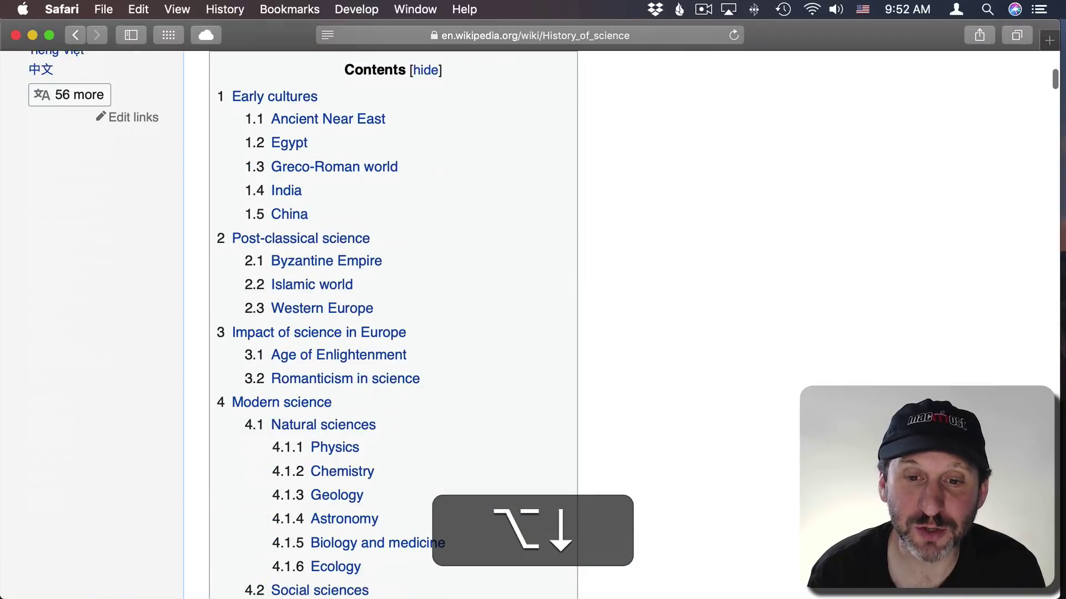
pyautogui.hotkey('alt', 'Down')
pyautogui.hotkey('alt', 'Down')
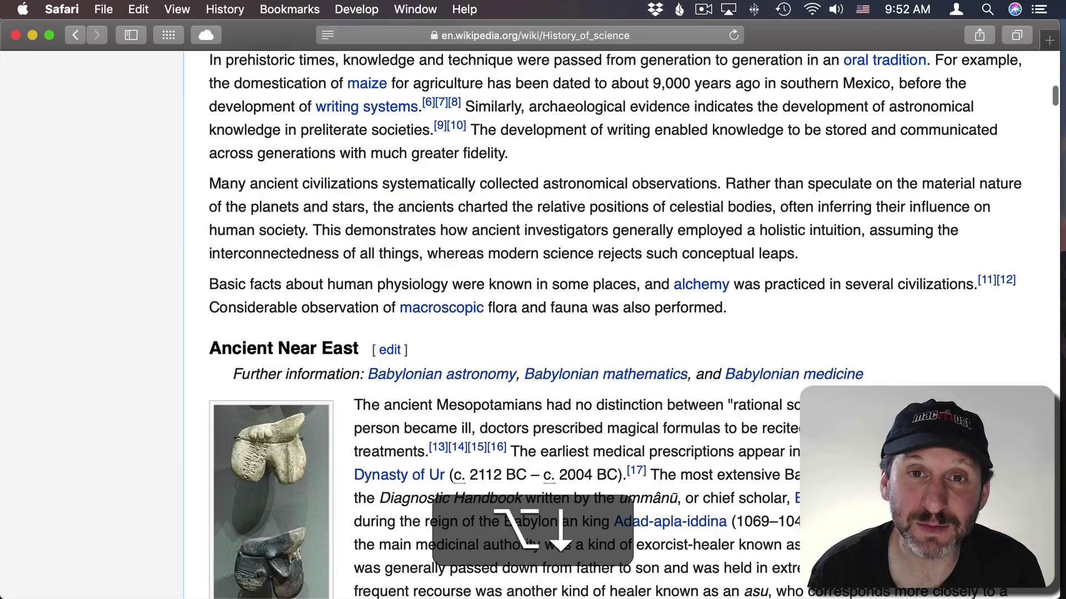
pyautogui.hotkey('alt', 'Up')
pyautogui.hotkey('alt', 'Up')
pyautogui.hotkey('alt', 'Up')
pyautogui.hotkey('alt', 'Up')
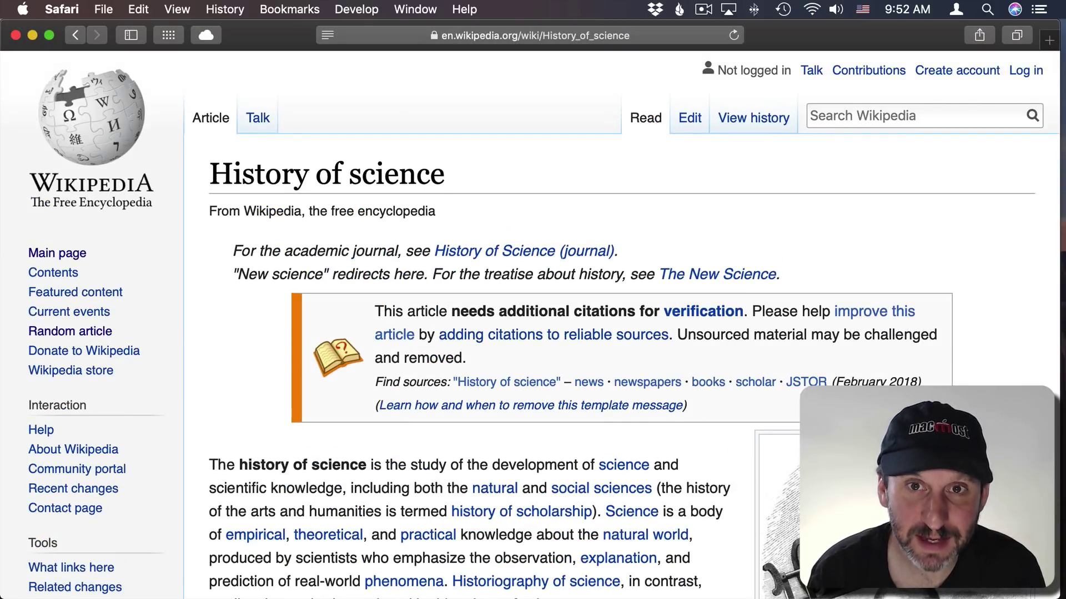
pyautogui.press('super+Down')
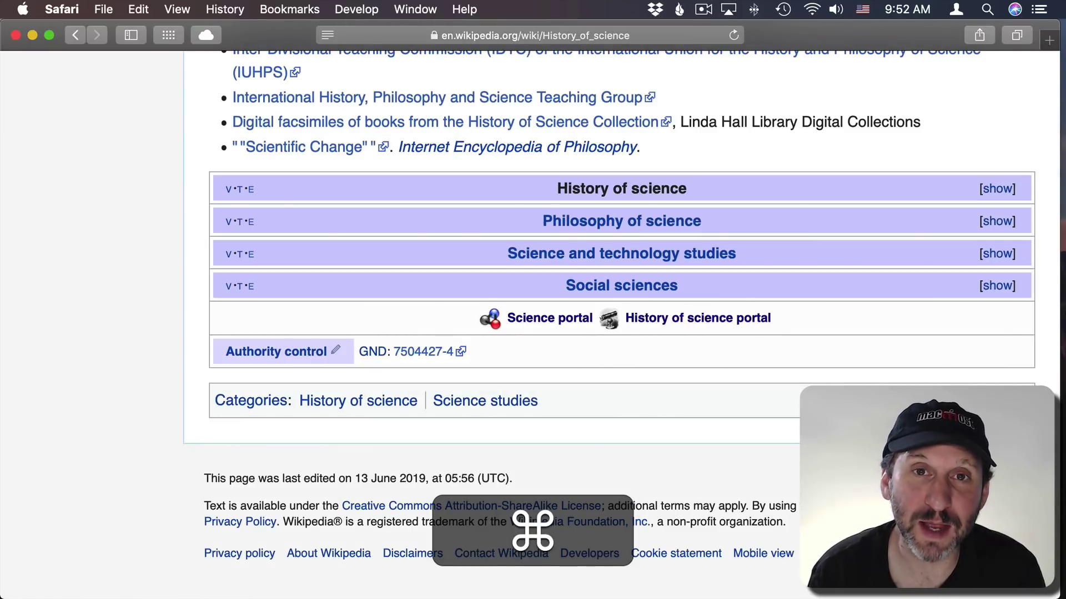
pyautogui.press('super+Up')
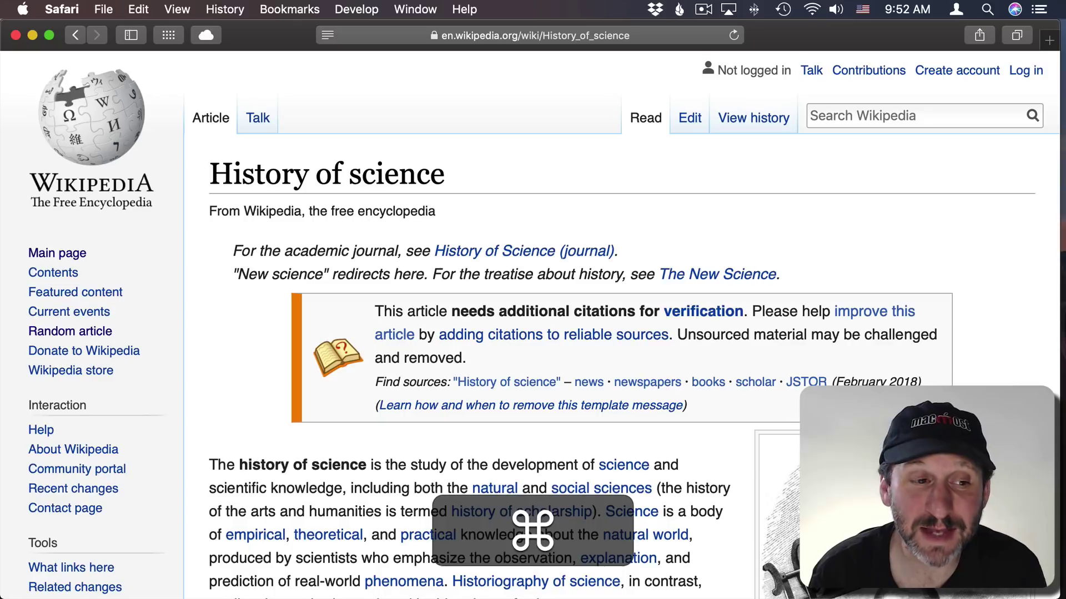
# Step: Go back to the Portal:History of science page, view the back list, then forward to the article
pyautogui.press('super+Left')
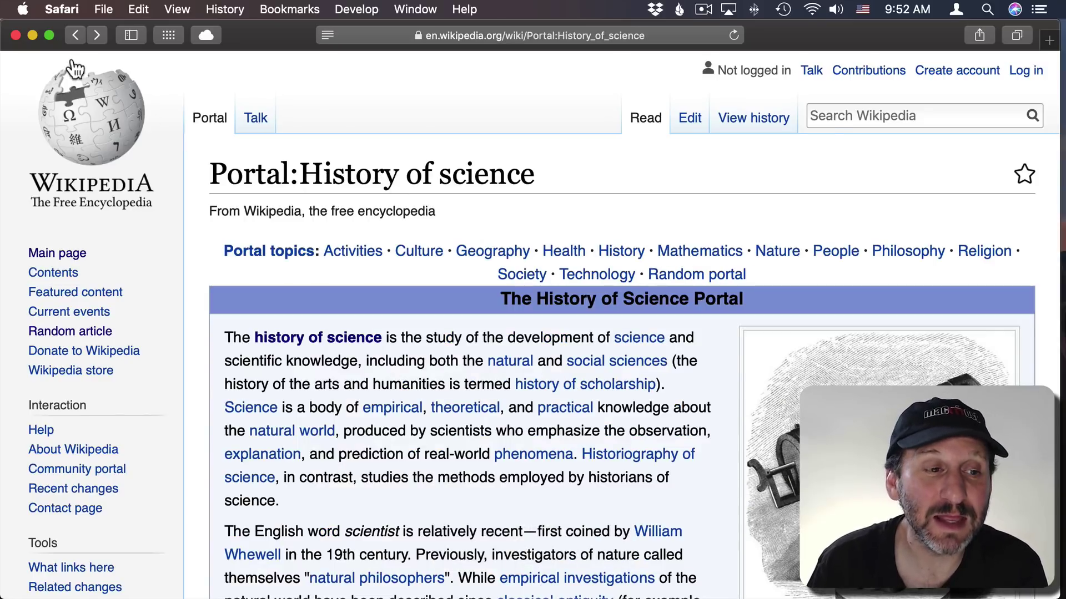
pyautogui.click(76, 35)
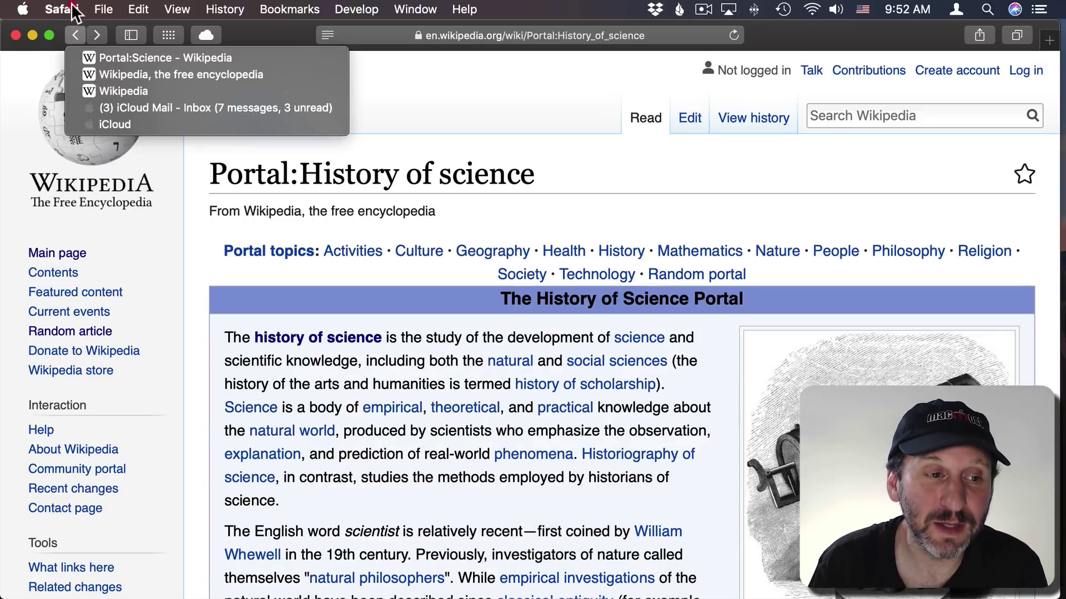
pyautogui.press('Escape')
pyautogui.press('super+Right')
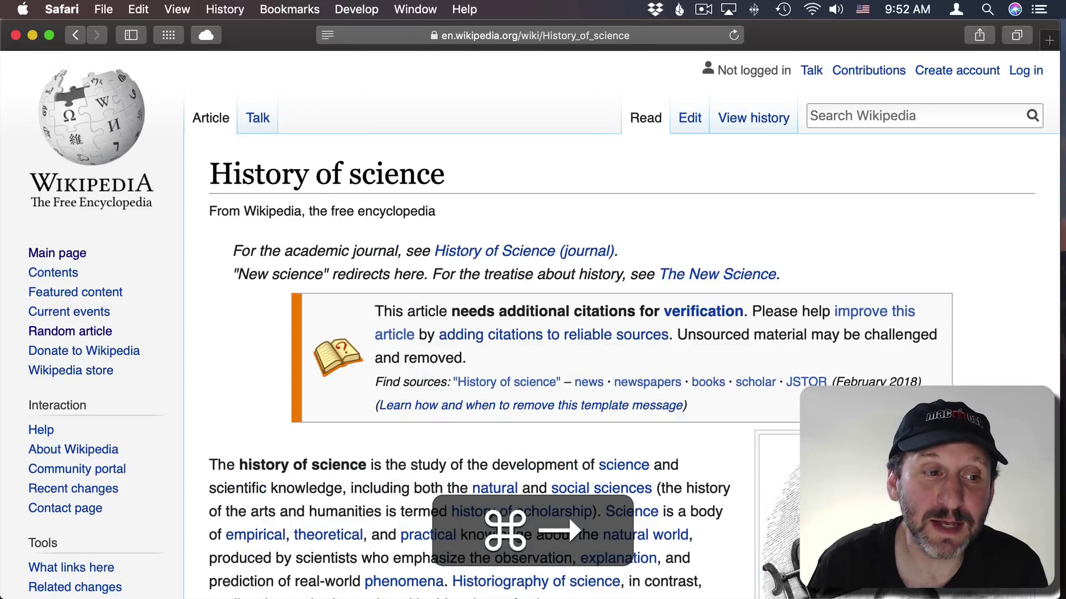
# Step: Check the History menu, then go back and forward between portal and article with Command-[ / ] and Command-arrows
pyautogui.click(211, 9)
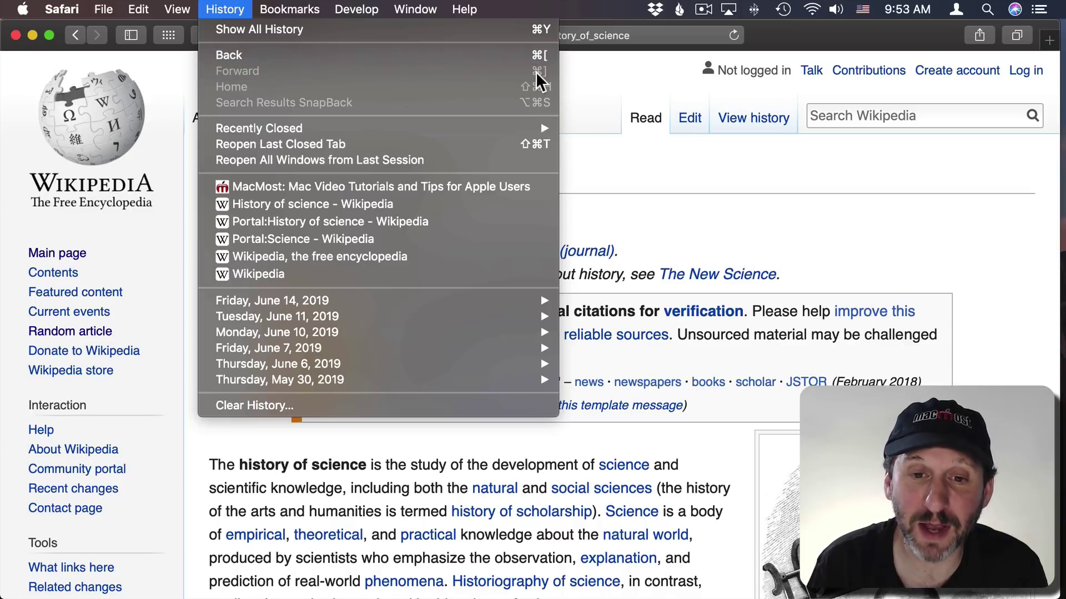
pyautogui.click(541, 57)
pyautogui.press('super')
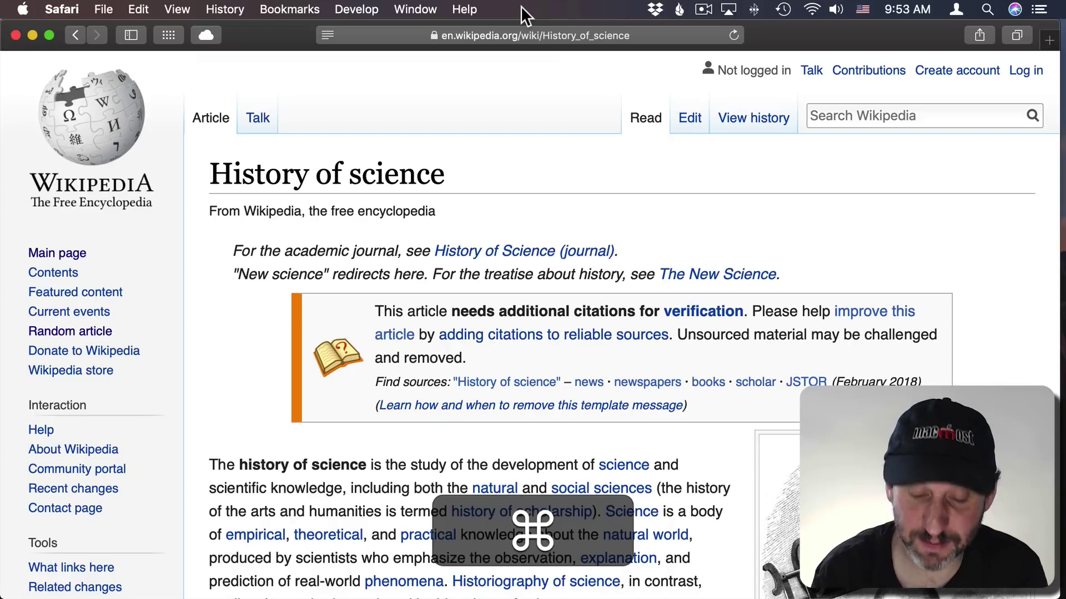
pyautogui.press('super+bracketleft')
pyautogui.press('super+bracketright')
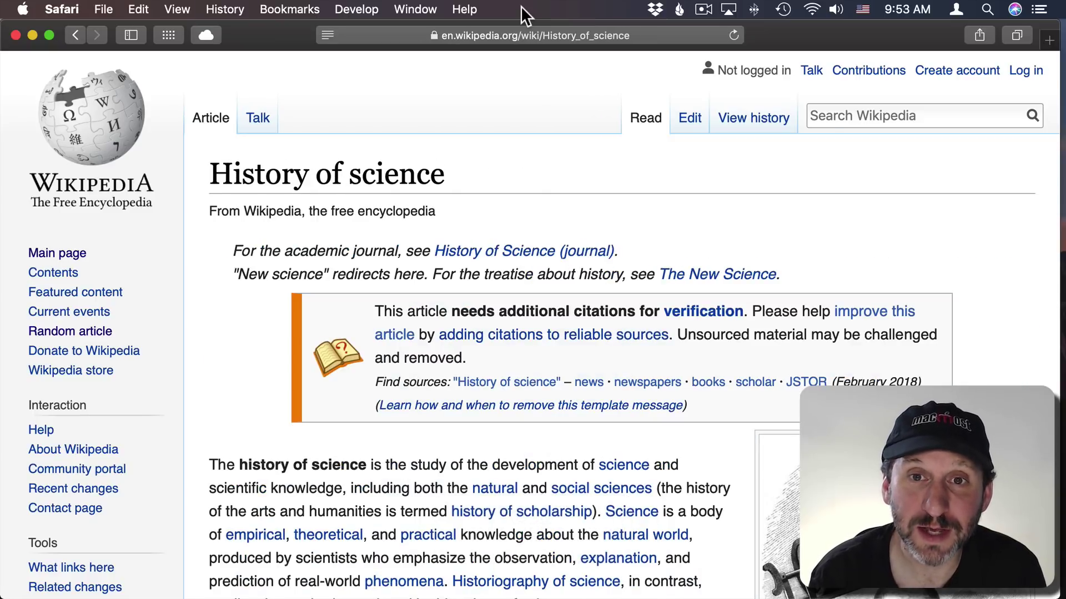
pyautogui.press('super+Left')
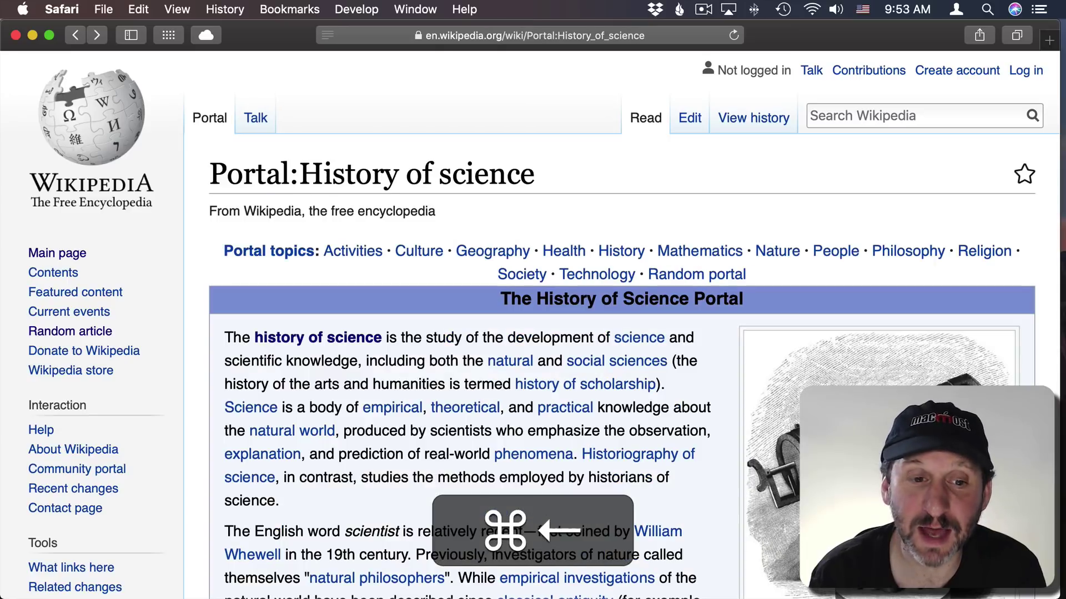
pyautogui.press('super+Right')
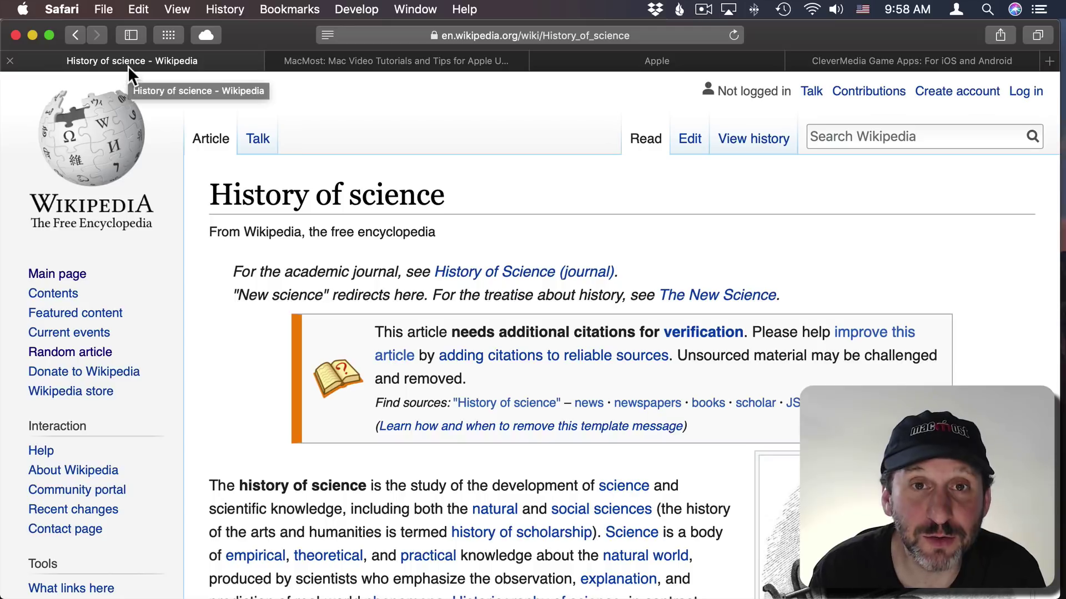
# Step: Cycle right through MacMost, Apple and CleverMedia, jump to tab 3, then move left back to Wikipedia
pyautogui.press('super+shift+Right')
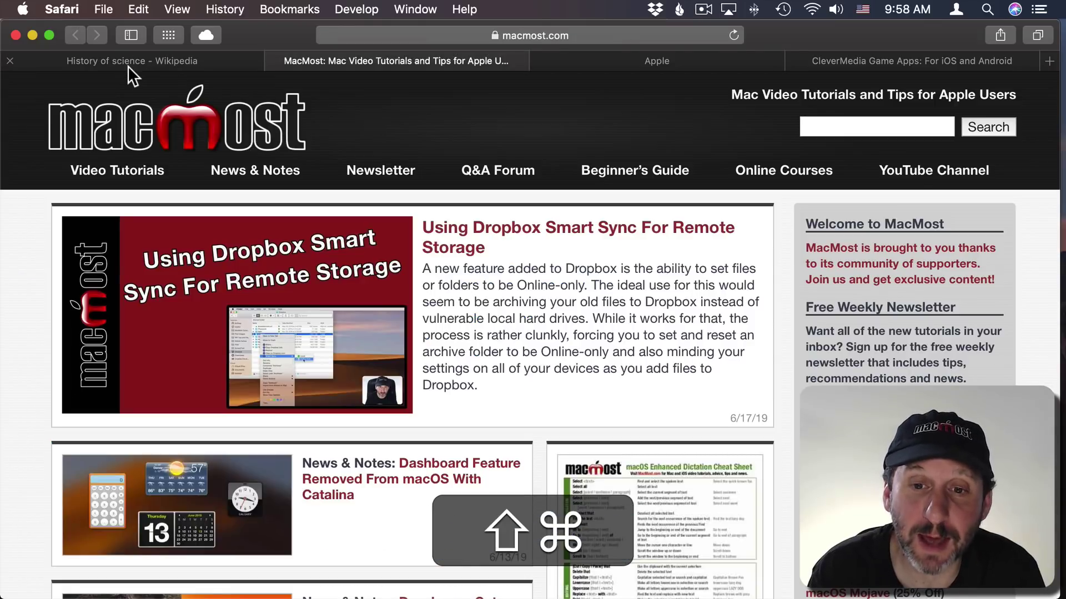
pyautogui.press('super+shift+Right')
pyautogui.press('super+shift+Right')
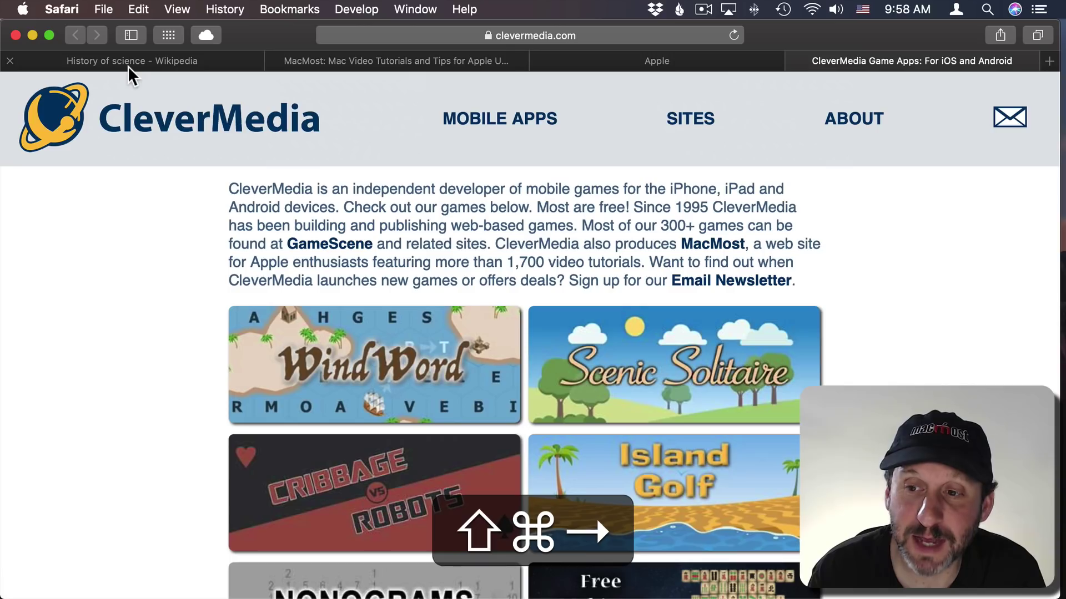
pyautogui.press('super+shift+Right')
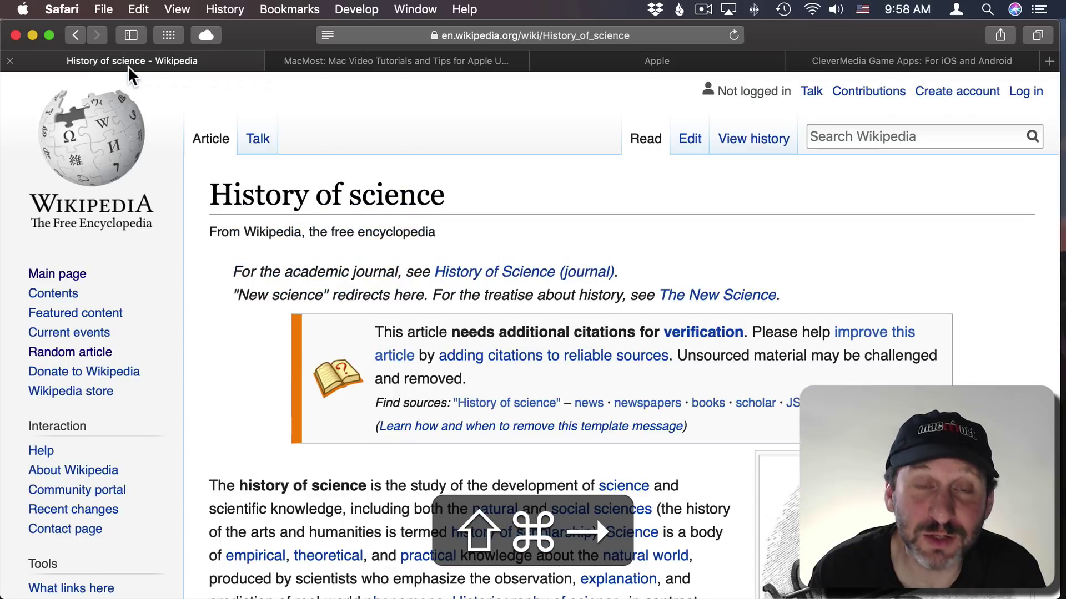
pyautogui.press('super+3')
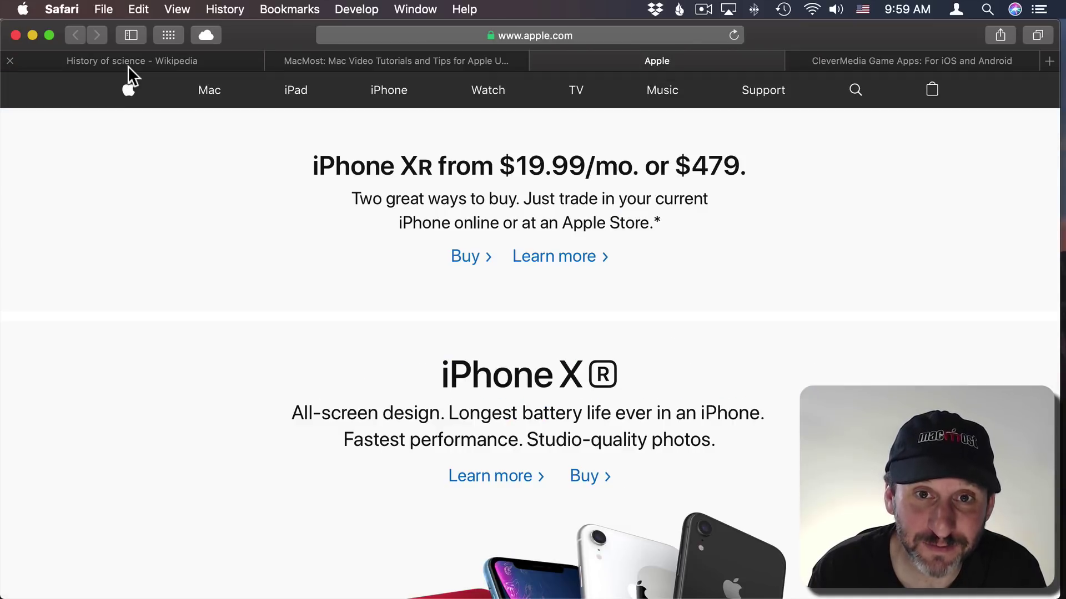
pyautogui.press('super+shift+Left')
pyautogui.press('super+shift+Left')
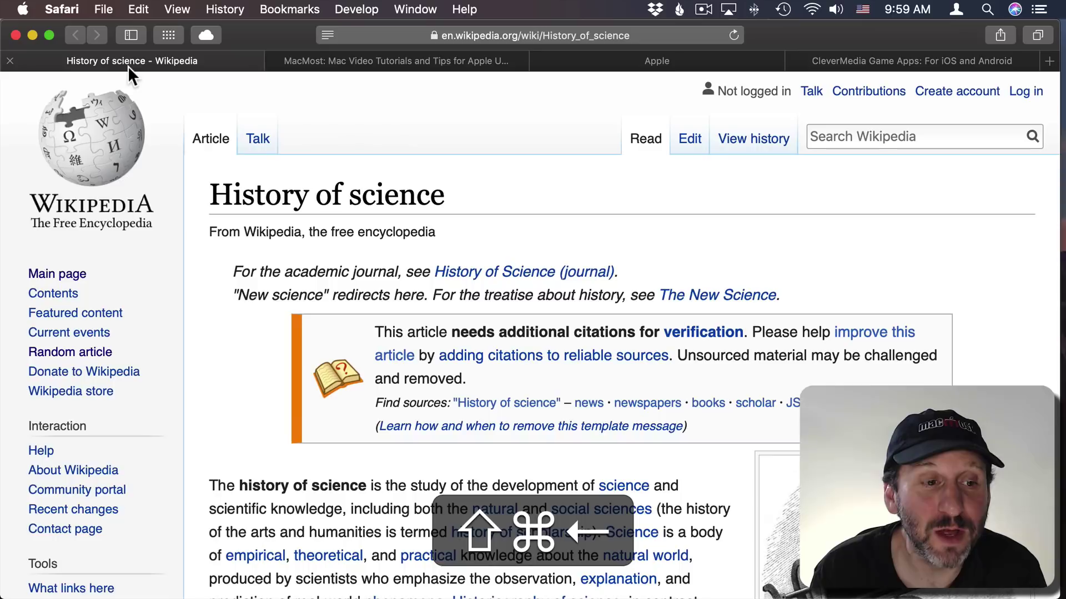
pyautogui.press('super+shift+Left')
pyautogui.press('super+shift+Left')
pyautogui.press('super+shift+Left')
pyautogui.press('super+shift+Left')
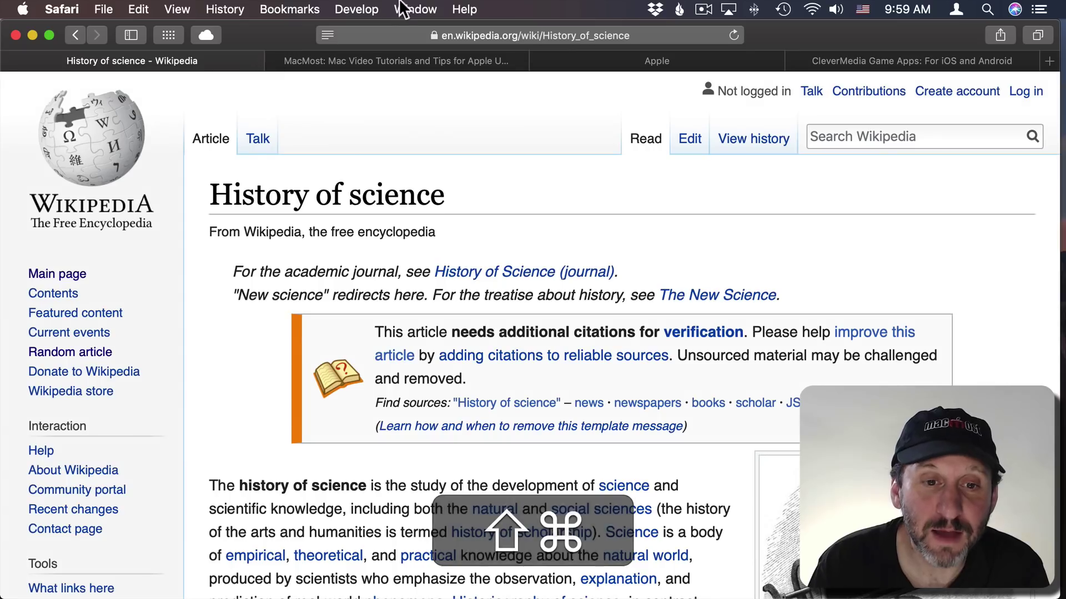
pyautogui.click(415, 9)
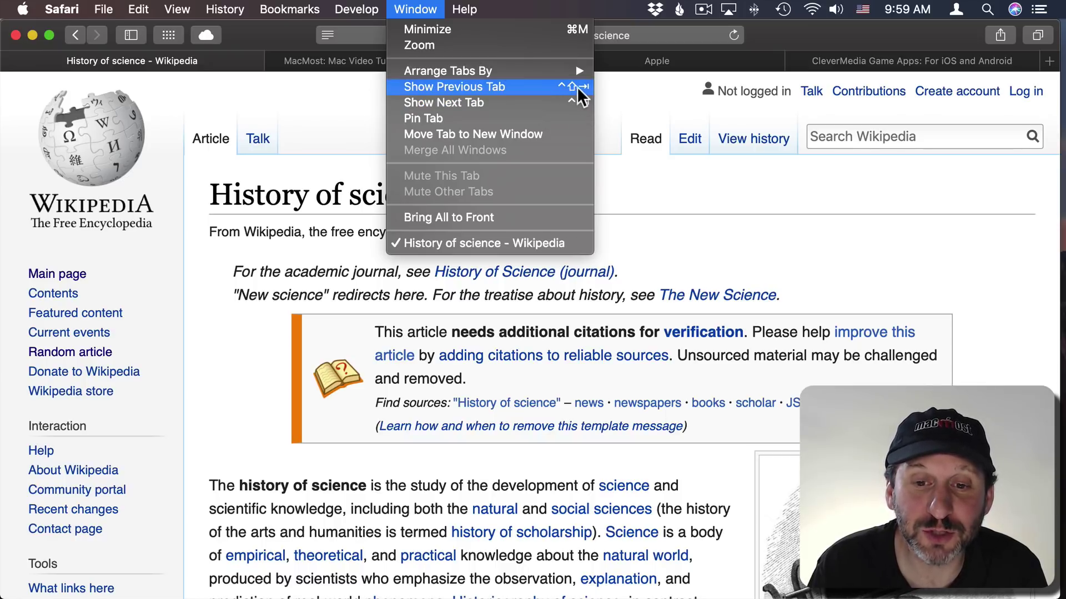
pyautogui.click(634, 96)
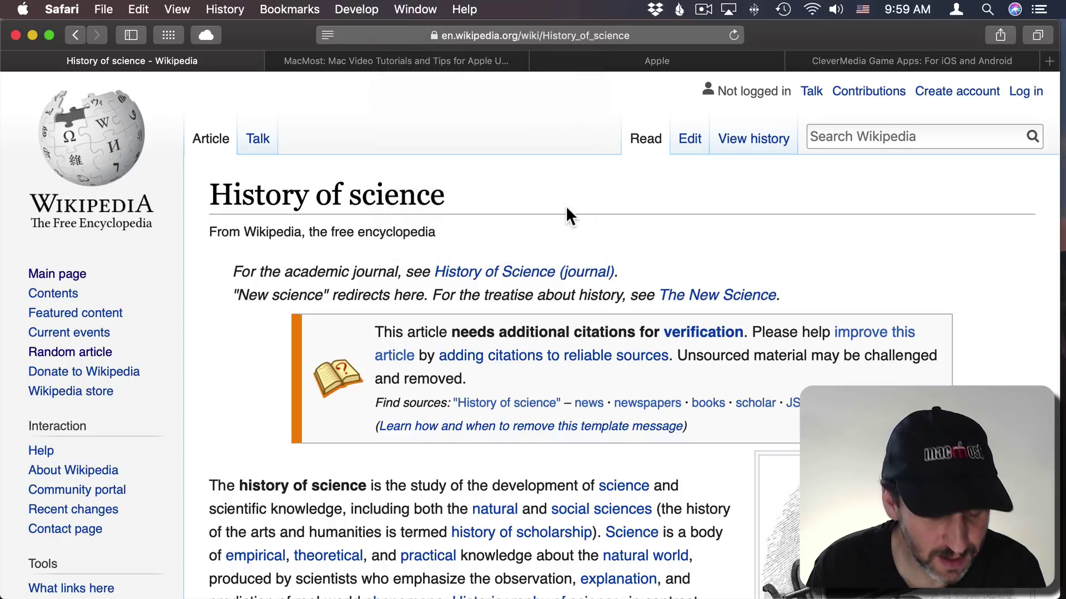
pyautogui.hotkey('ctrl', 'Tab')
pyautogui.hotkey('ctrl', 'Tab')
pyautogui.hotkey('ctrl', 'Tab')
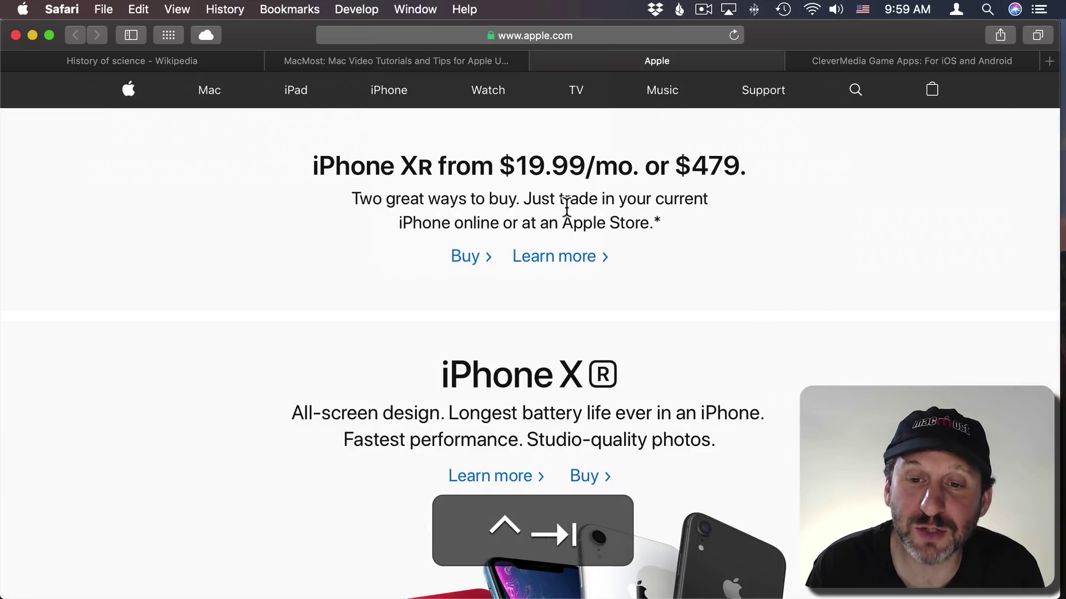
pyautogui.hotkey('ctrl', 'Tab')
pyautogui.hotkey('ctrl', 'Tab')
pyautogui.hotkey('ctrl', 'Tab')
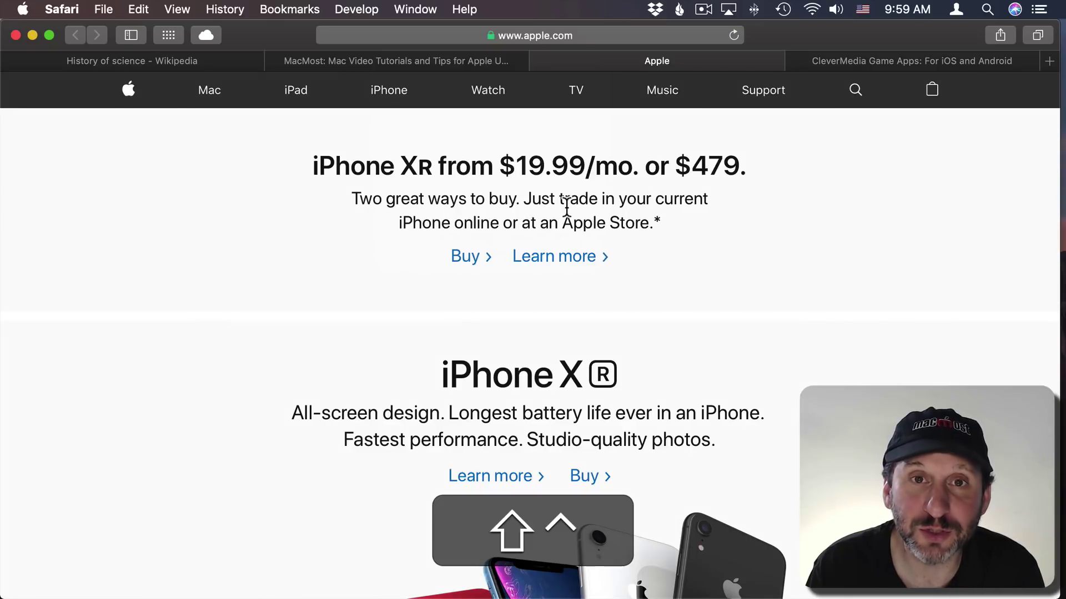
pyautogui.hotkey('ctrl', 'shift', 'Tab')
pyautogui.hotkey('ctrl', 'shift', 'Tab')
pyautogui.hotkey('ctrl', 'shift', 'Tab')
pyautogui.hotkey('ctrl', 'shift', 'Tab')
pyautogui.hotkey('ctrl', 'shift', 'Tab')
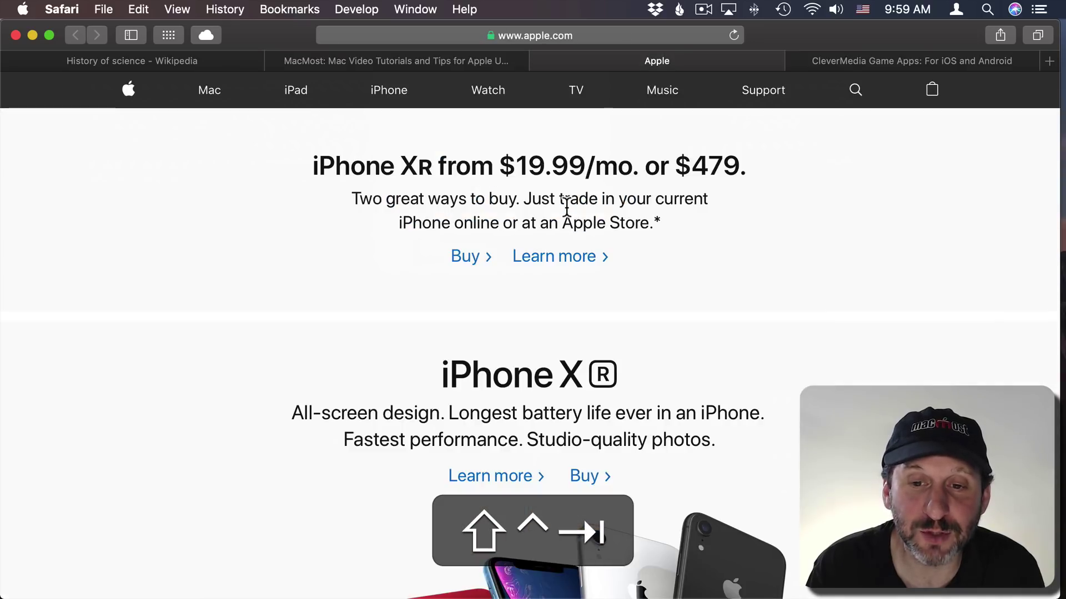
pyautogui.hotkey('ctrl', 'shift', 'Tab')
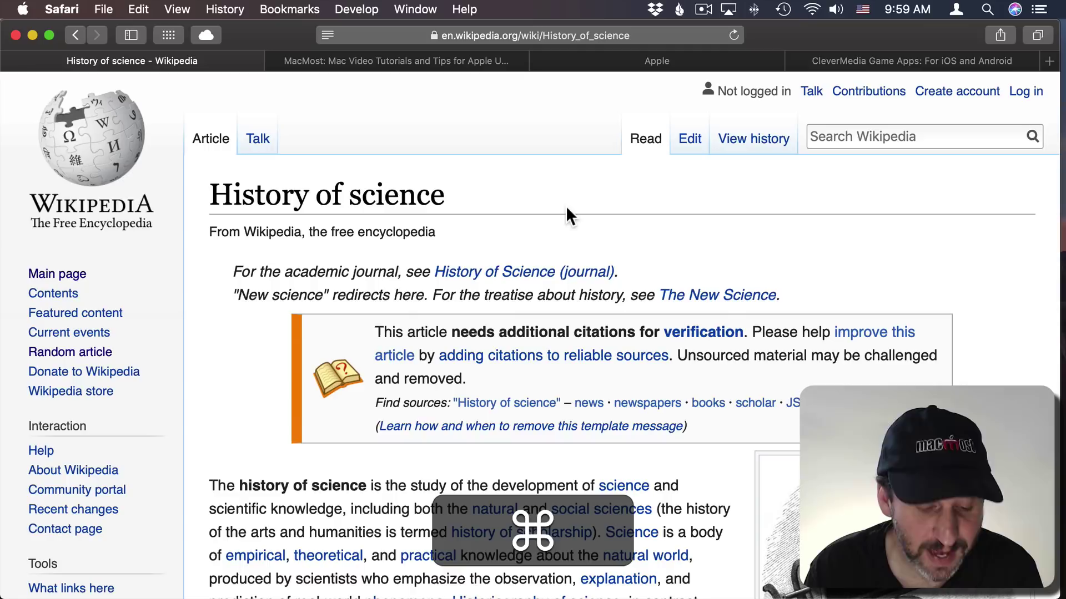
# Step: Jump to the Apple tab with Command-3, the first tab with Command-1, then CleverMedia with Command-9
pyautogui.press('super+3')
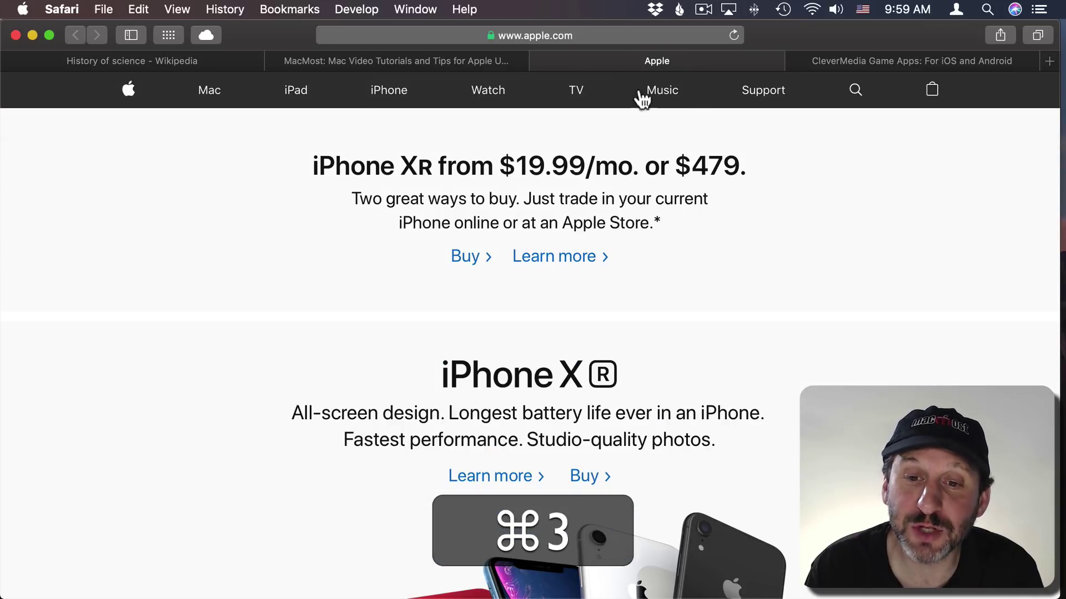
pyautogui.press('super+1')
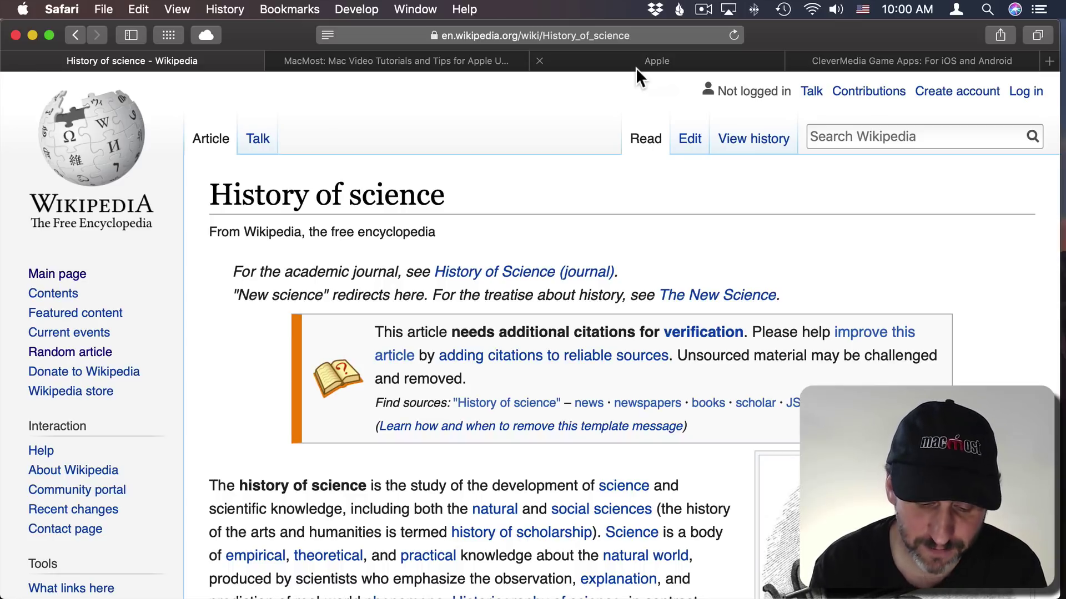
pyautogui.press('super+9')
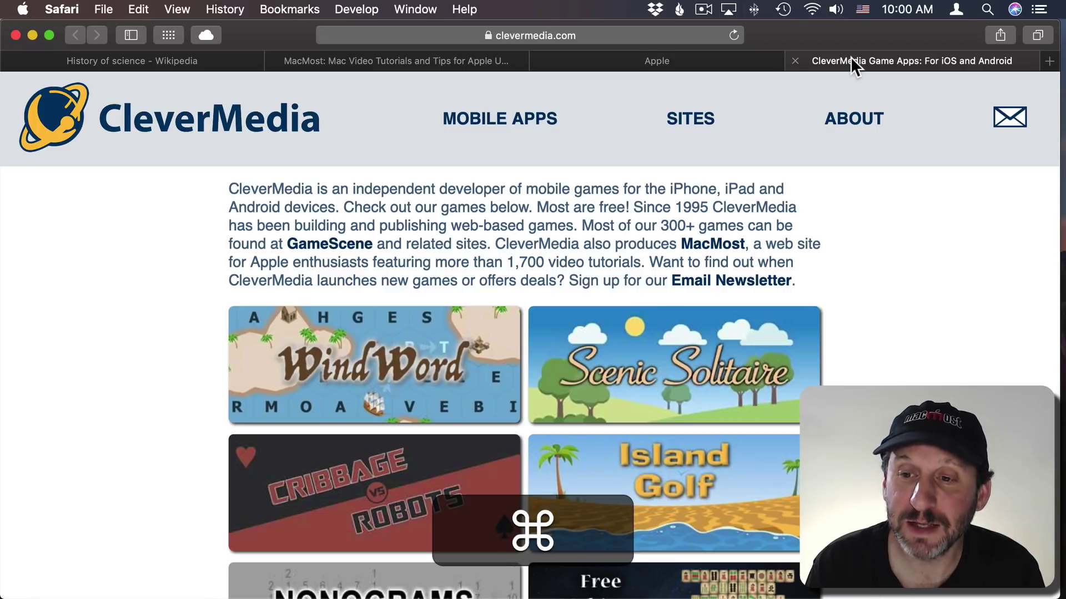
# Step: Open a blank new tab, return to the History of science tab, and focus then deselect its address
pyautogui.press('super+t')
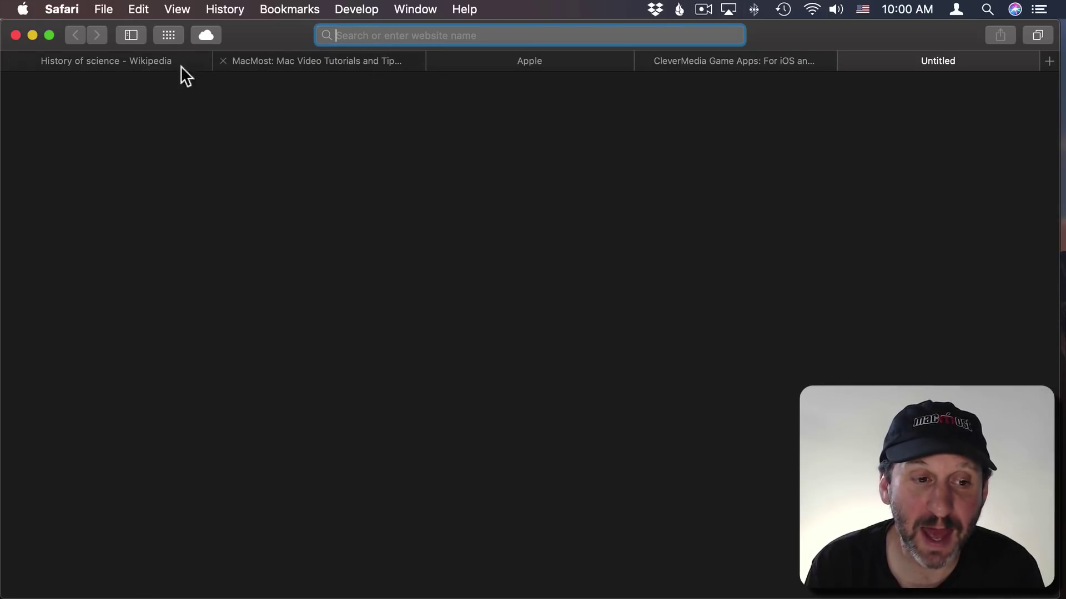
pyautogui.click(135, 62)
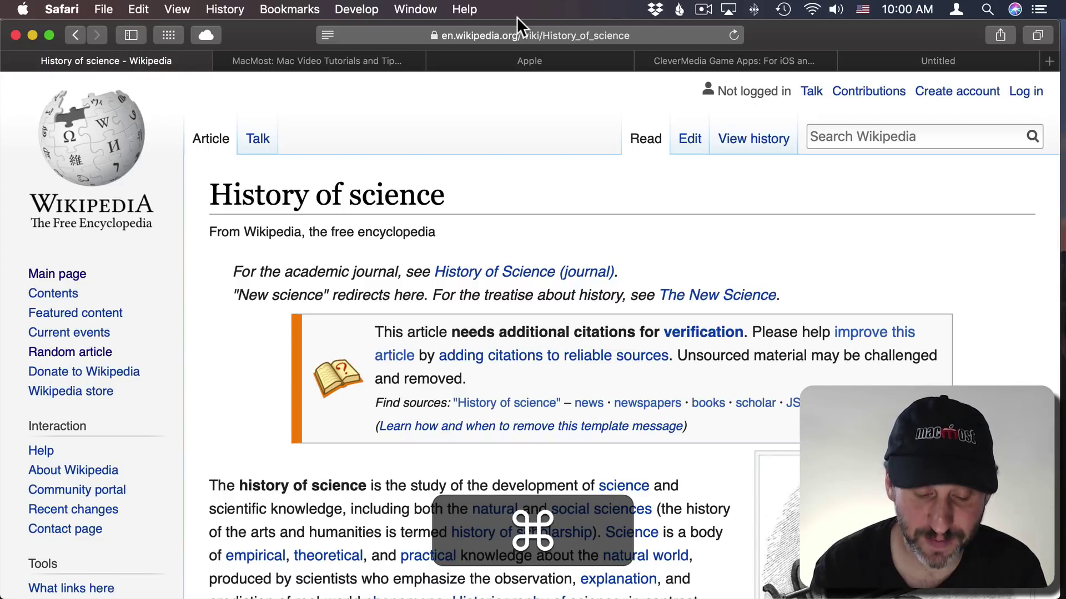
pyautogui.press('super+l')
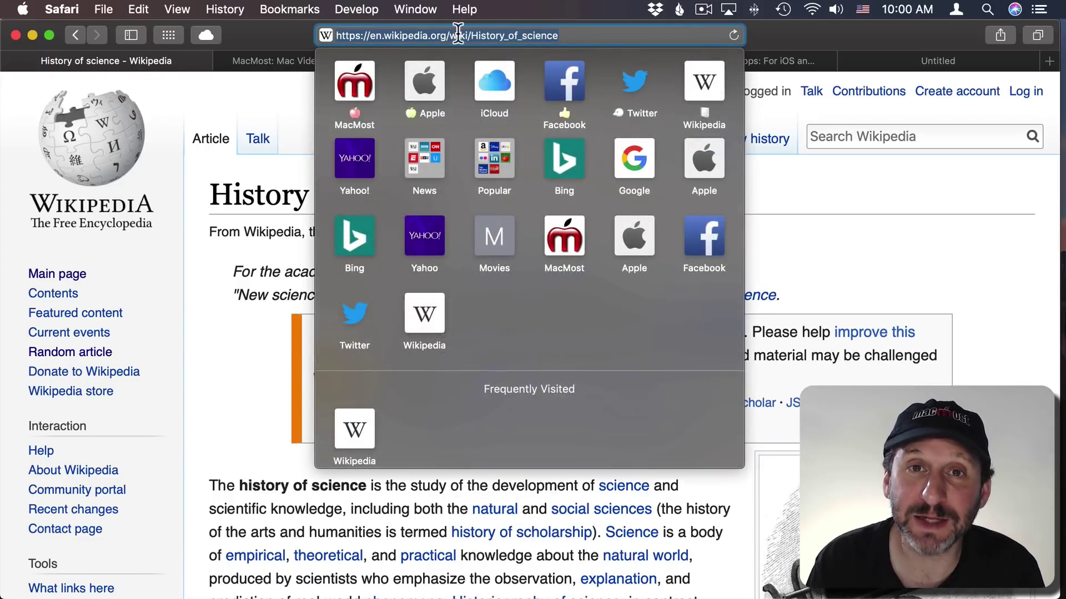
pyautogui.click(564, 28)
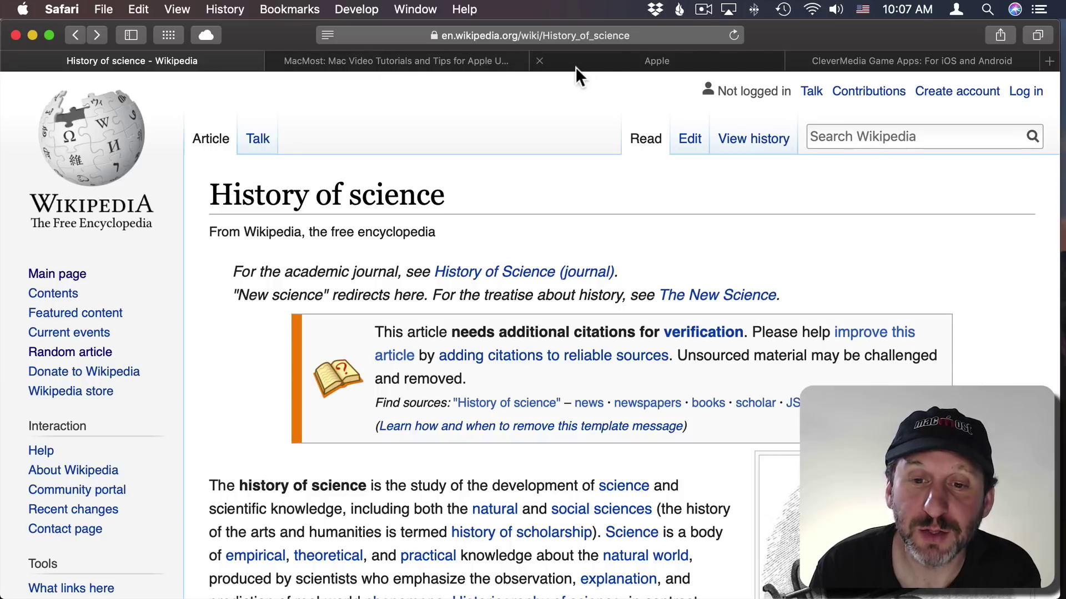
# Step: Drag the Apple tab beside Wikipedia, shift CleverMedia along the tab row, then return to tab 1
pyautogui.click(667, 58)
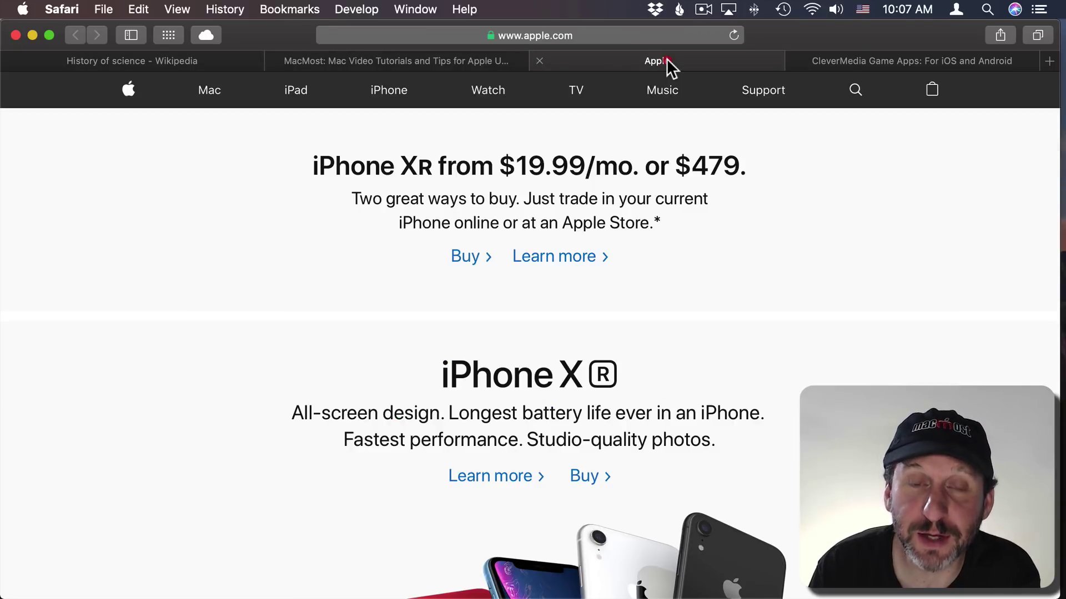
pyautogui.moveTo(667, 60); pyautogui.dragTo(400, 56)
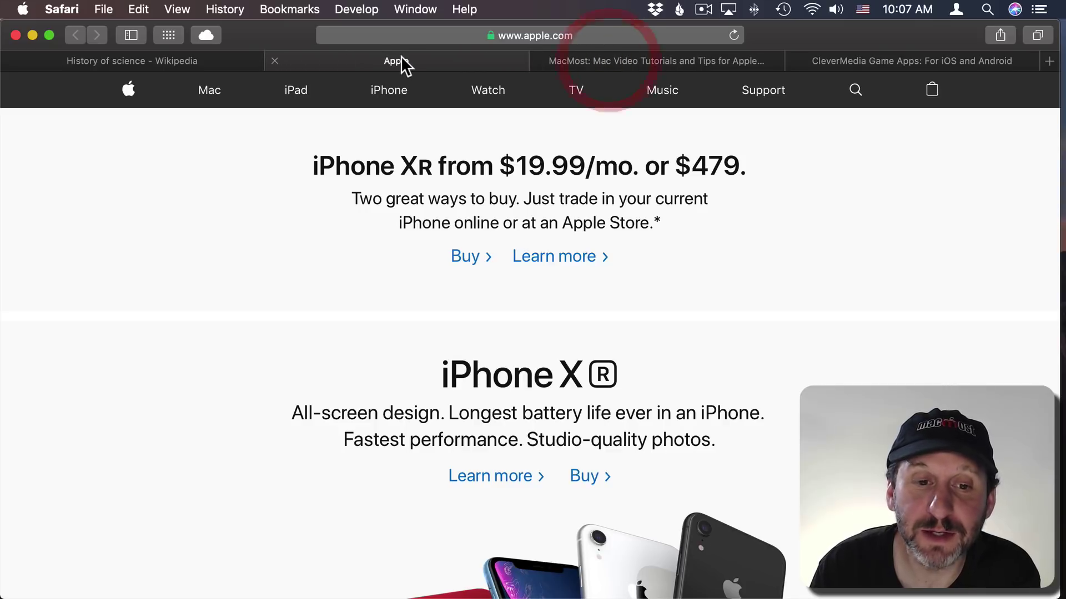
pyautogui.moveTo(923, 61); pyautogui.dragTo(898, 54)
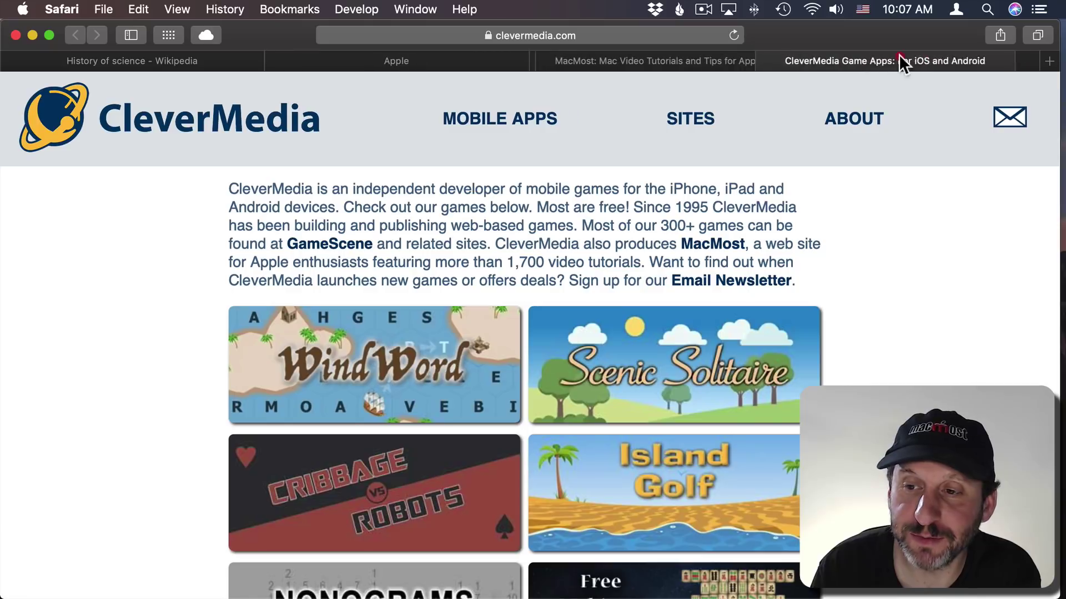
pyautogui.press('super+1')
pyautogui.moveTo(490, 281)
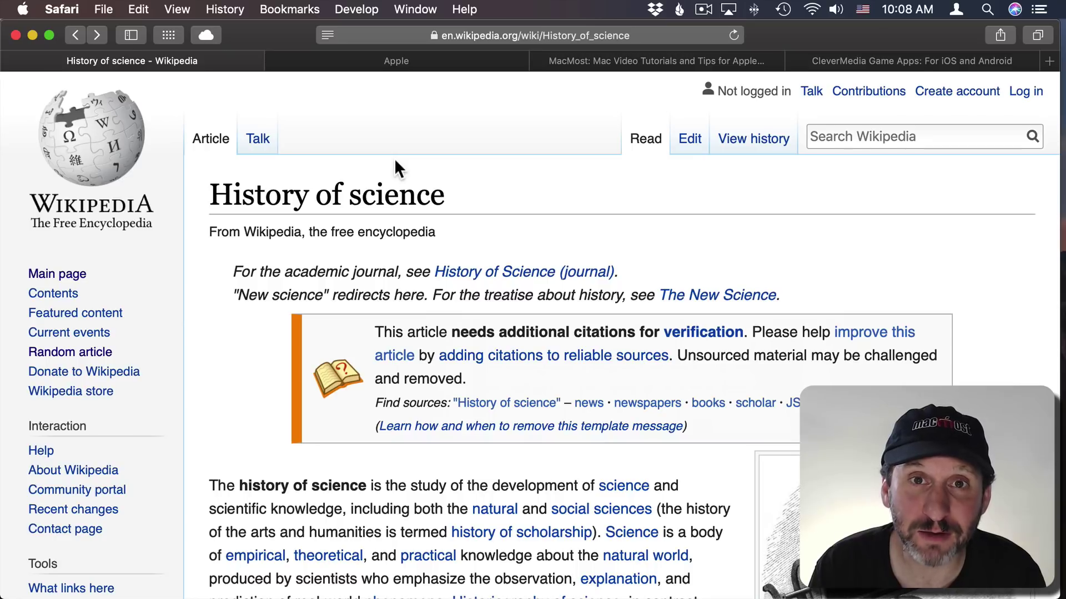
# Step: Open the Tabs pane of Safari Preferences and toggle opening Command-clicked links in new tabs
pyautogui.click(66, 10)
pyautogui.click(84, 64)
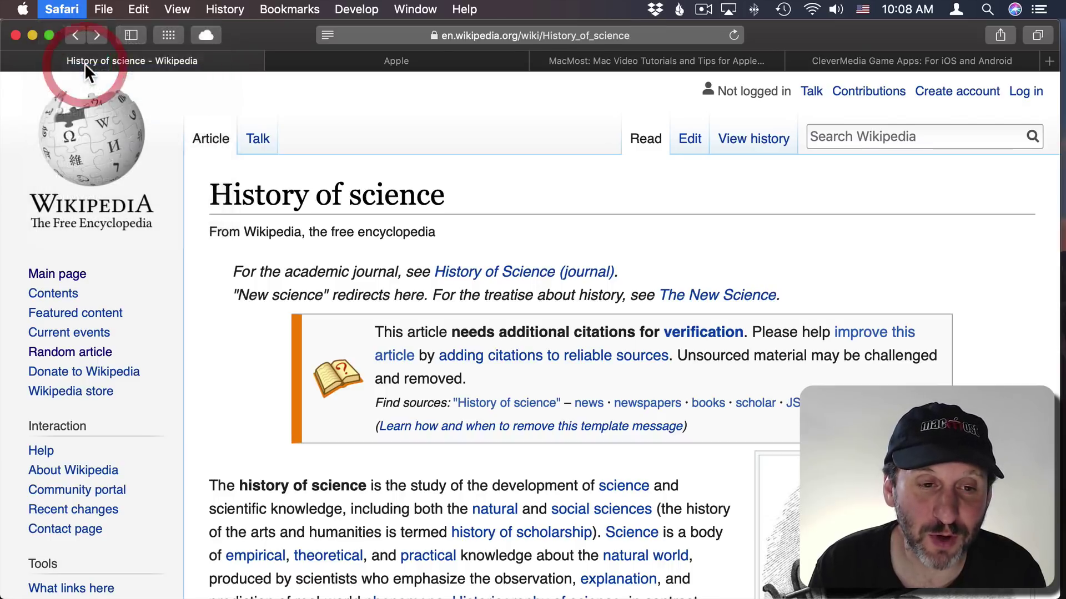
pyautogui.click(250, 148)
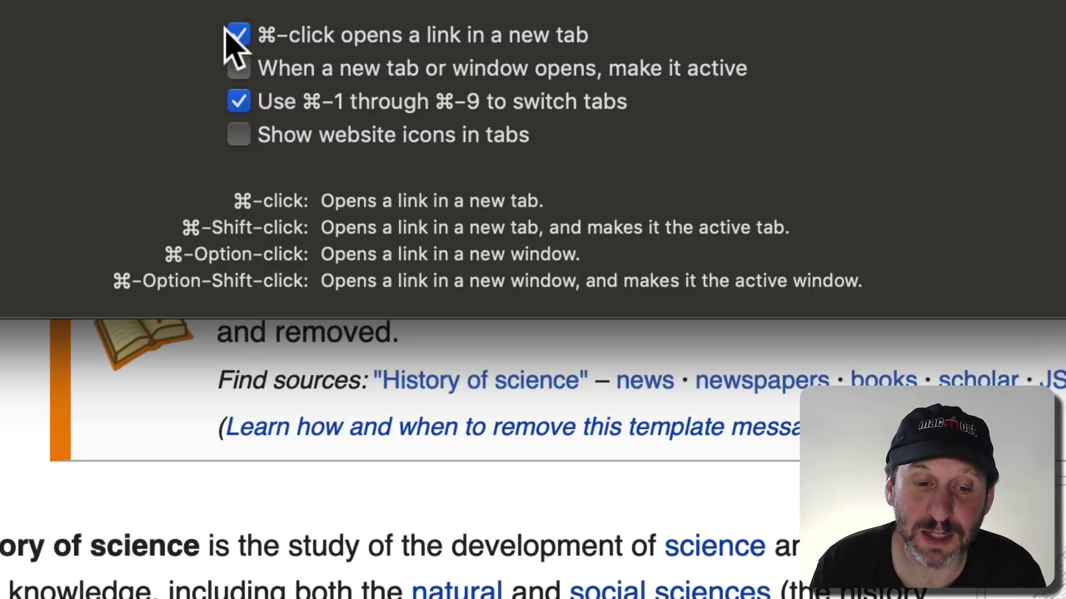
pyautogui.click(239, 34)
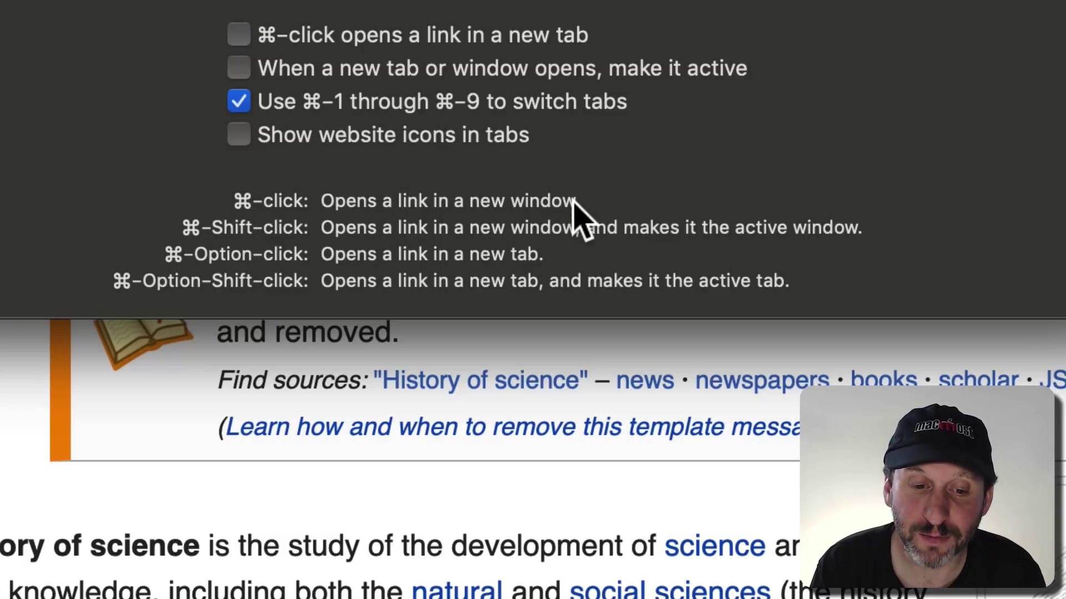
pyautogui.click(240, 35)
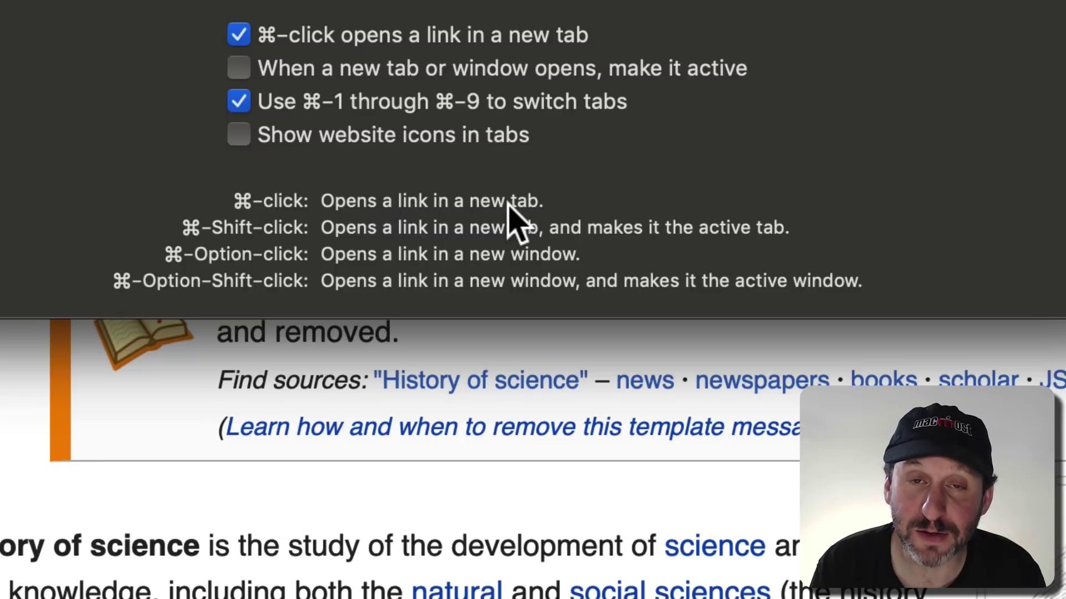
# Step: Toggle the new-tab and make-new-tabs-active options repeatedly, leaving both on, then close Preferences
pyautogui.click(242, 69)
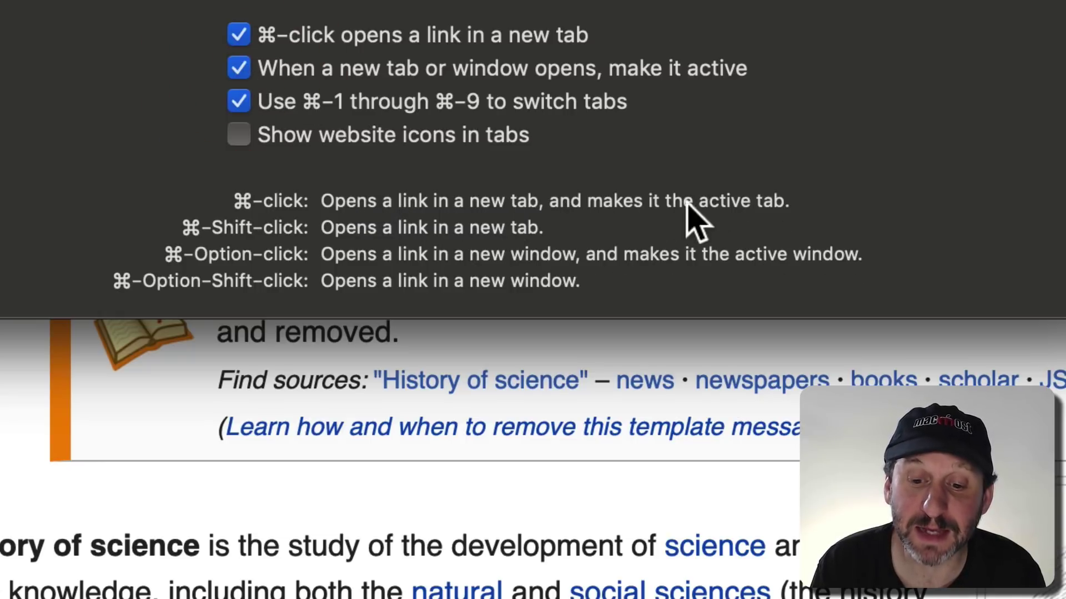
pyautogui.click(238, 35)
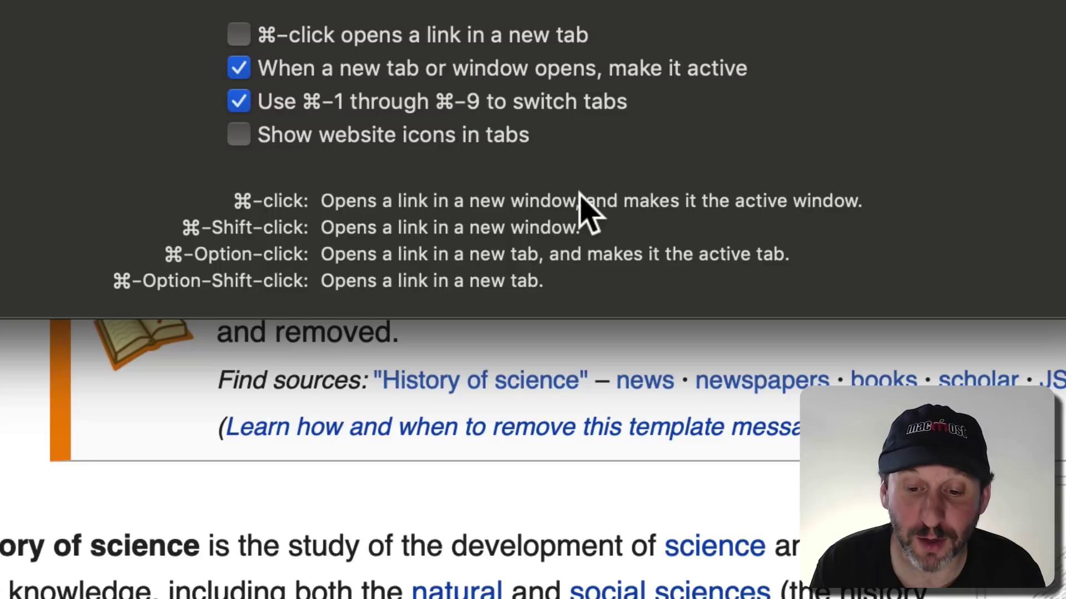
pyautogui.click(238, 67)
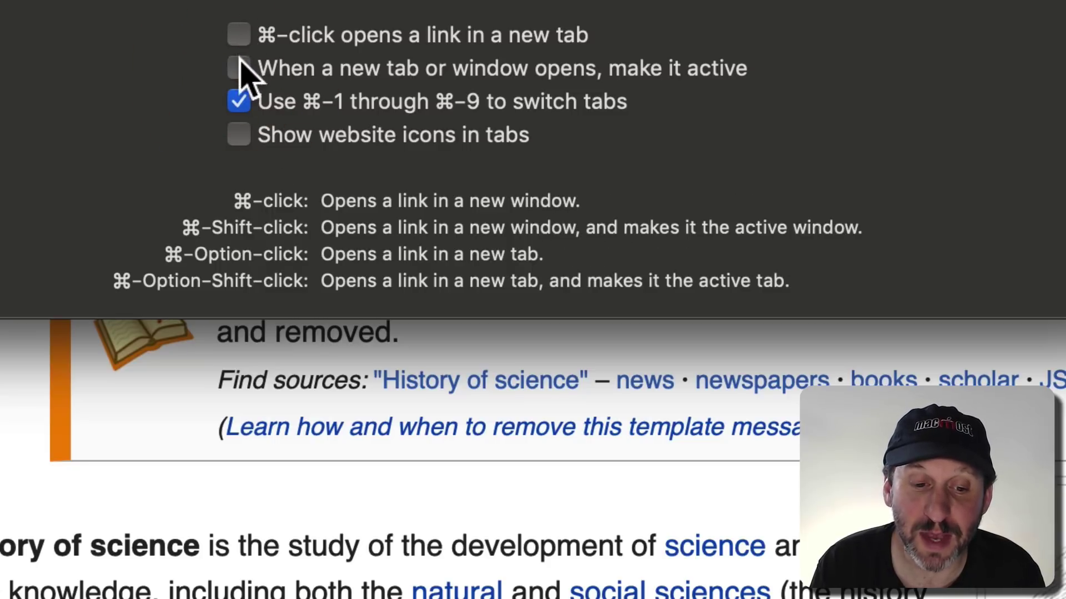
pyautogui.click(238, 35)
pyautogui.click(238, 67)
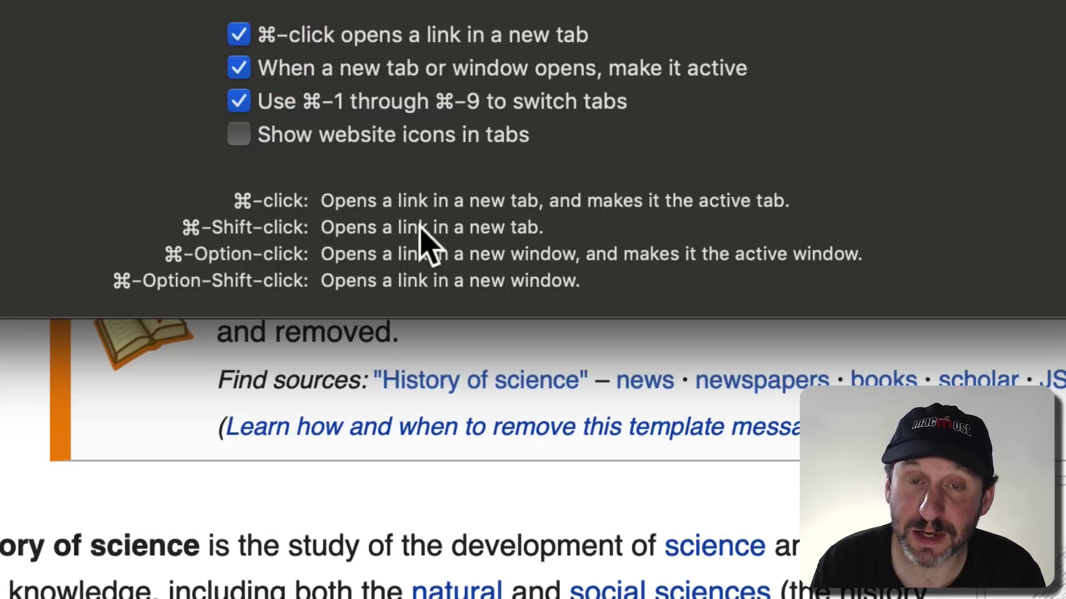
pyautogui.click(234, 62)
pyautogui.click(237, 35)
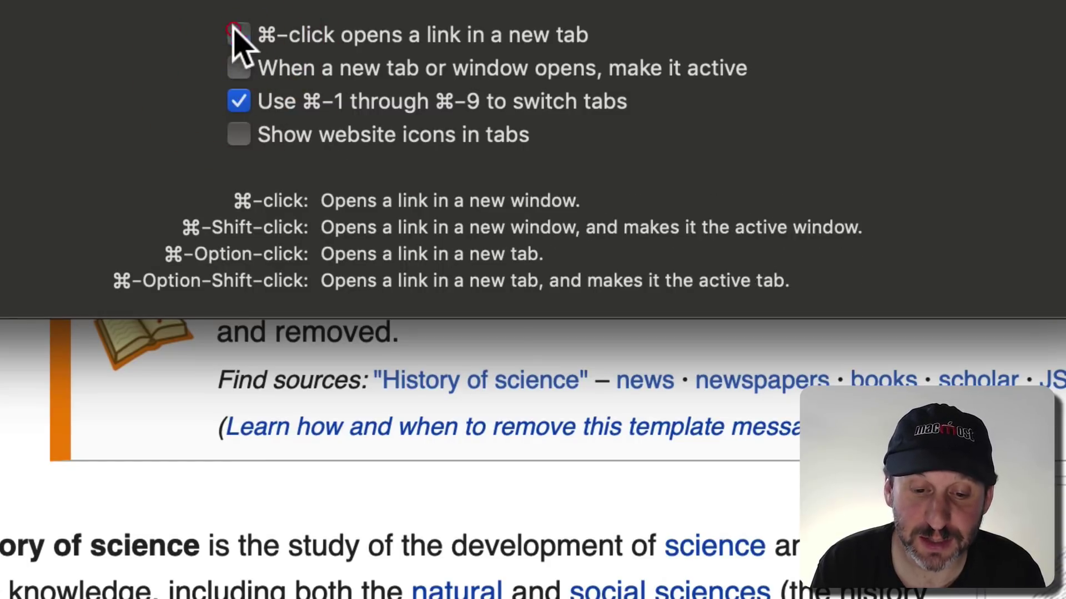
pyautogui.click(237, 35)
pyautogui.click(239, 69)
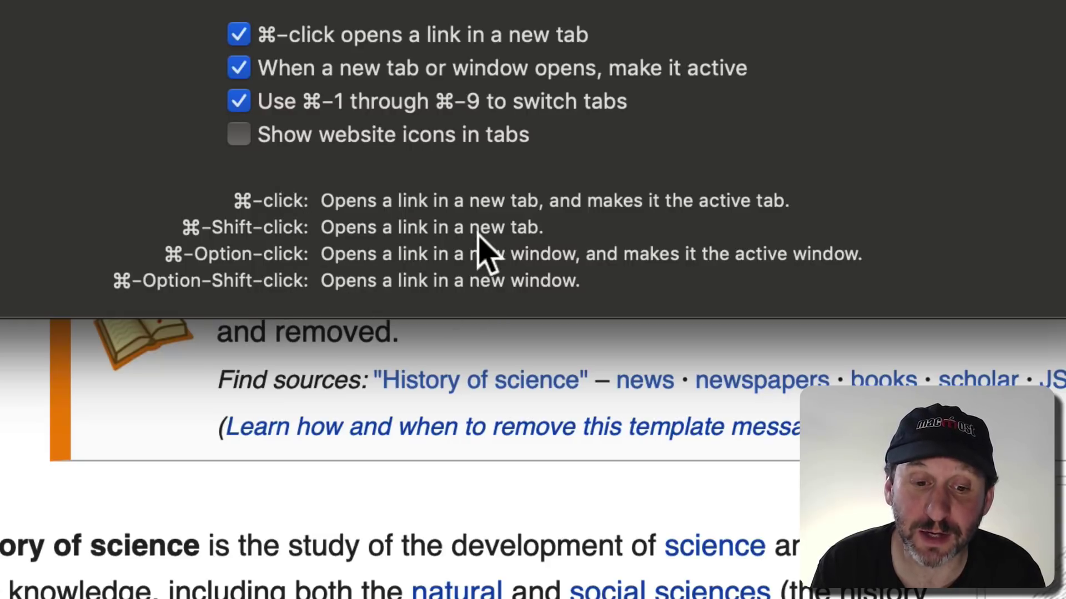
pyautogui.click(239, 36)
pyautogui.click(240, 67)
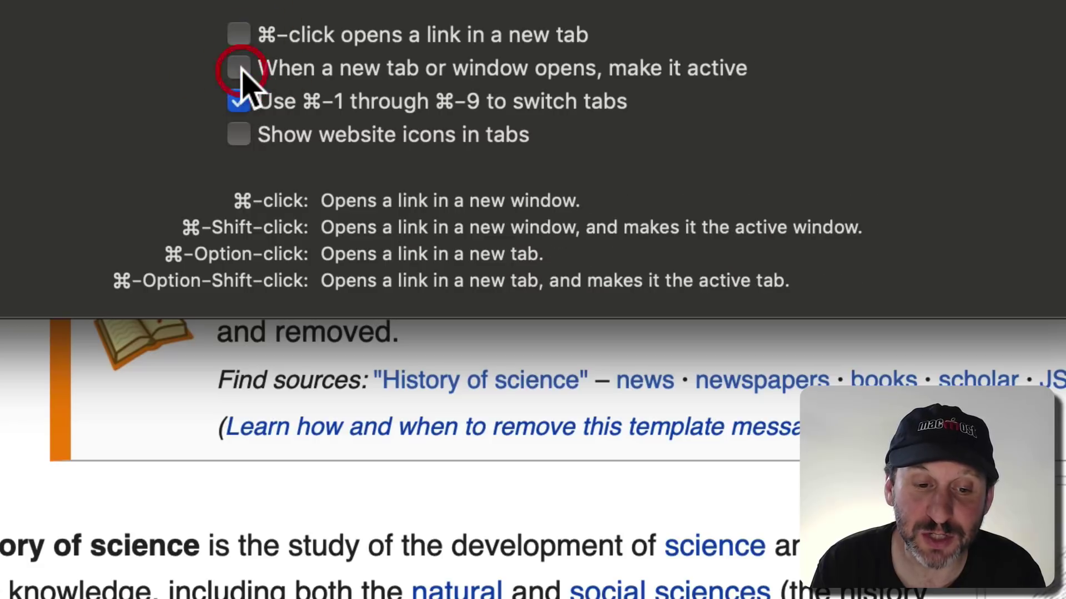
pyautogui.click(240, 35)
pyautogui.click(239, 67)
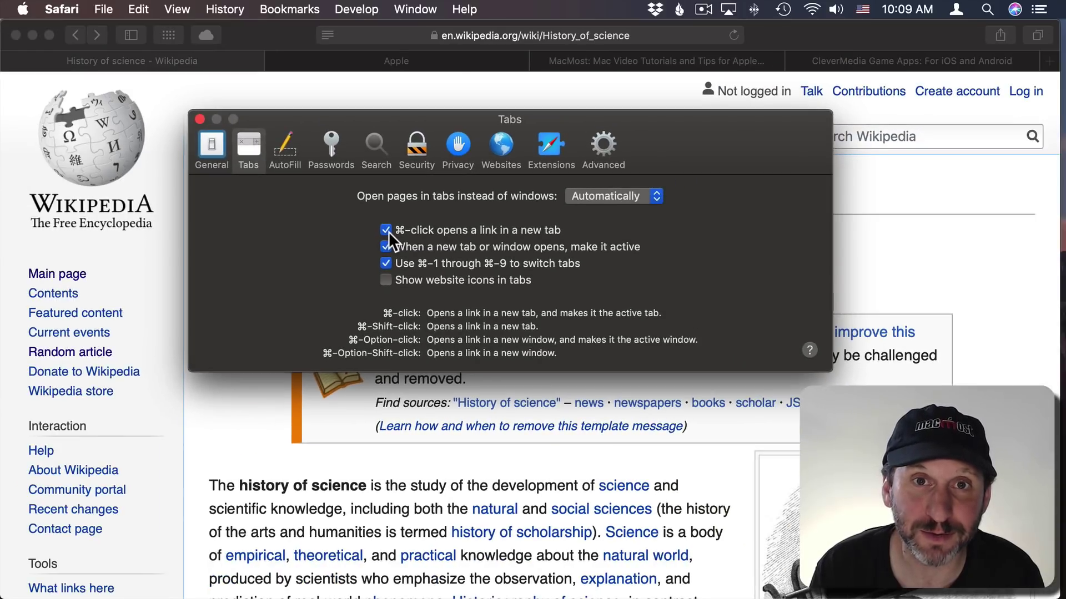
pyautogui.press('super+w')
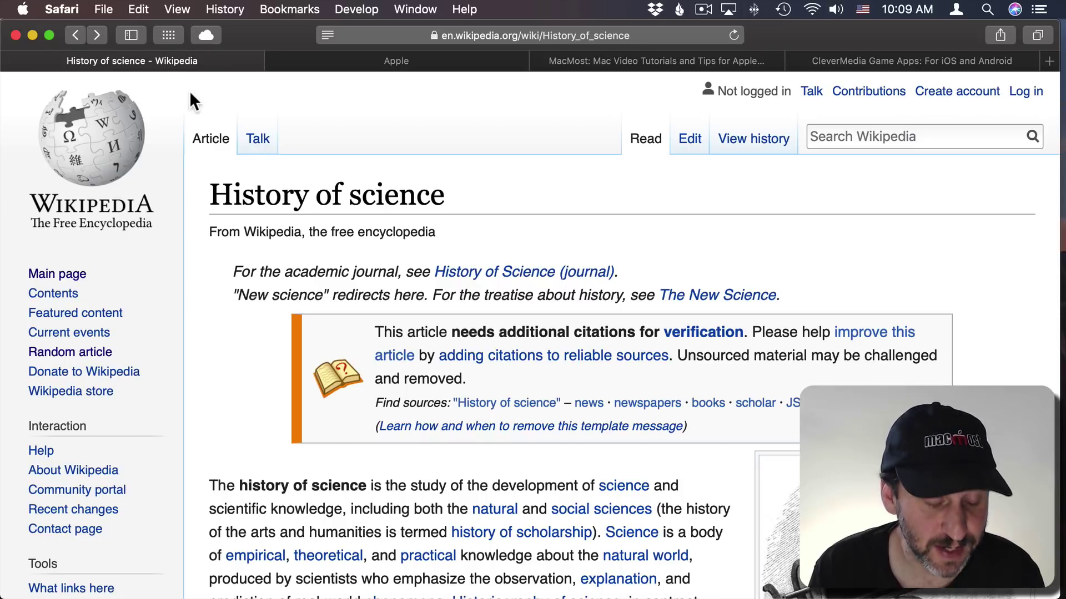
pyautogui.press('super+w')
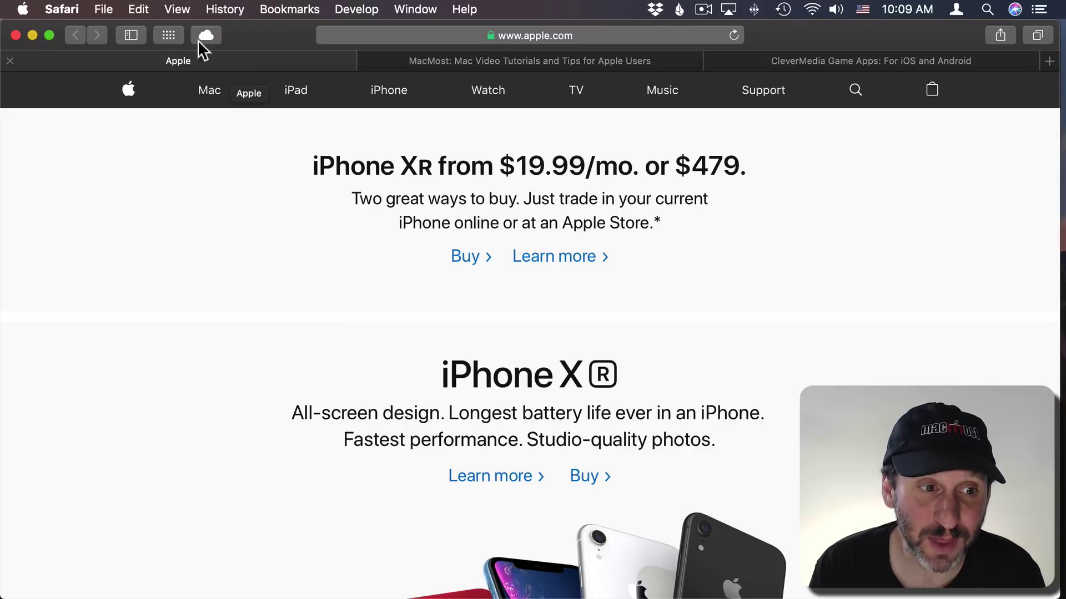
pyautogui.click(138, 9)
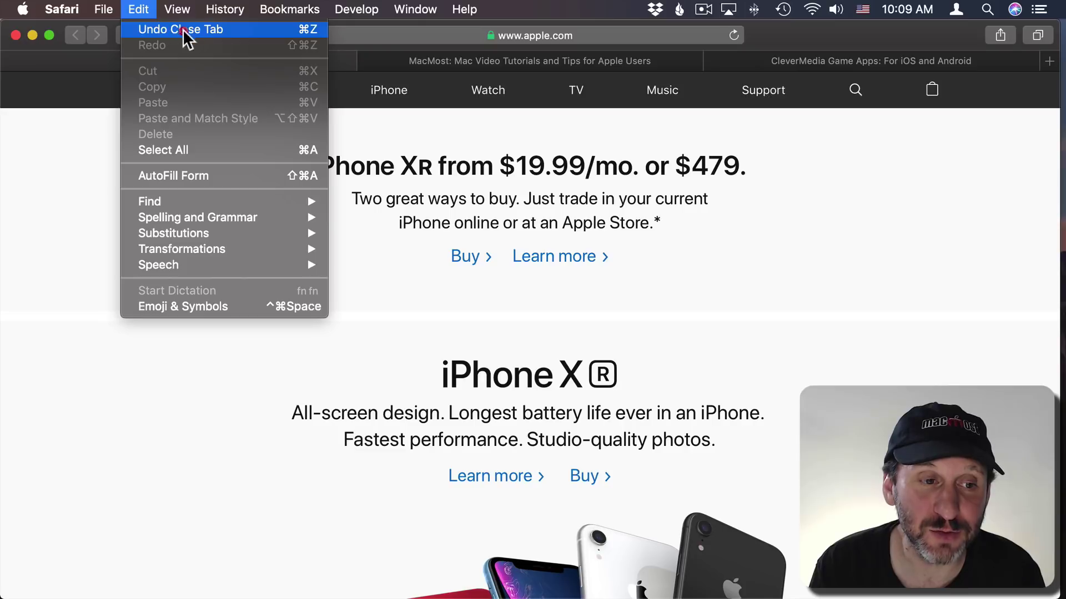
pyautogui.click(314, 31)
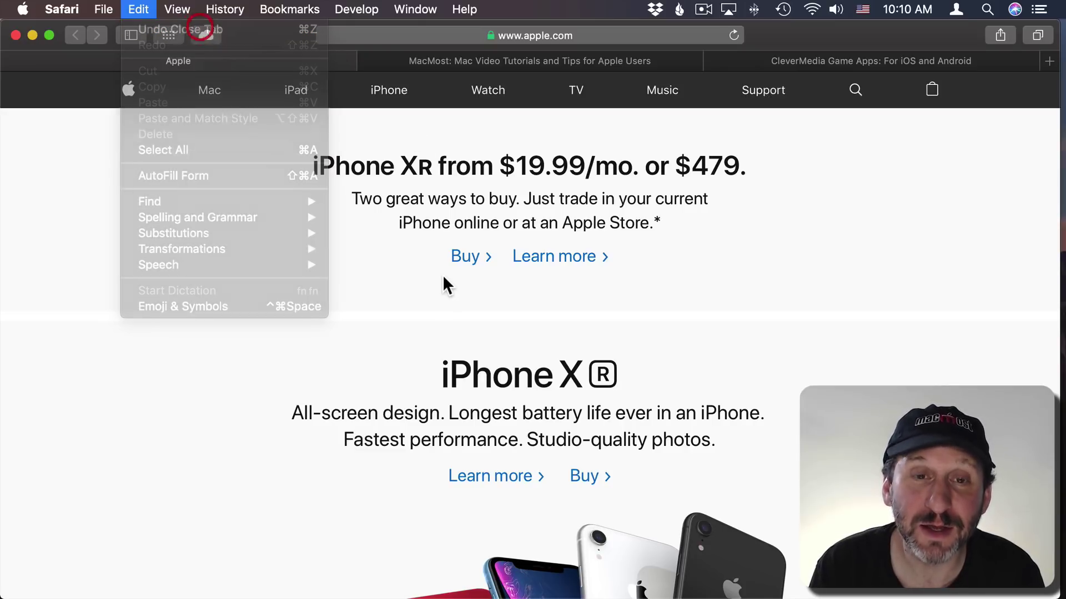
pyautogui.press('super+z')
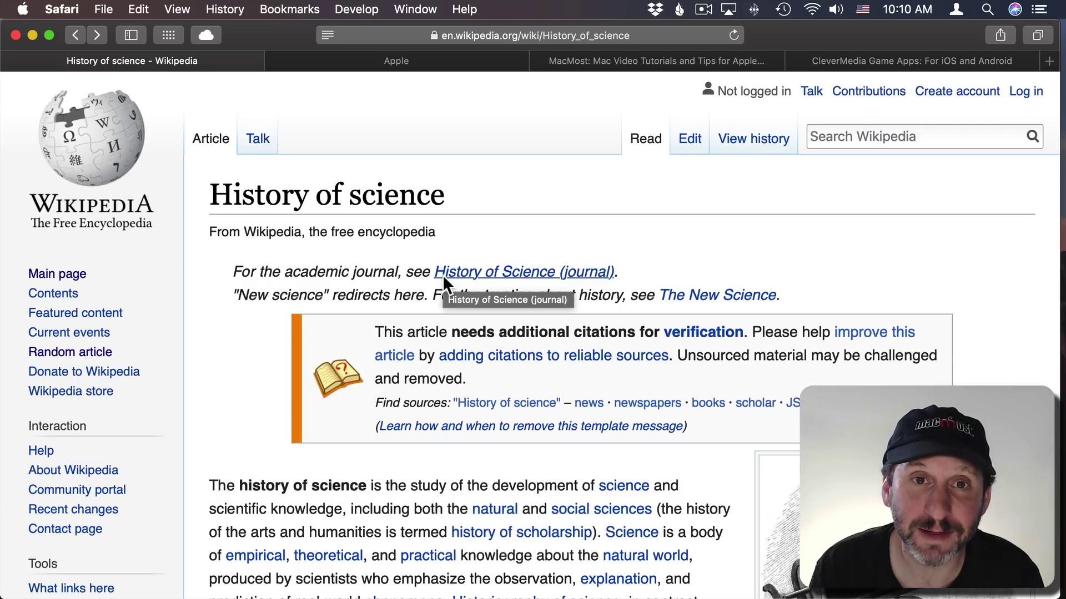
# Step: Open a new window loading Wikipedia, close it, and switch the main window to the CleverMedia tab
pyautogui.click(104, 9)
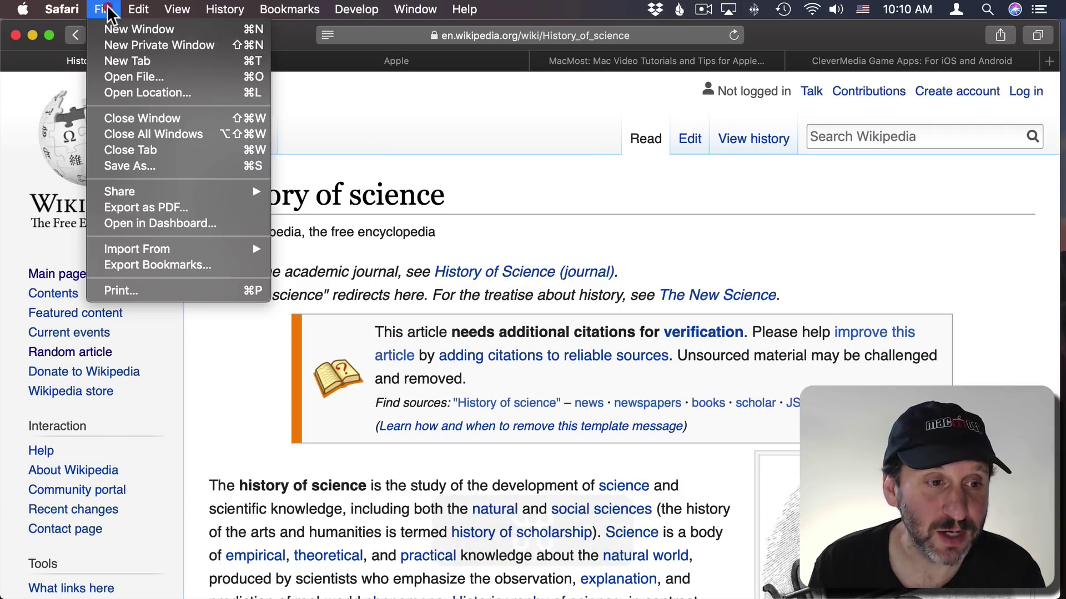
pyautogui.click(112, 25)
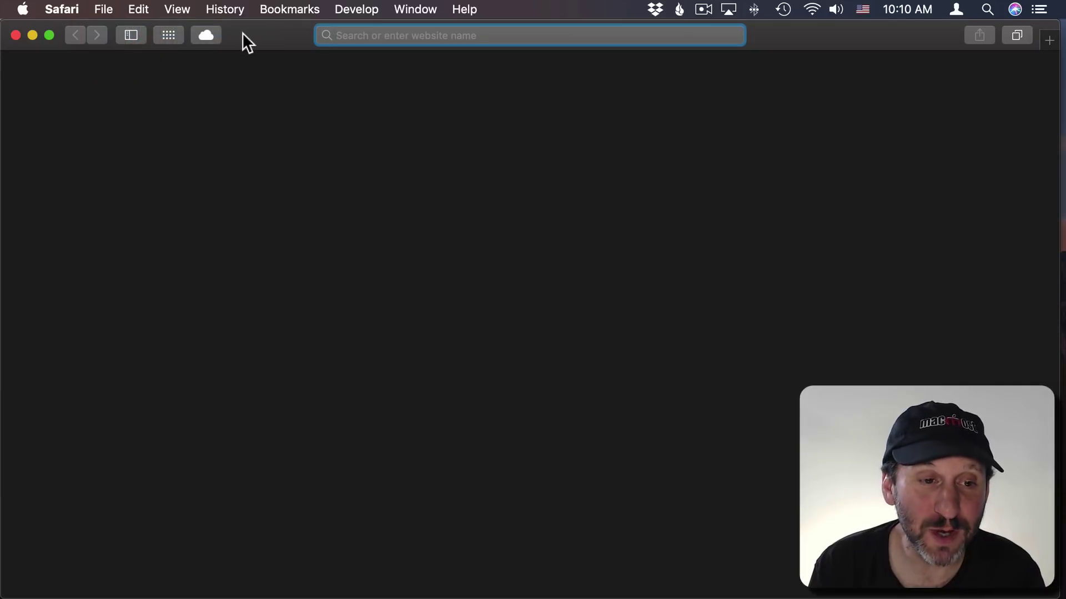
pyautogui.moveTo(242, 33); pyautogui.dragTo(345, 117)
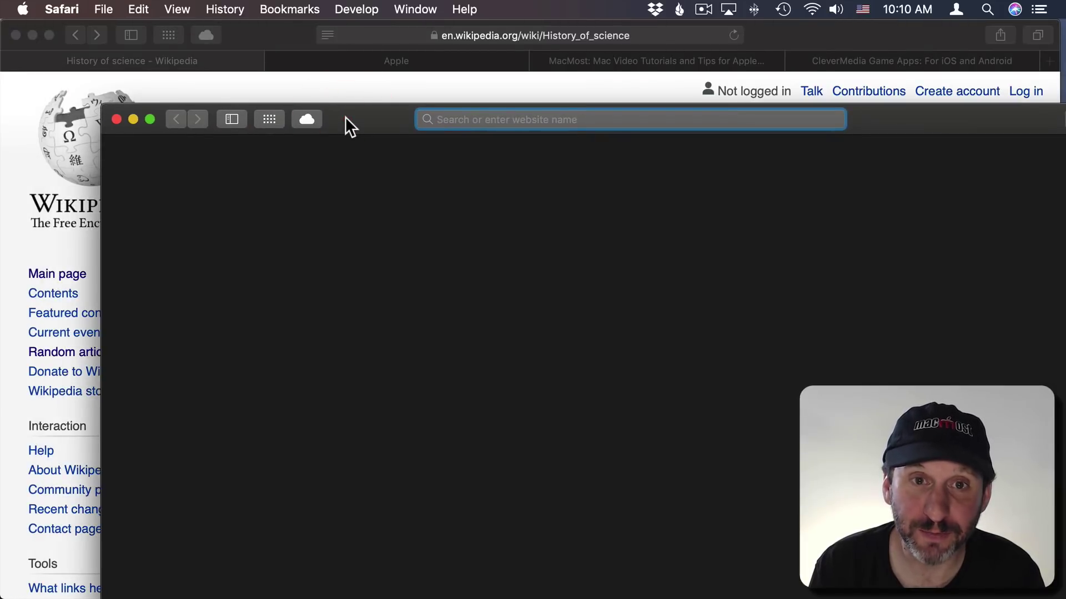
pyautogui.write('wikipedia.org')
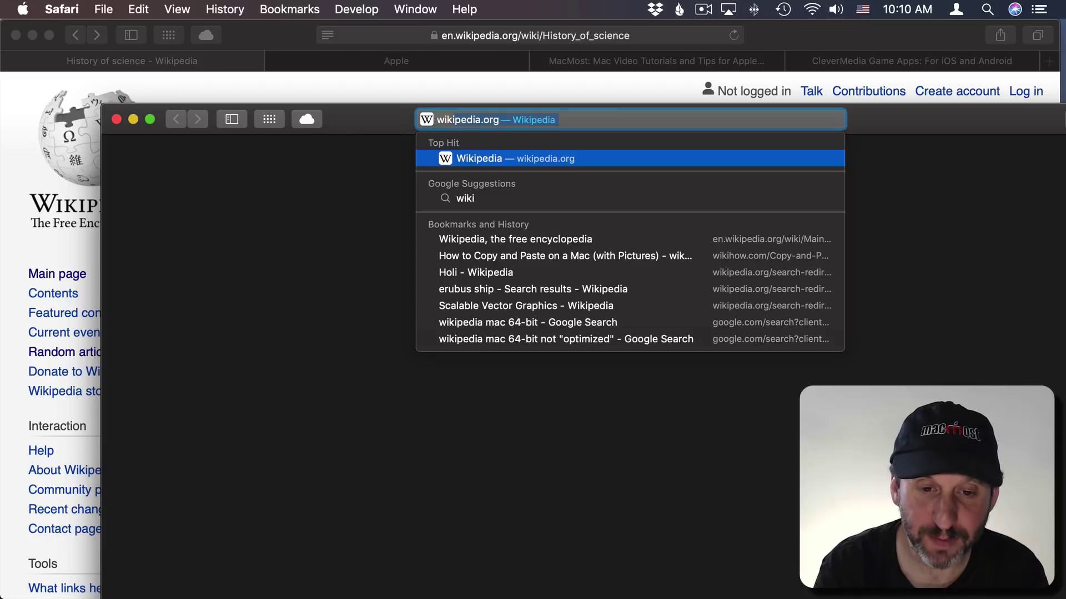
pyautogui.press('Return')
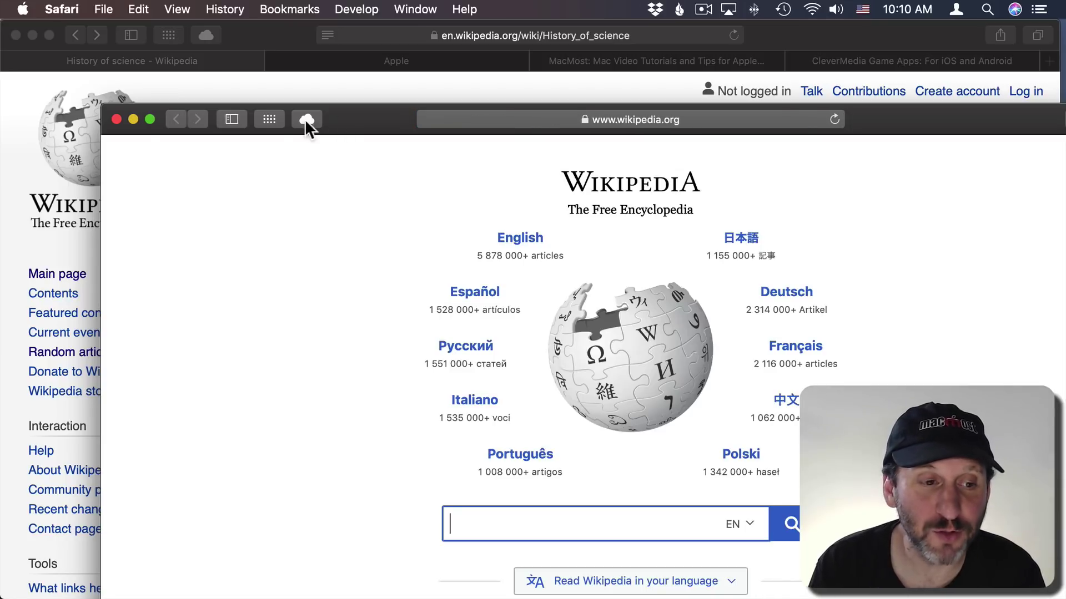
pyautogui.press('super')
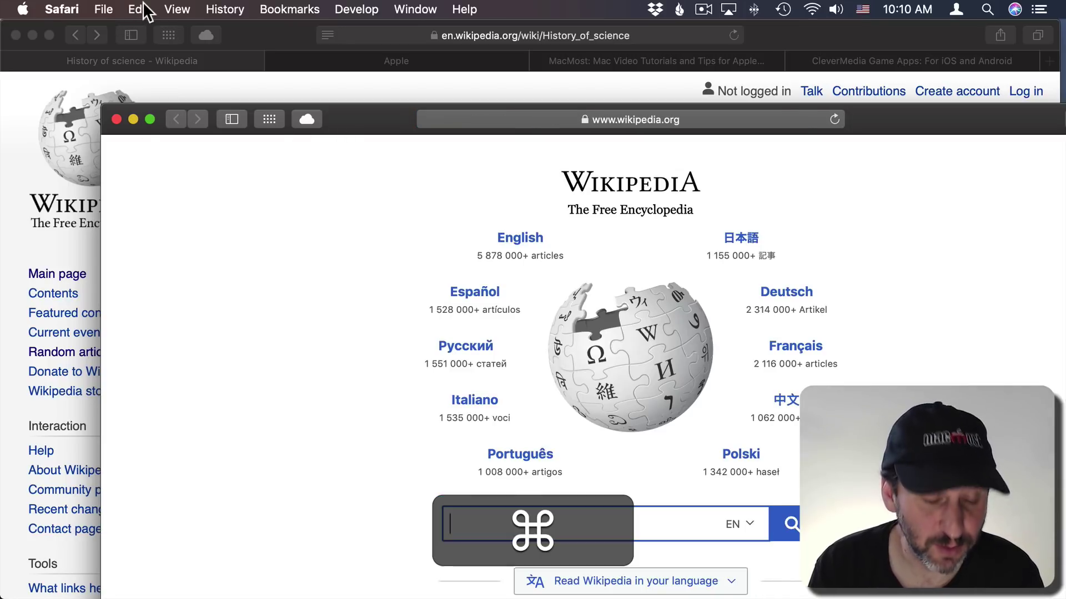
pyautogui.press('super+w')
pyautogui.press('super+4')
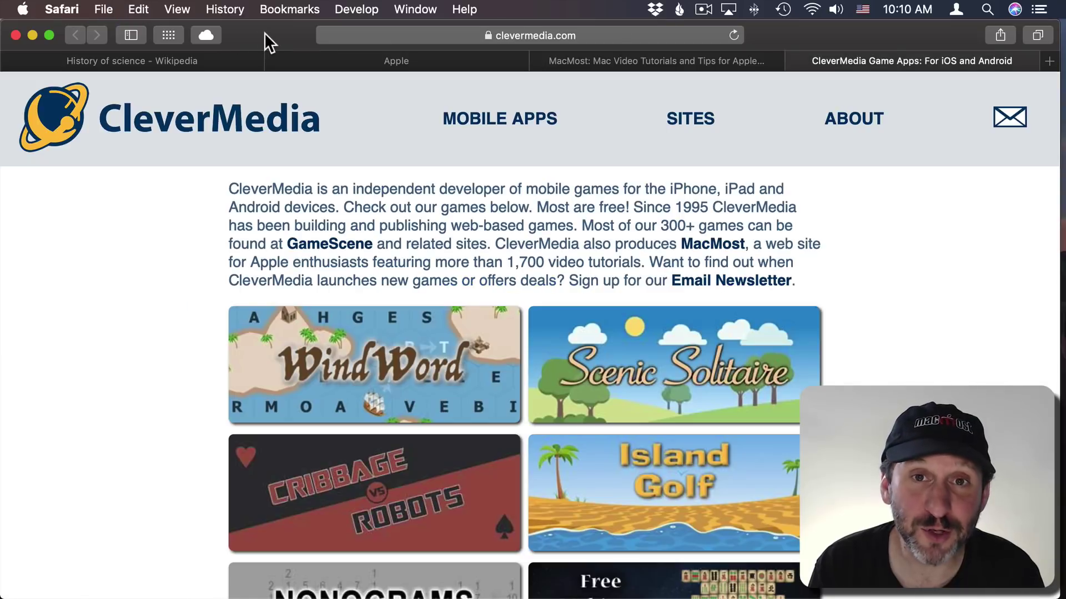
# Step: Open another new window, move it aside, and load wikipedia.org in it
pyautogui.click(103, 9)
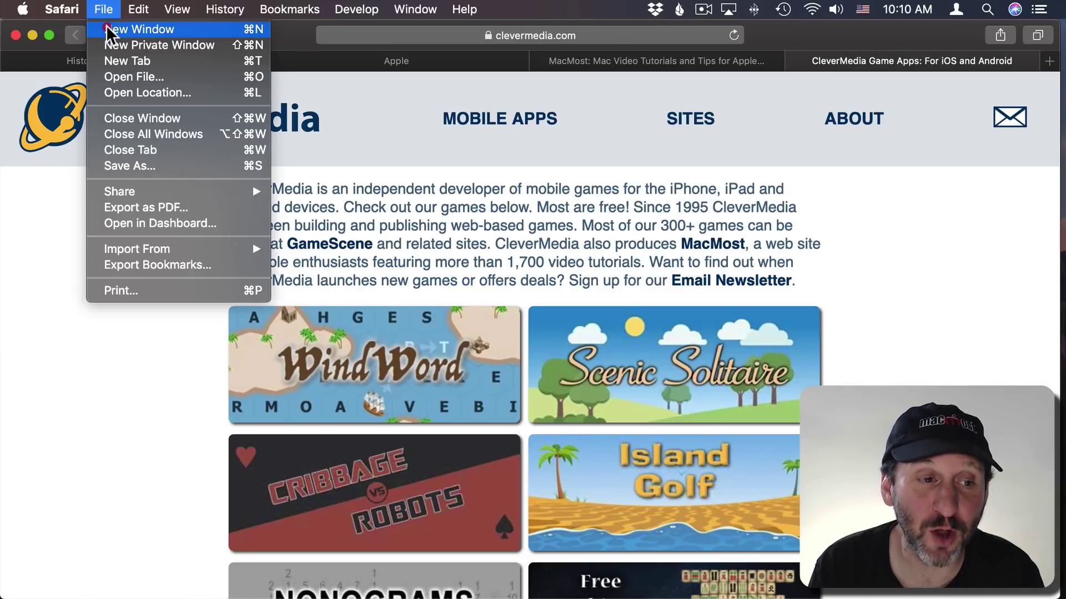
pyautogui.click(107, 29)
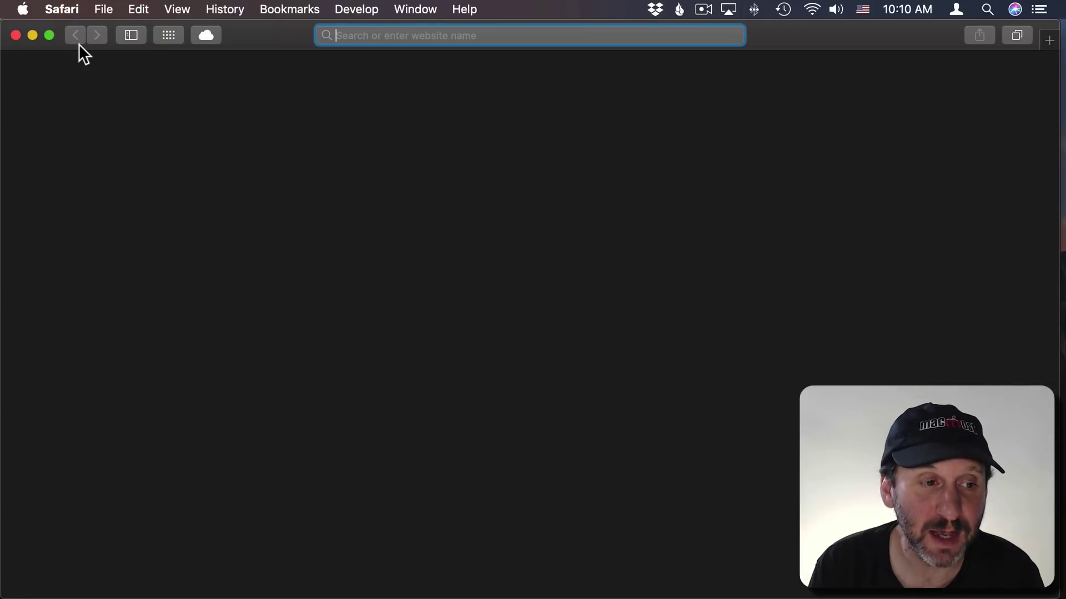
pyautogui.moveTo(58, 24); pyautogui.dragTo(174, 113)
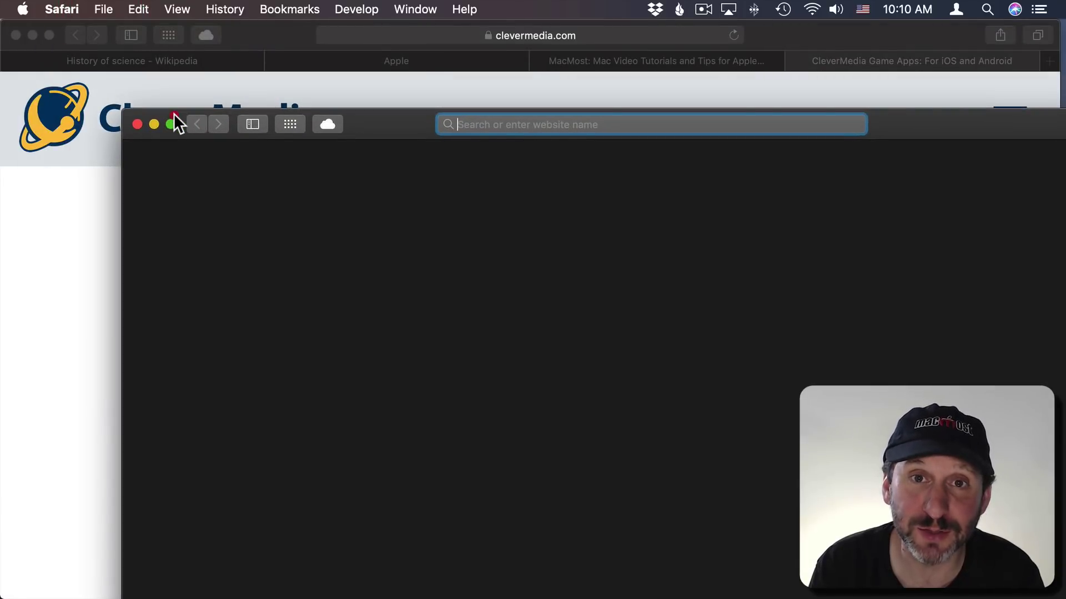
pyautogui.write('wikipedia.org')
pyautogui.press('Return')
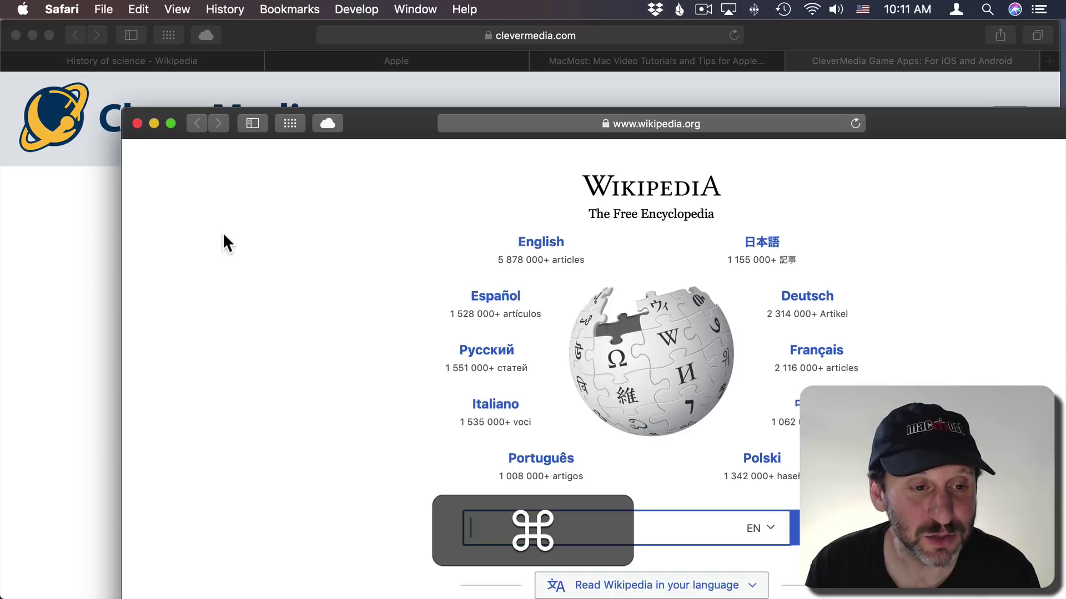
# Step: Add an empty third window with Command-N and cycle windows forward and backward with Command-`
pyautogui.press('super+grave')
pyautogui.press('super+grave')
pyautogui.press('super+grave')
pyautogui.press('super+grave')
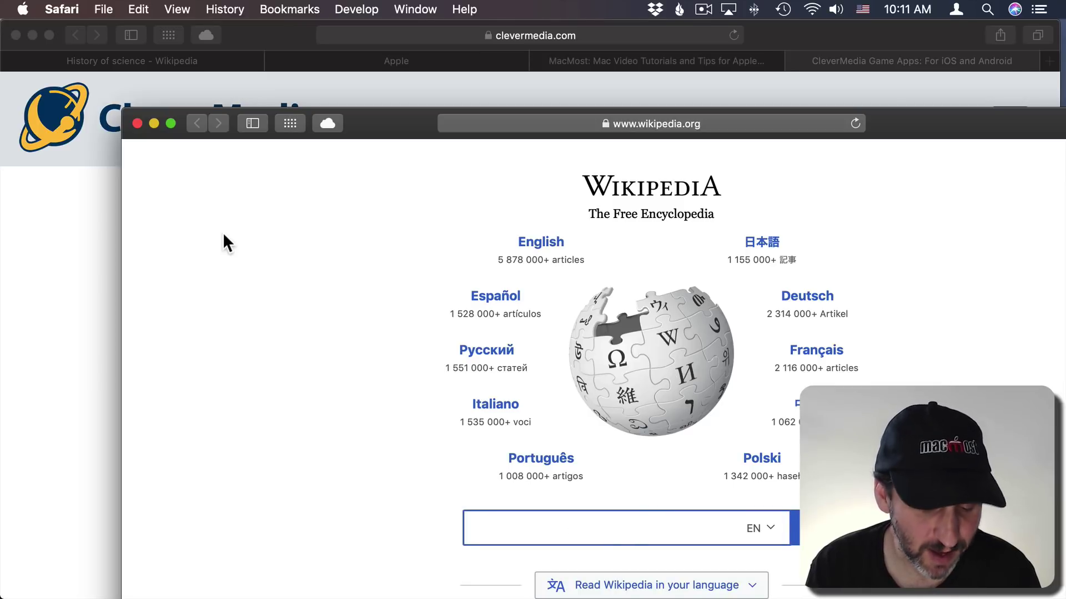
pyautogui.press('super')
pyautogui.press('super+n')
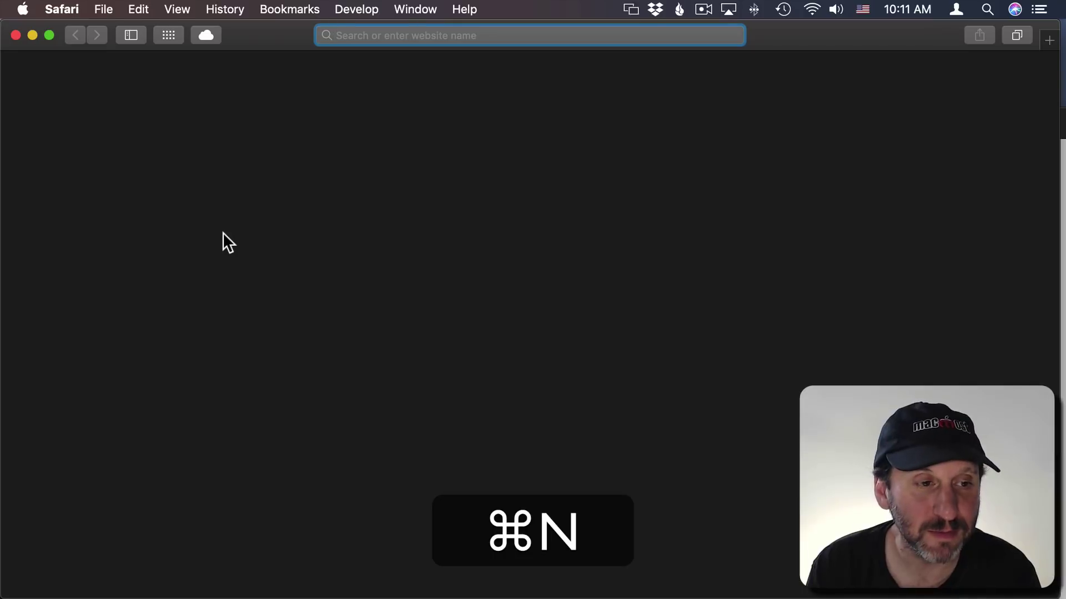
pyautogui.moveTo(261, 34); pyautogui.dragTo(465, 232)
pyautogui.press('super+grave')
pyautogui.press('super+grave')
pyautogui.press('super+grave')
pyautogui.press('super+grave')
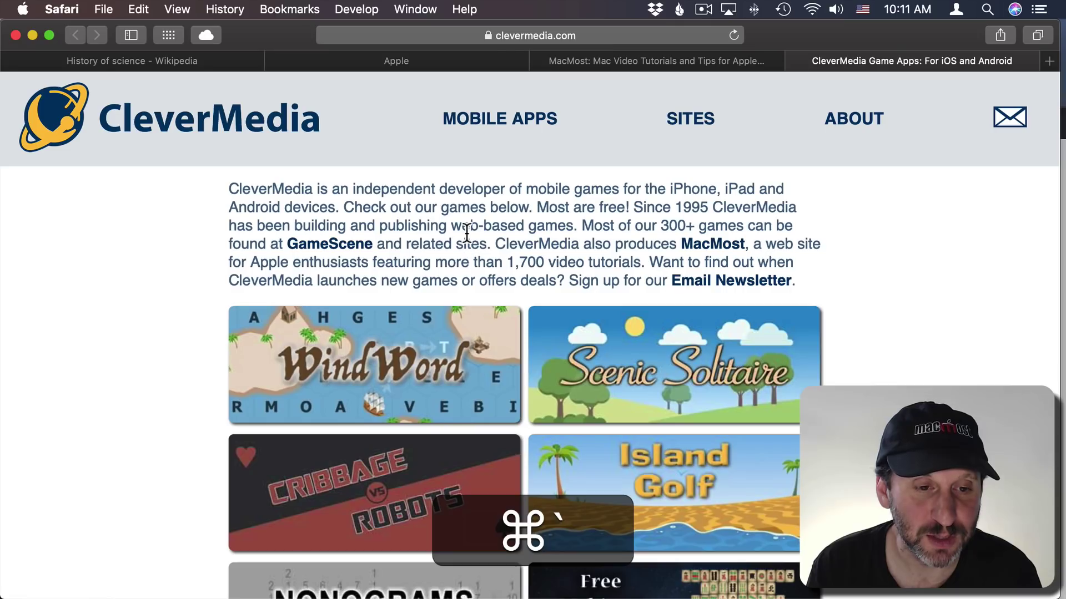
pyautogui.press('super+grave')
pyautogui.press('super+grave')
pyautogui.press('super+grave')
pyautogui.press('super+grave')
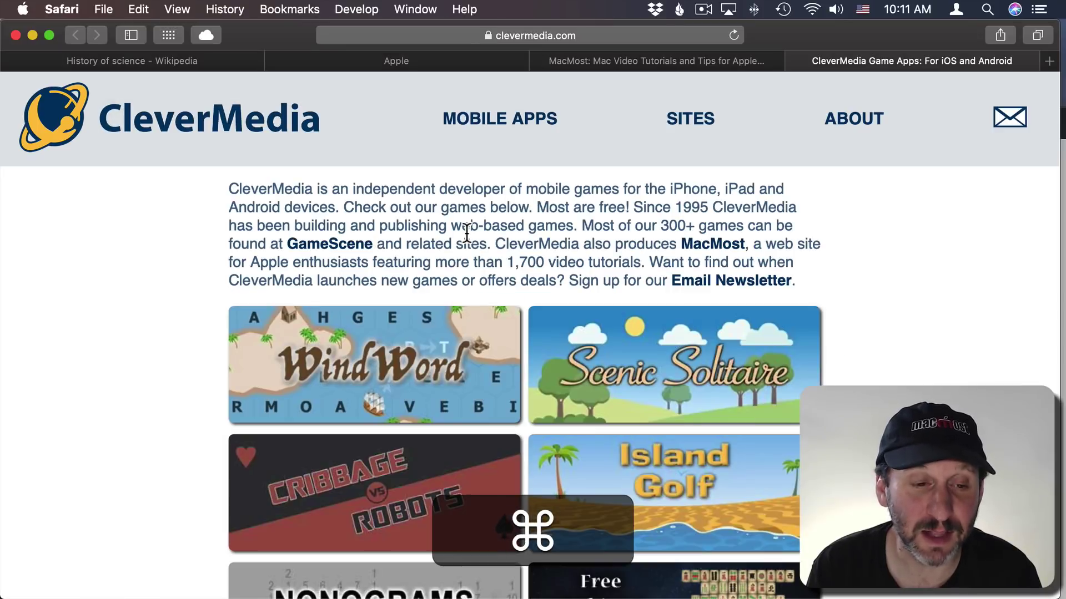
pyautogui.press('shift+super+grave')
pyautogui.press('shift+super+grave')
pyautogui.press('shift+super+grave')
pyautogui.press('shift+super+grave')
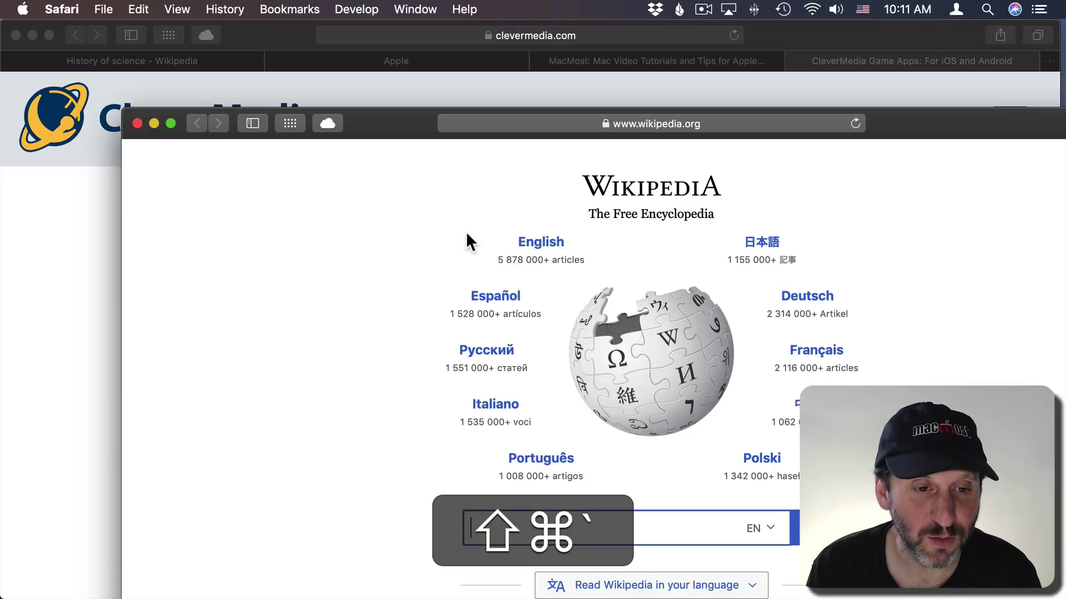
pyautogui.press('shift+super+grave')
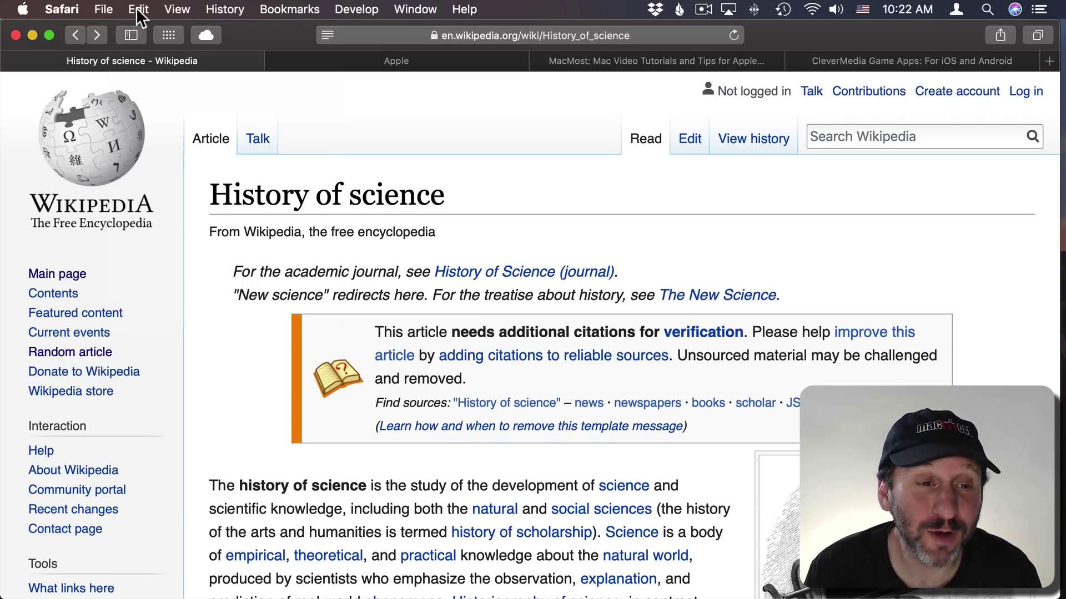
# Step: Reopen the last closed window from the History menu and bring the History of science window forward
pyautogui.click(224, 9)
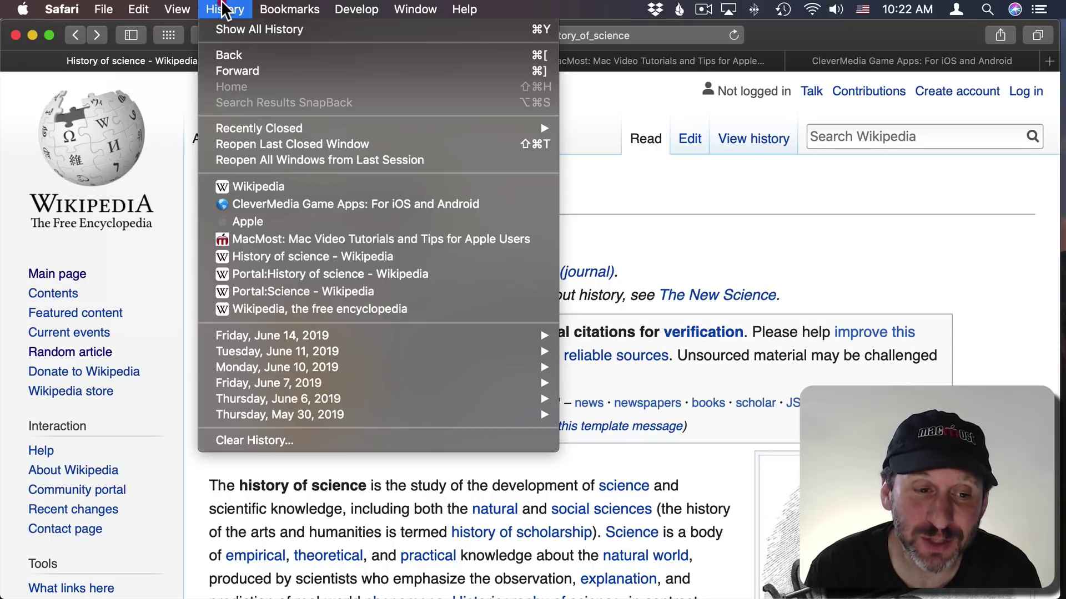
pyautogui.click(269, 143)
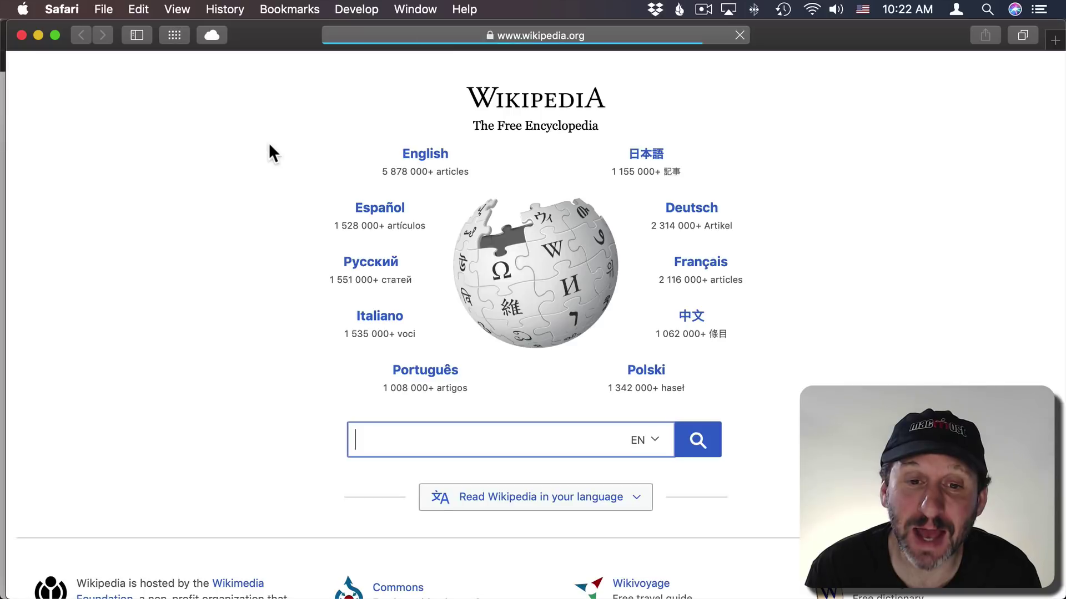
pyautogui.press('super+z')
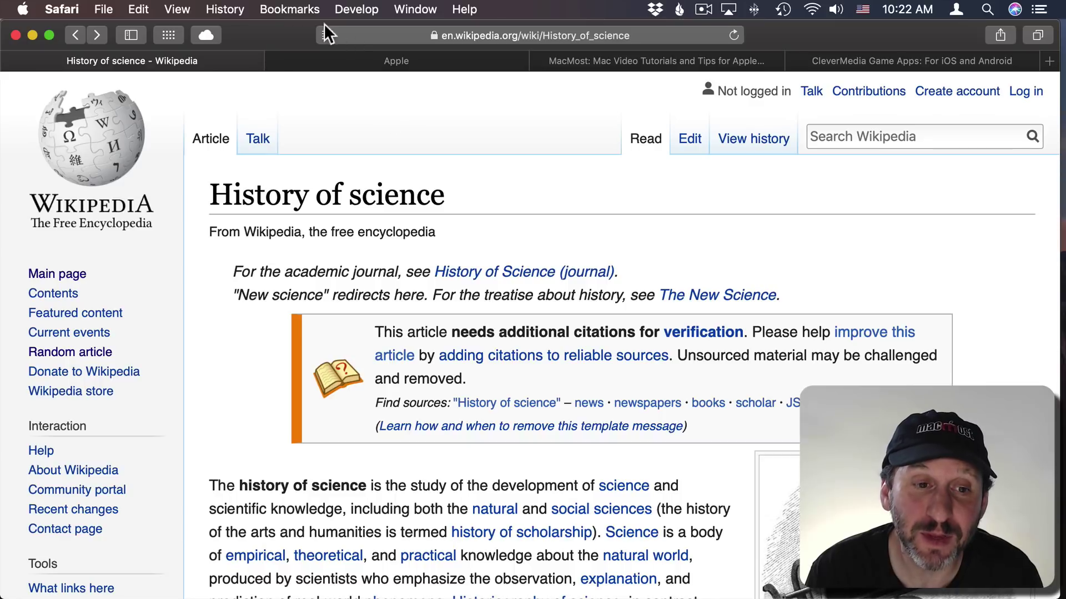
# Step: Show the Bookmarks menu's Favorites list, then dismiss it
pyautogui.click(299, 10)
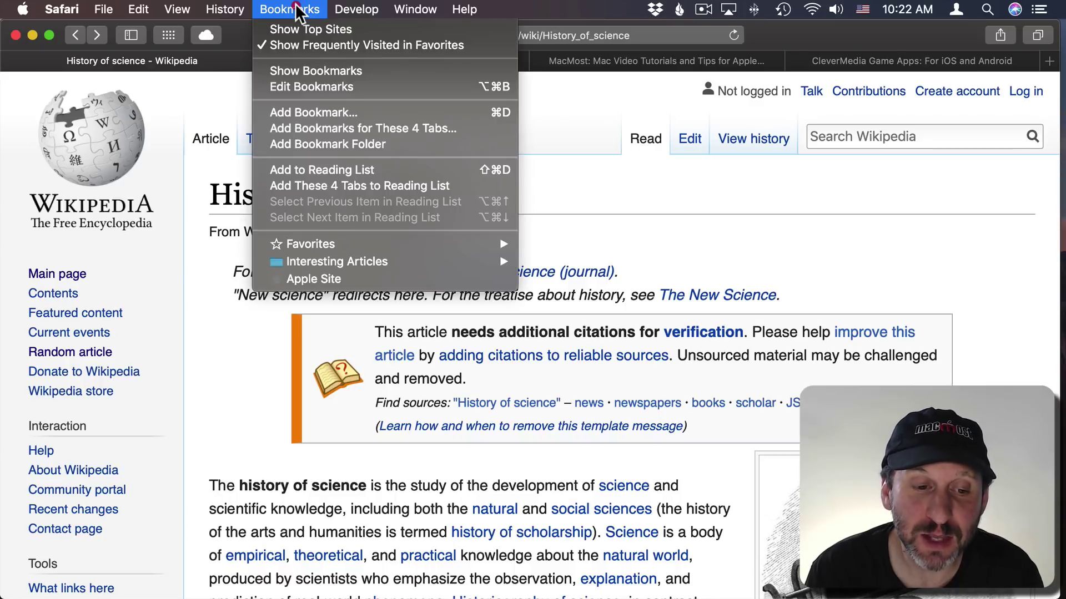
pyautogui.moveTo(346, 248)
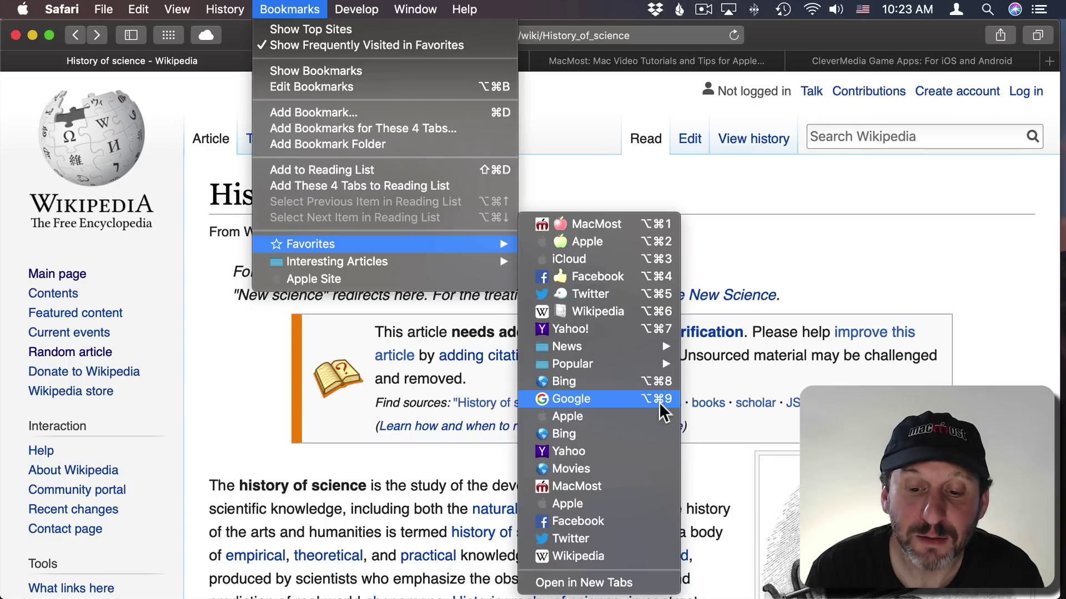
pyautogui.click(804, 244)
# Step: Turn off Command-1 through Command-9 tab switching in Tabs preferences, check Favorites, and close Preferences
pyautogui.click(62, 10)
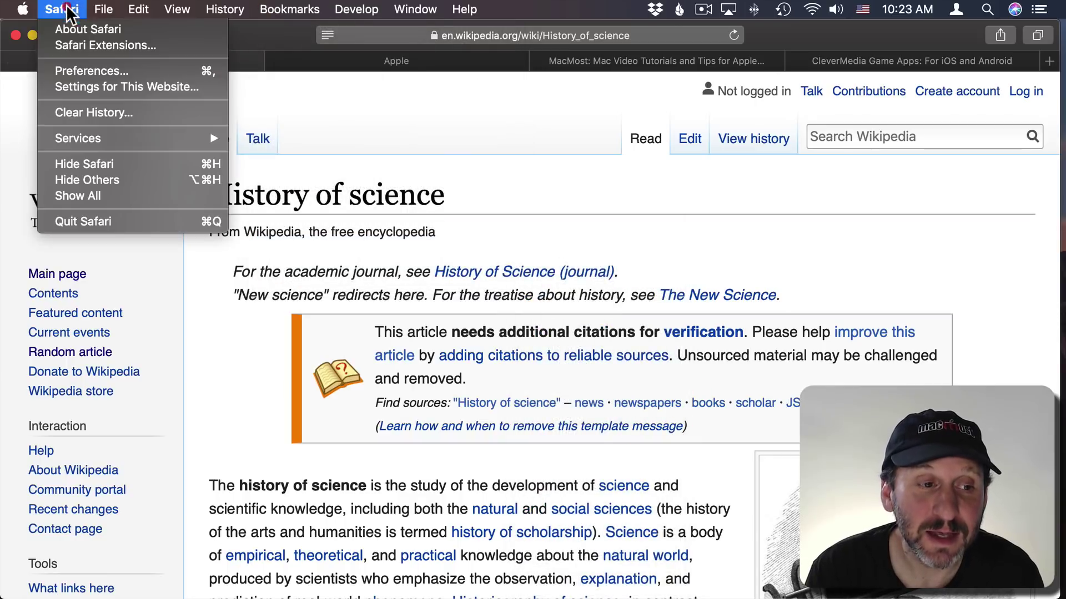
pyautogui.click(86, 69)
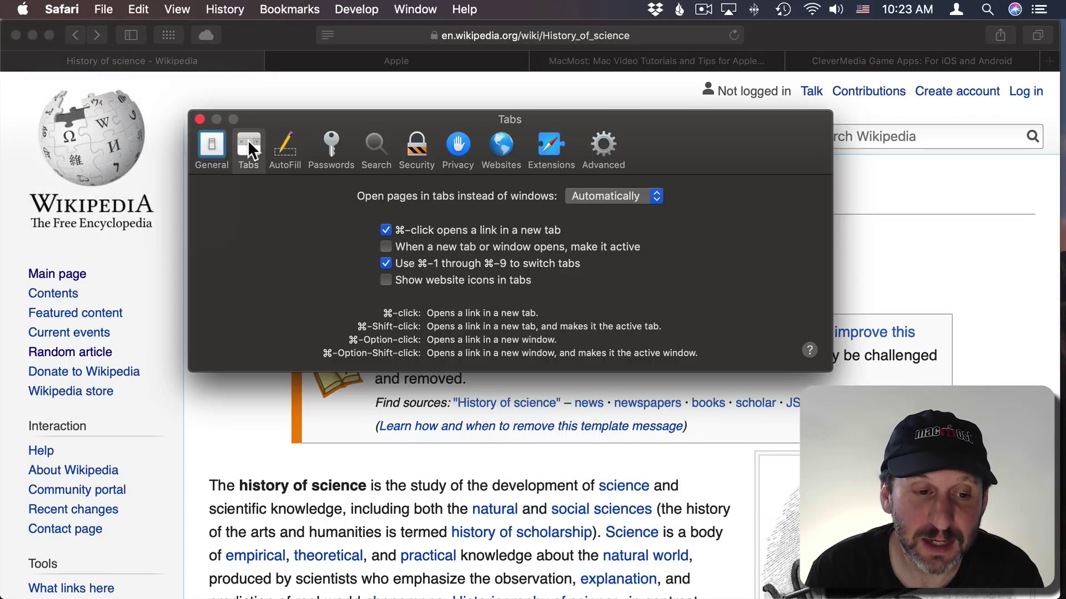
pyautogui.click(385, 263)
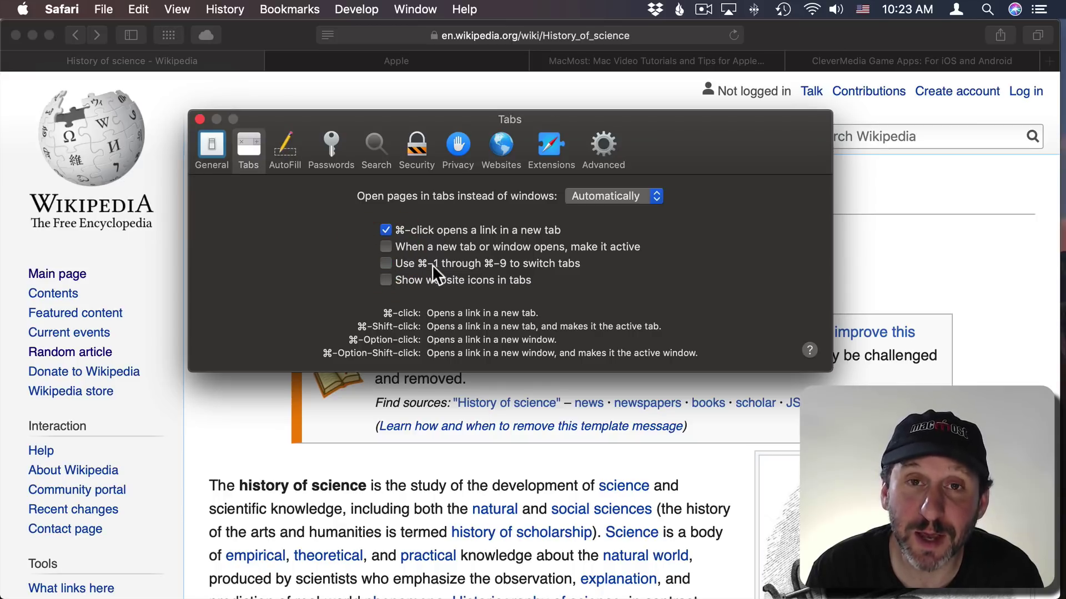
pyautogui.click(303, 9)
pyautogui.moveTo(336, 244)
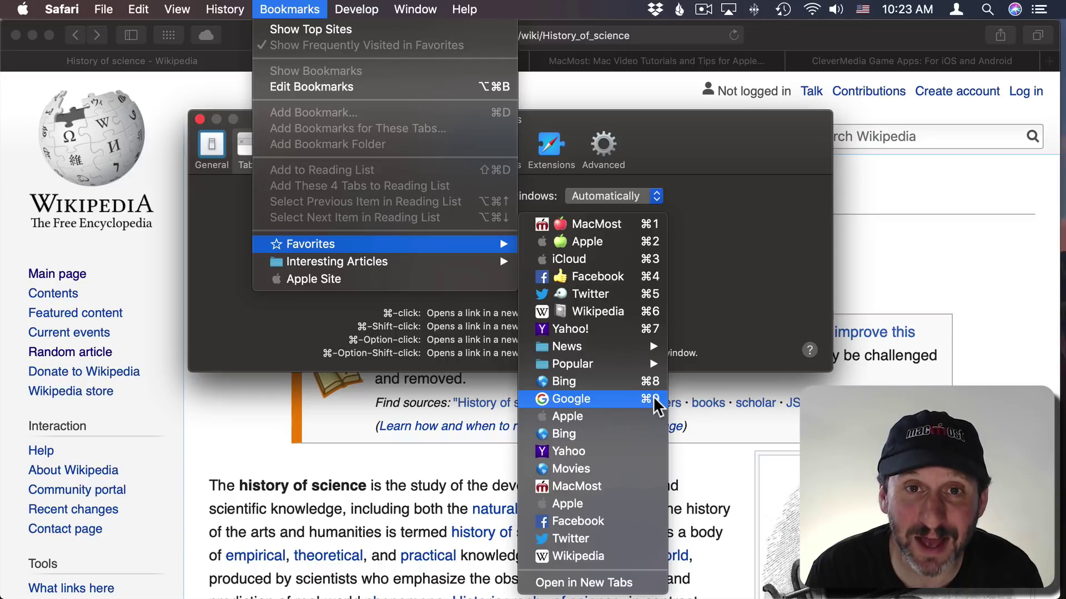
pyautogui.click(641, 131)
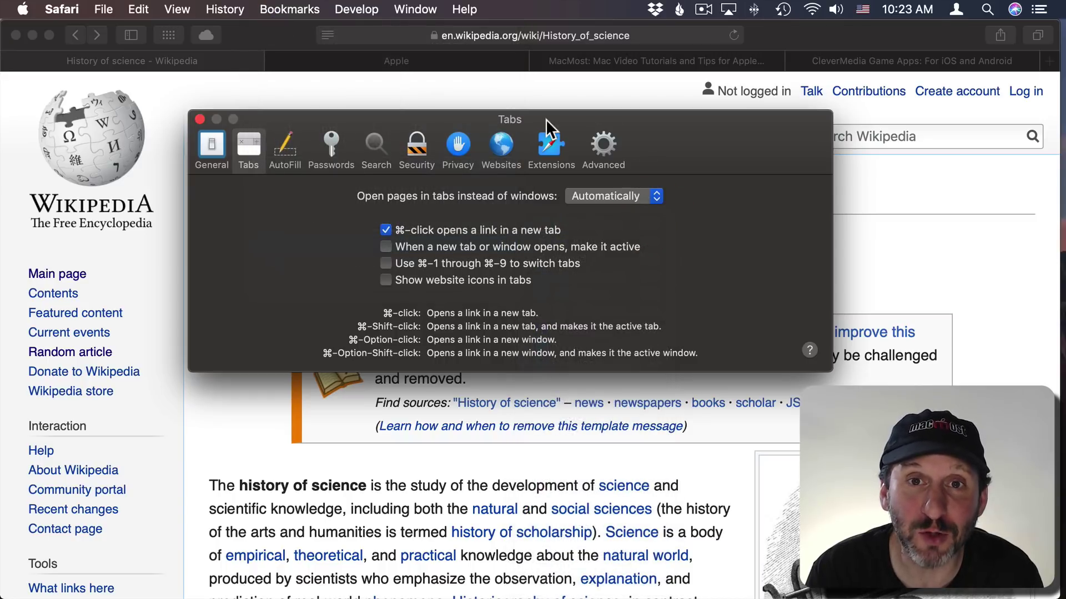
pyautogui.press('cmd+w')
pyautogui.click(300, 9)
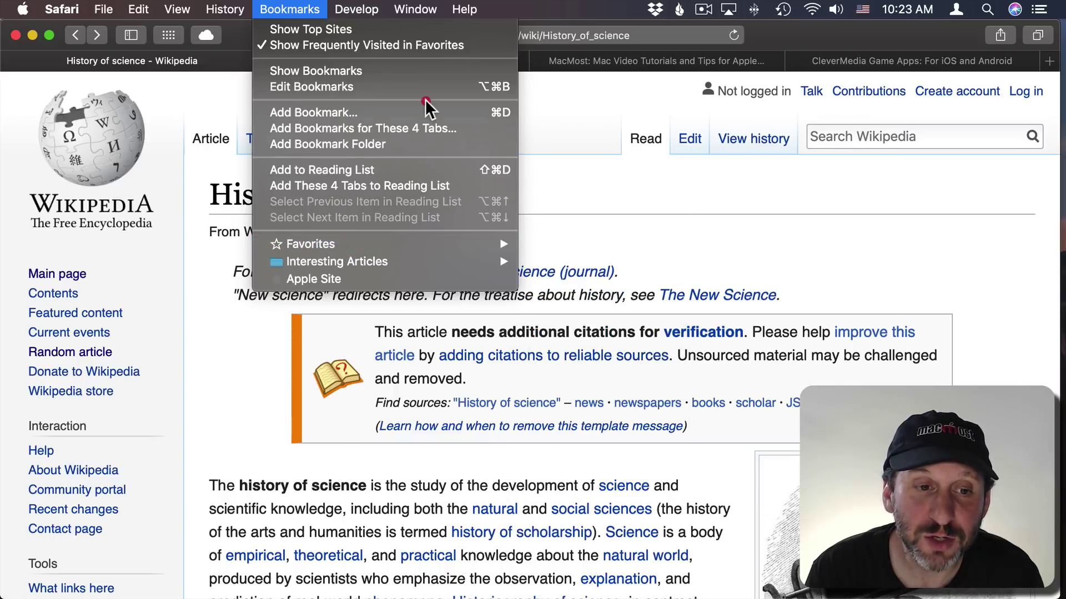
pyautogui.click(391, 87)
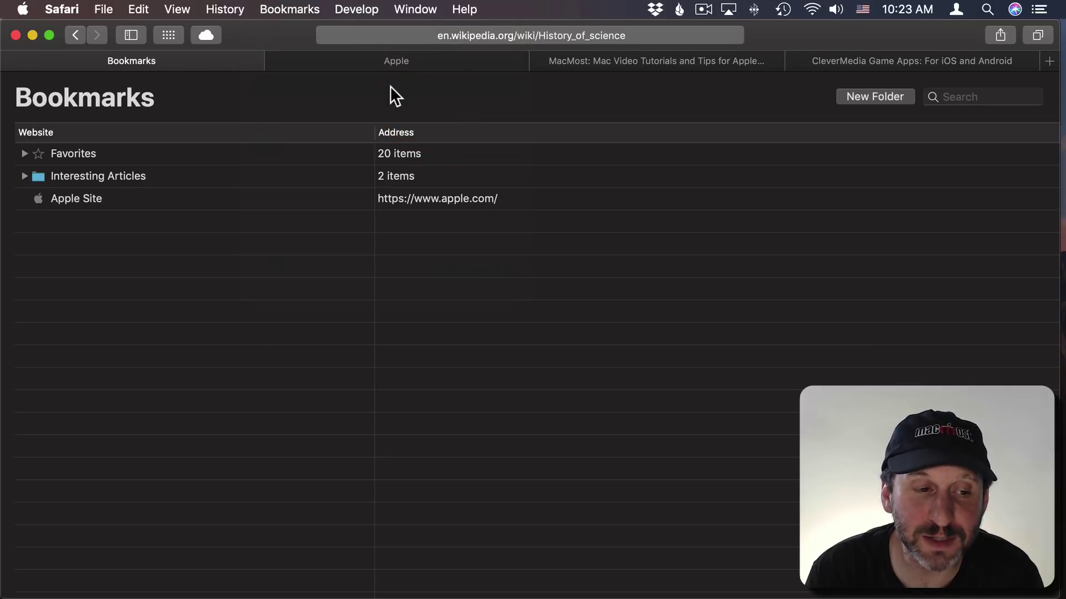
pyautogui.click(24, 154)
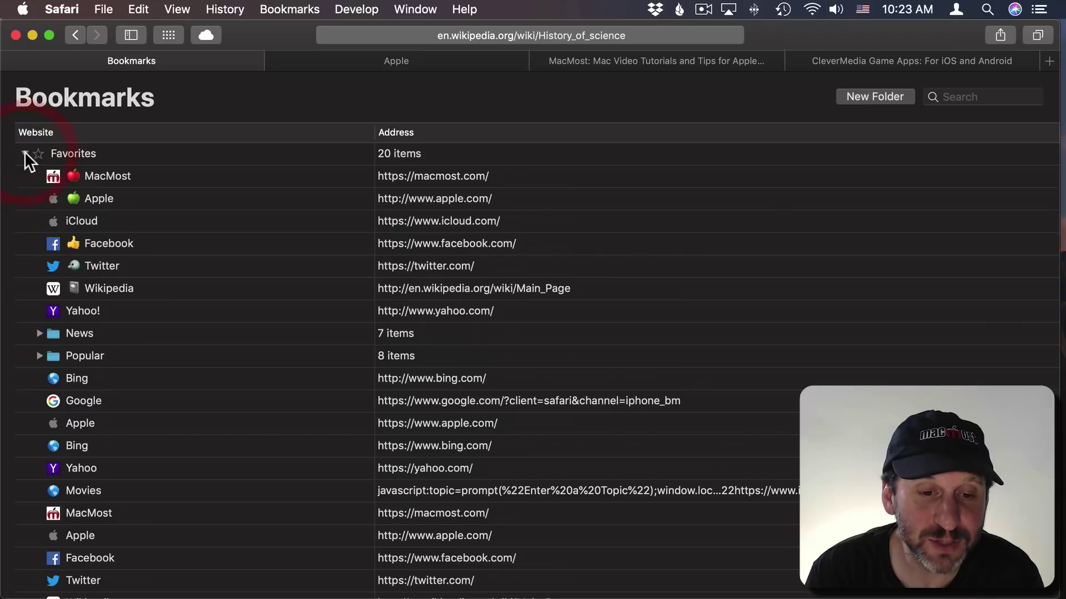
pyautogui.click(104, 176)
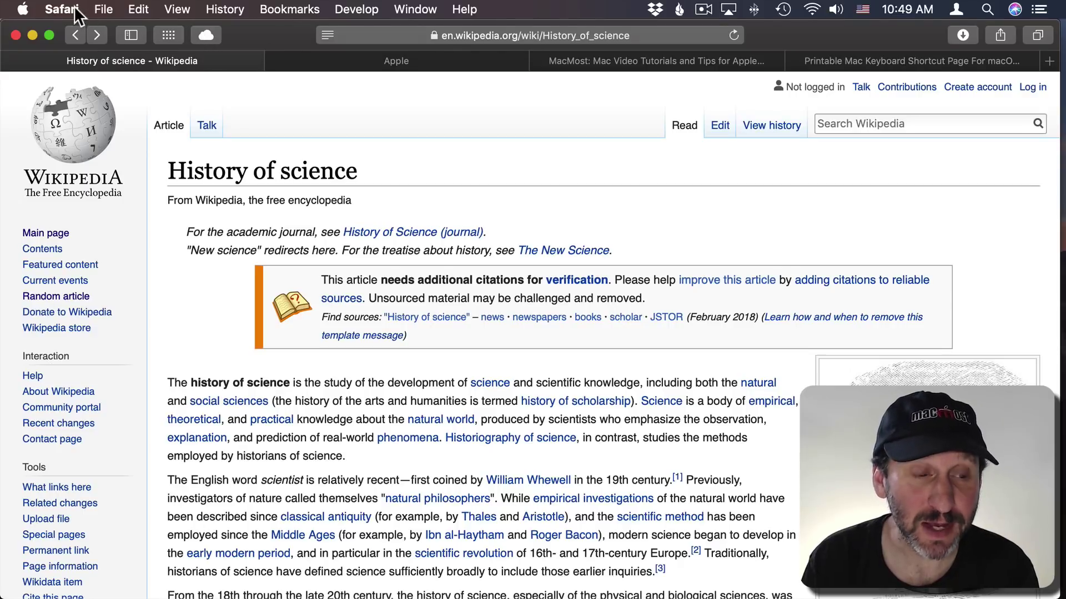
pyautogui.click(67, 10)
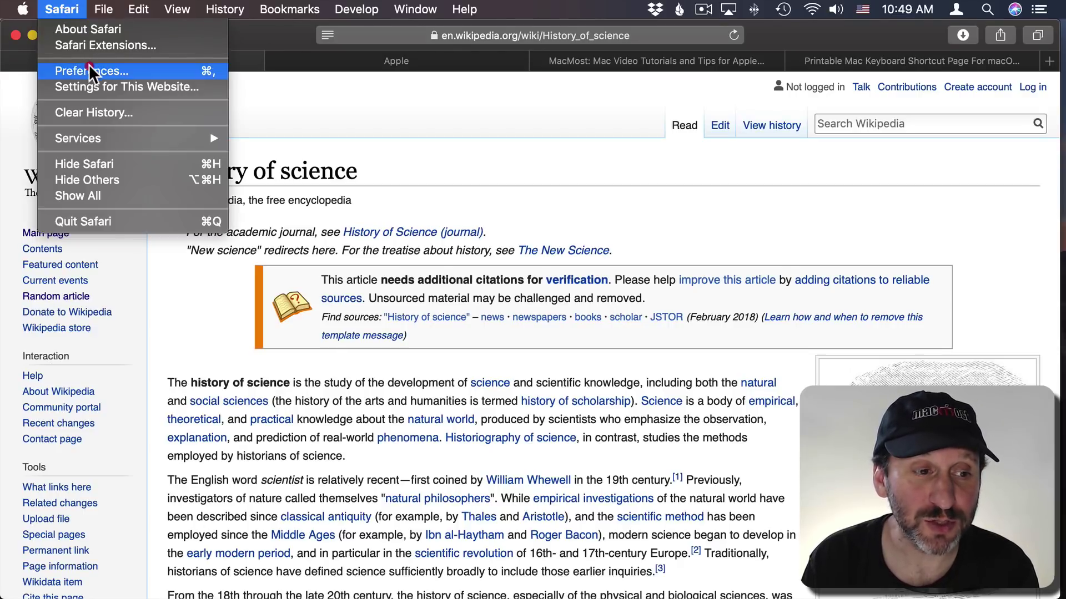
pyautogui.click(89, 67)
pyautogui.click(210, 146)
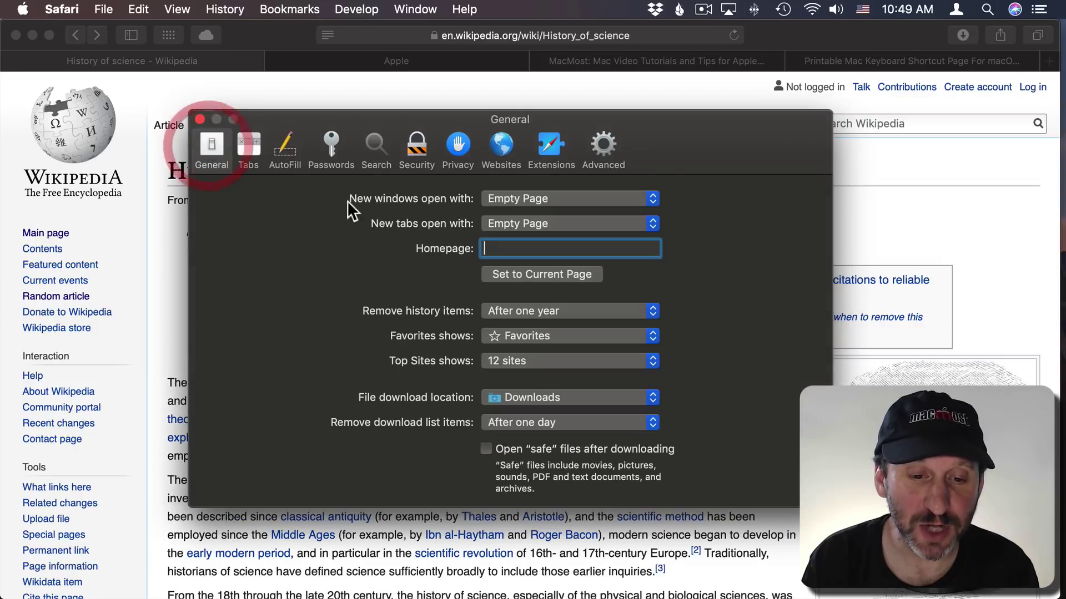
pyautogui.click(494, 248)
pyautogui.write('http')
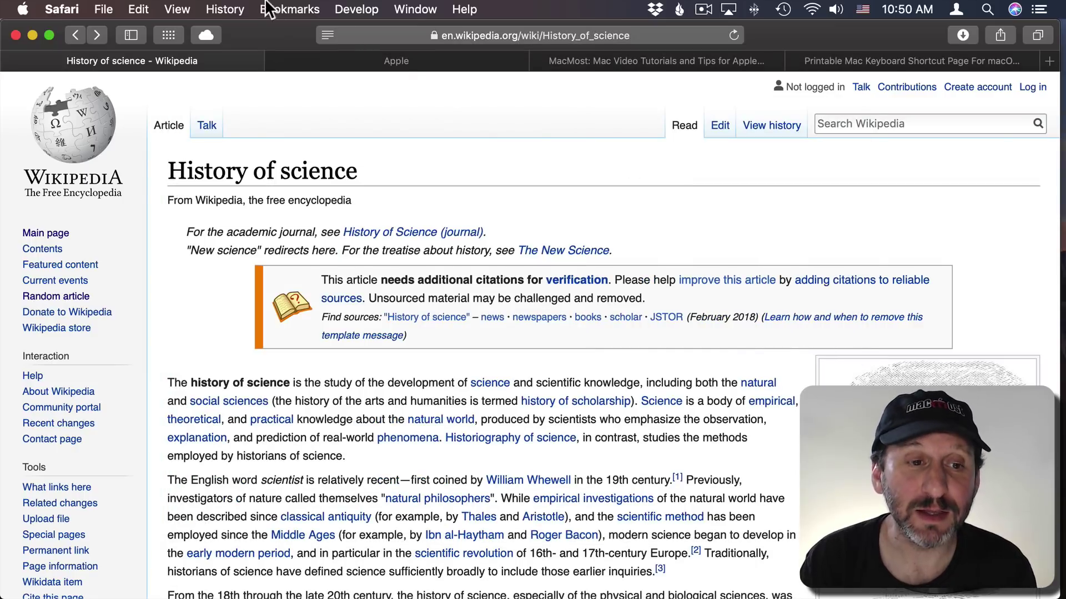
pyautogui.click(224, 9)
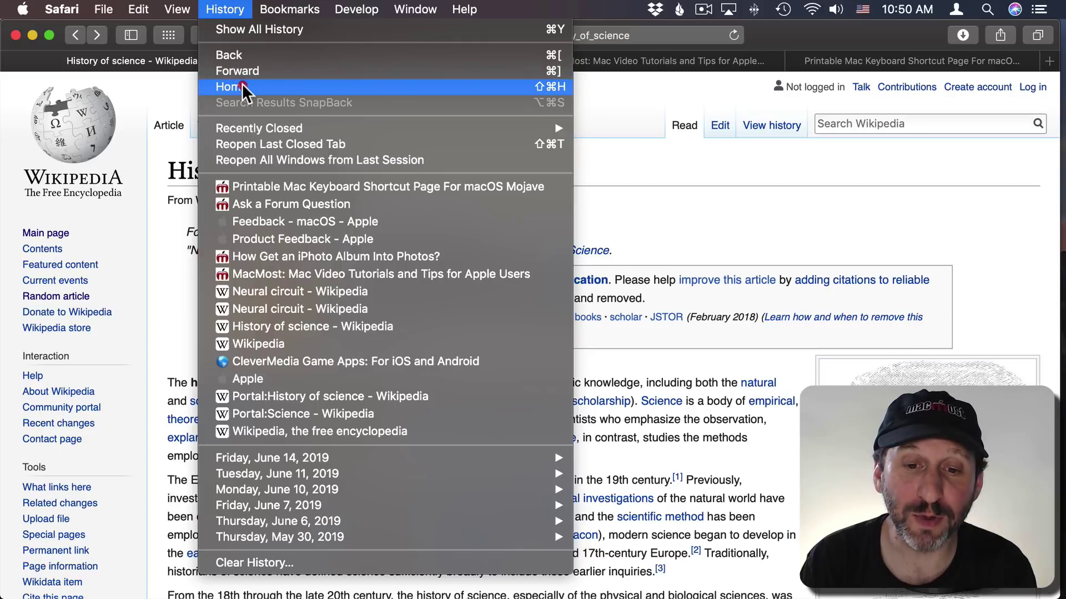
pyautogui.click(691, 161)
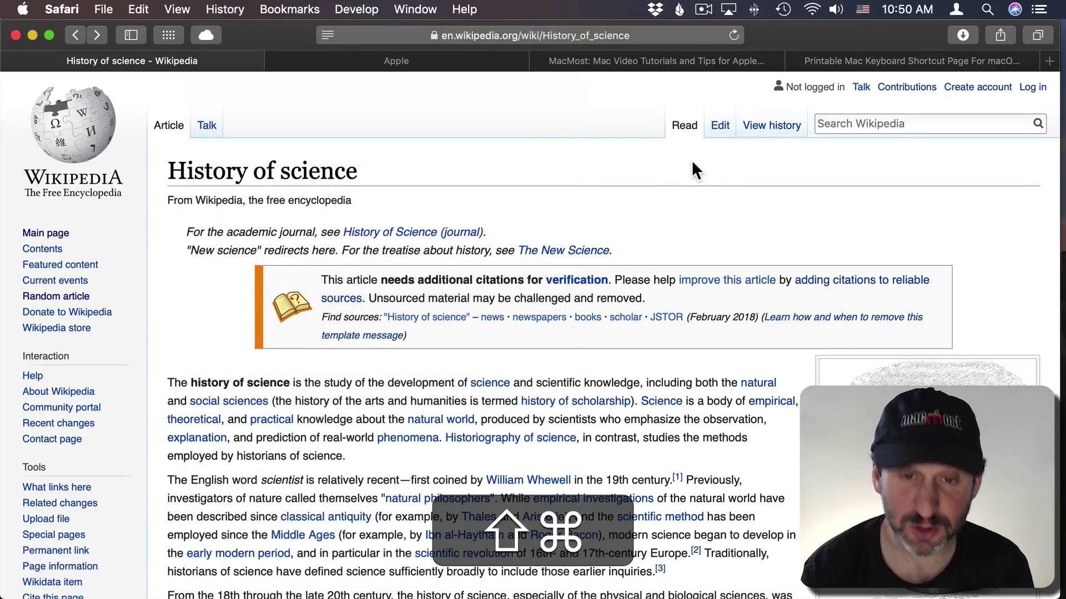
pyautogui.press('shift+super+h')
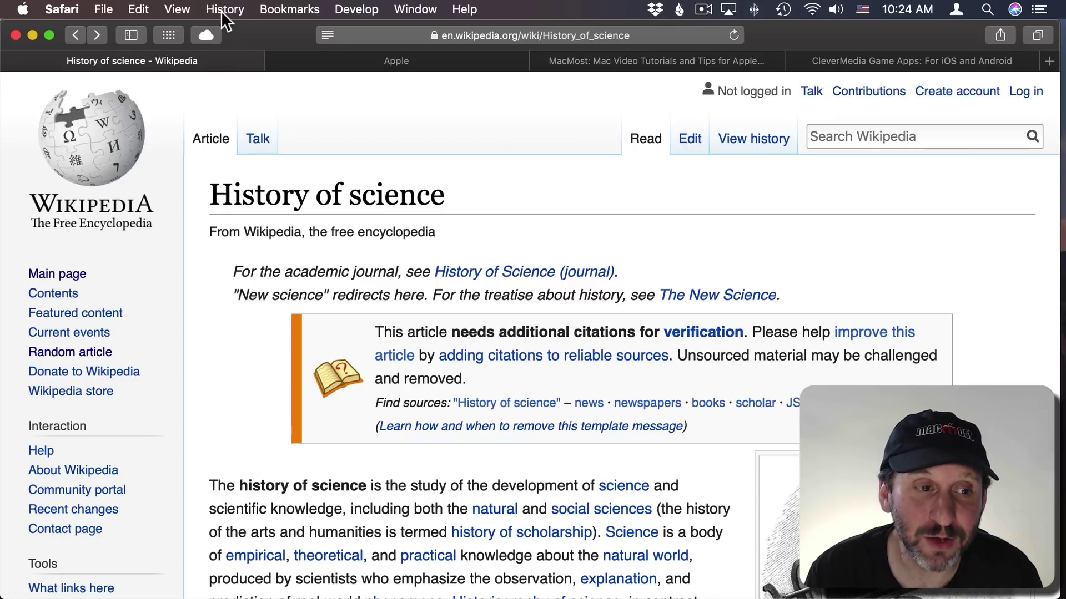
pyautogui.click(75, 35)
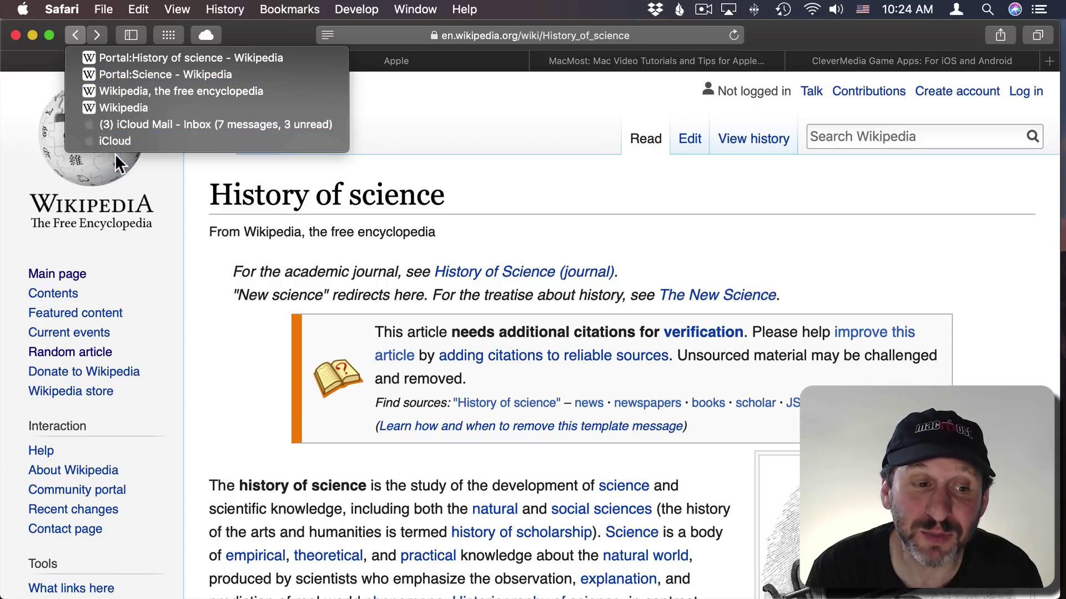
pyautogui.click(272, 209)
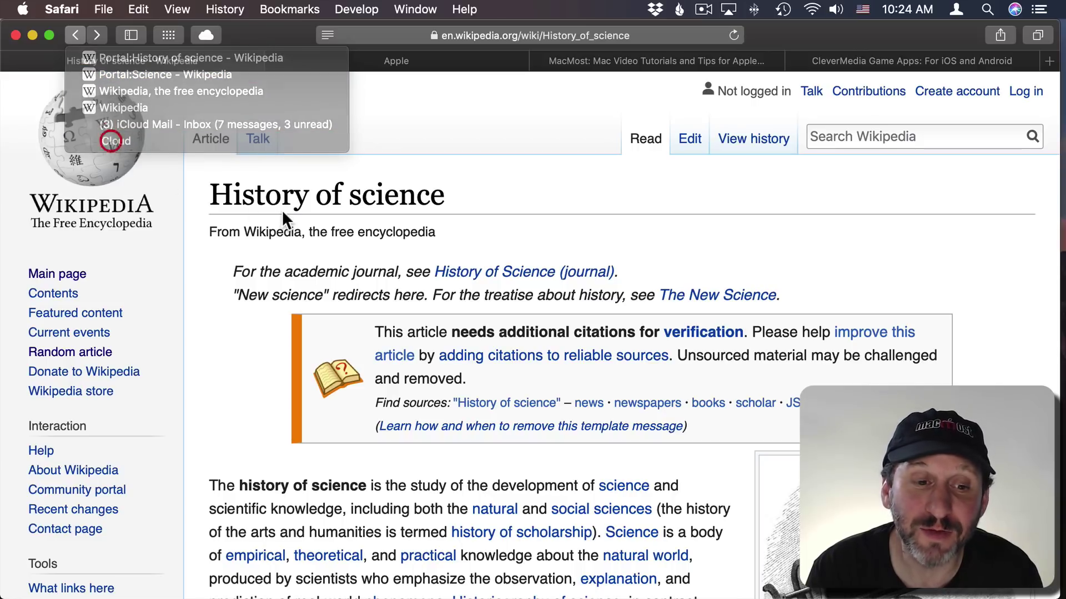
pyautogui.click(95, 35)
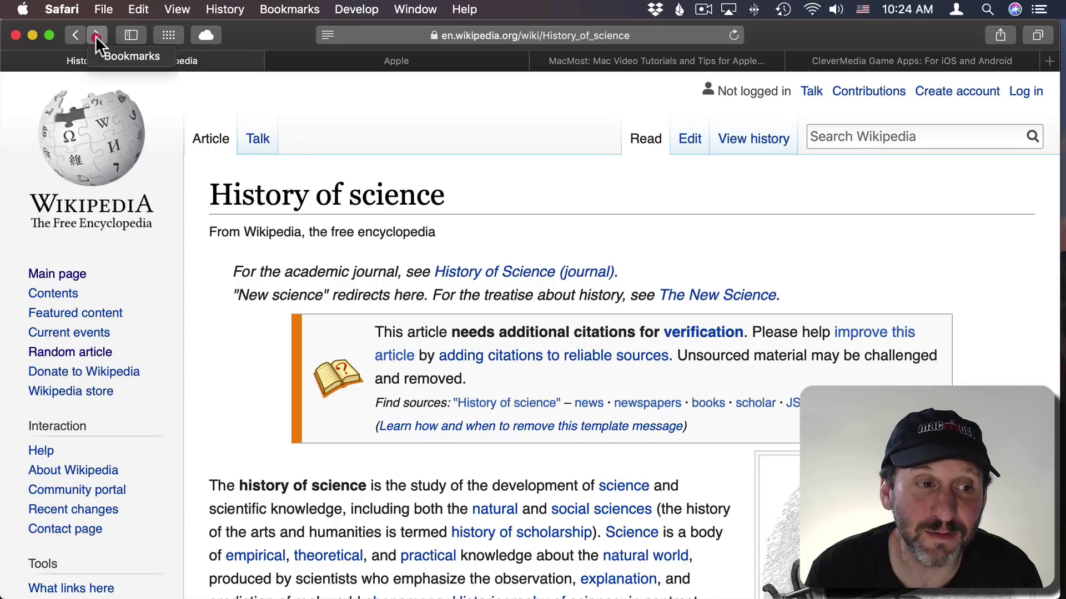
pyautogui.click(54, 27)
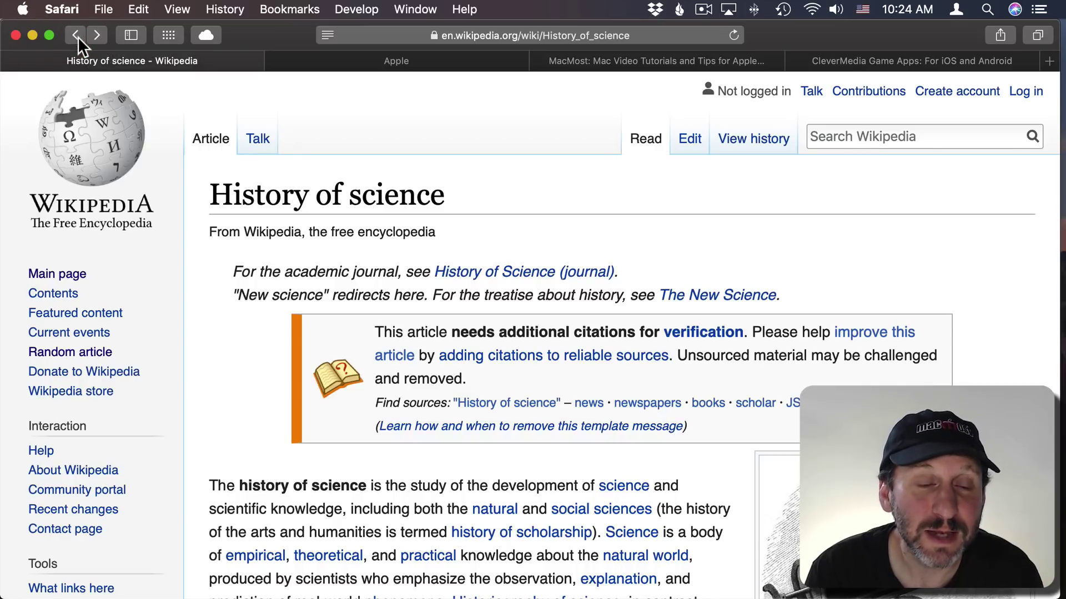
pyautogui.keyDown('alt'); pyautogui.click(75, 36); pyautogui.keyUp('alt')
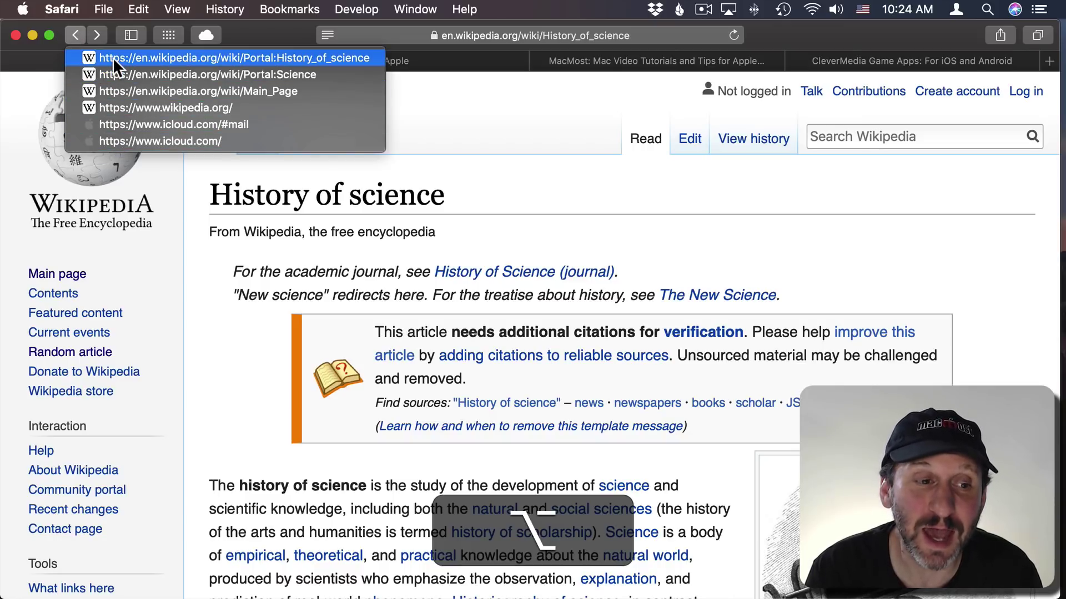
pyautogui.click(233, 9)
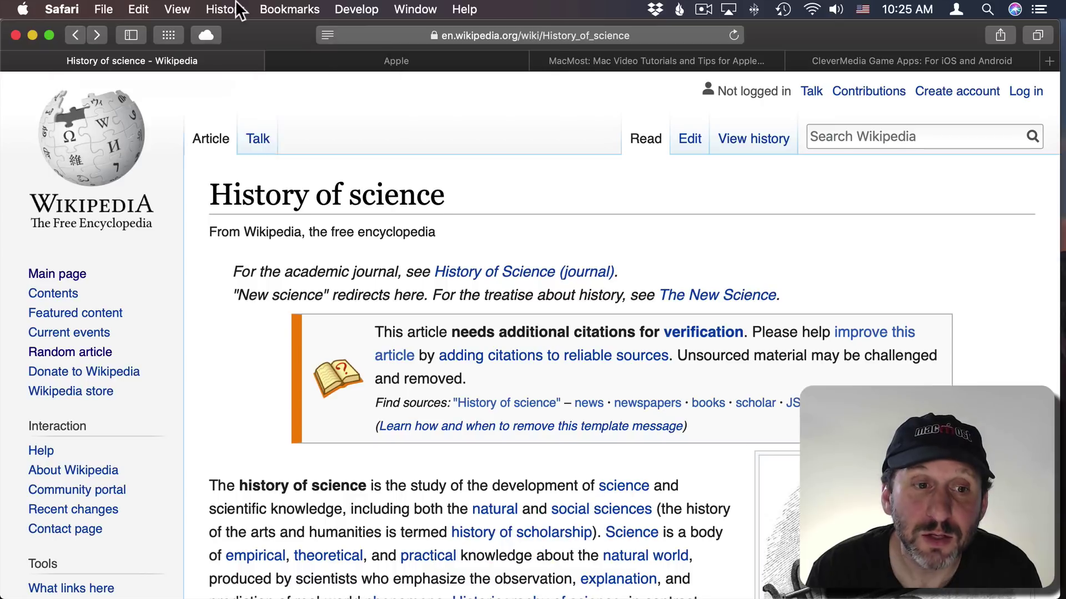
pyautogui.click(233, 10)
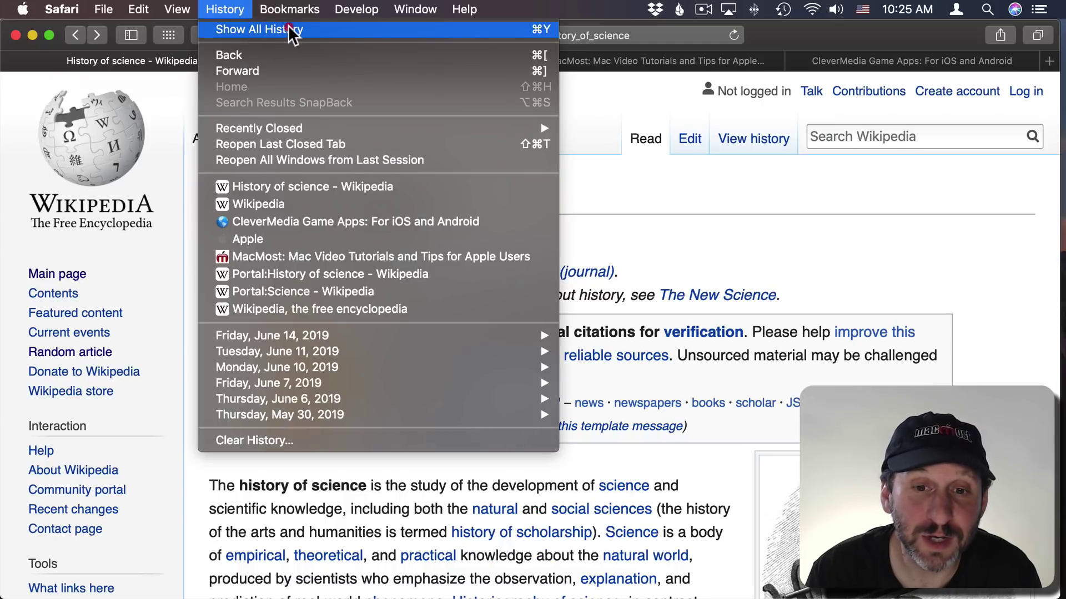
pyautogui.click(227, 9)
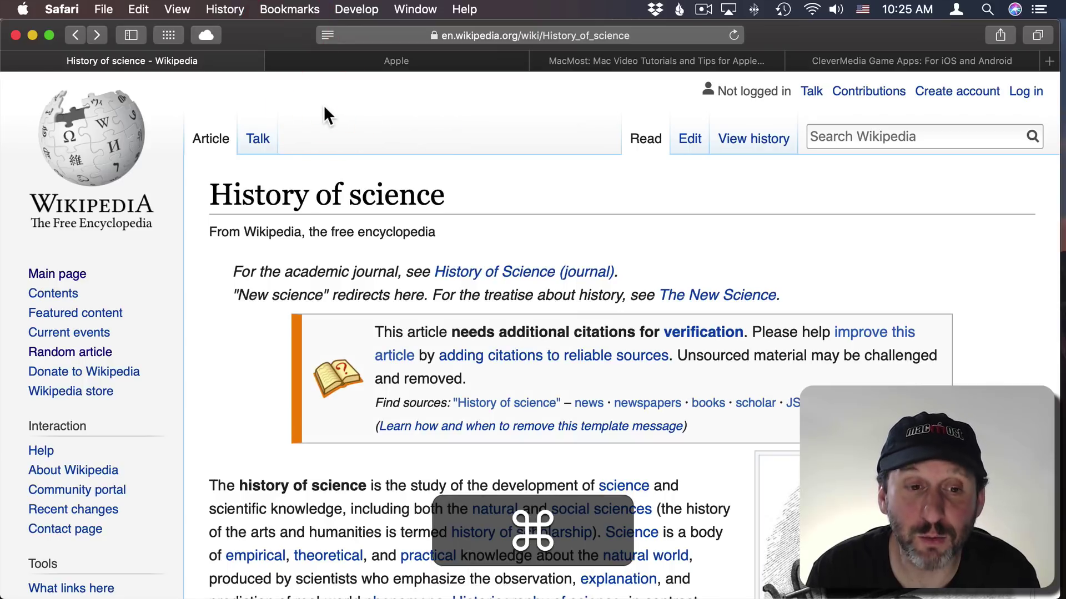
pyautogui.press('super+y')
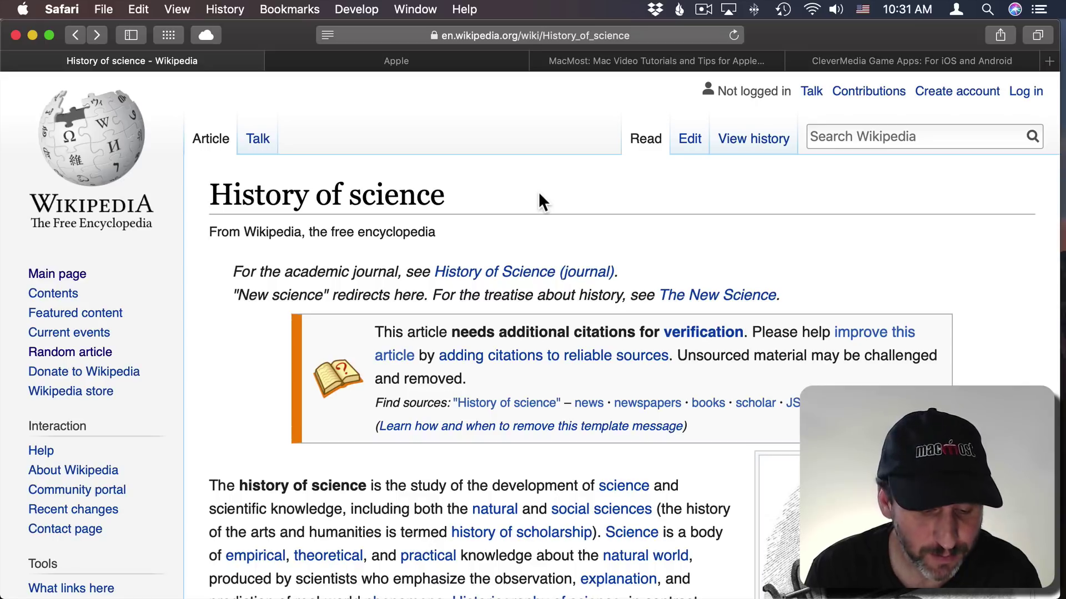
pyautogui.press('super+f')
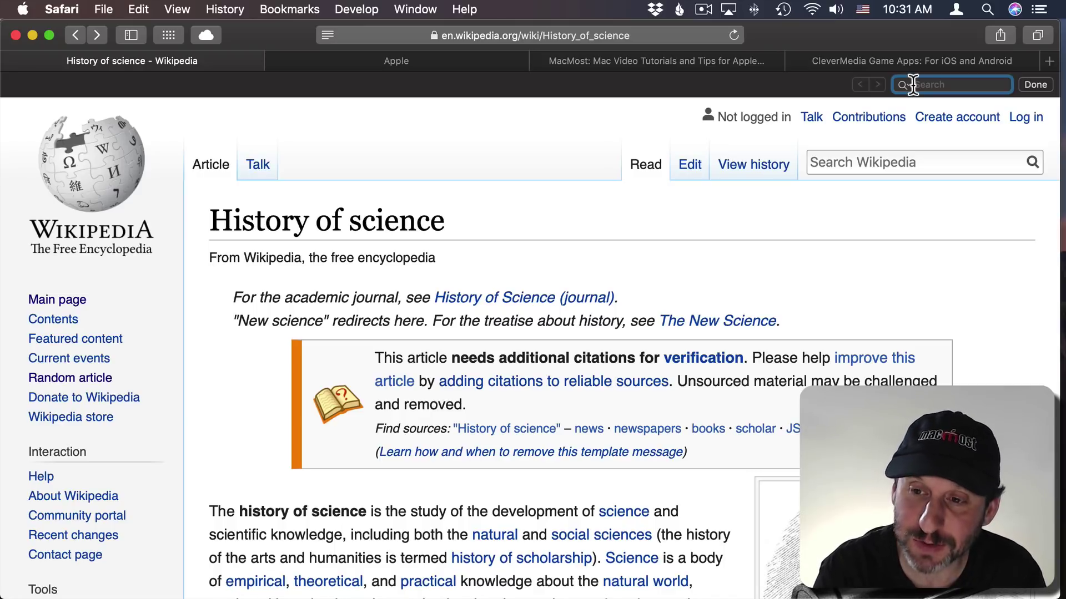
pyautogui.write('ein')
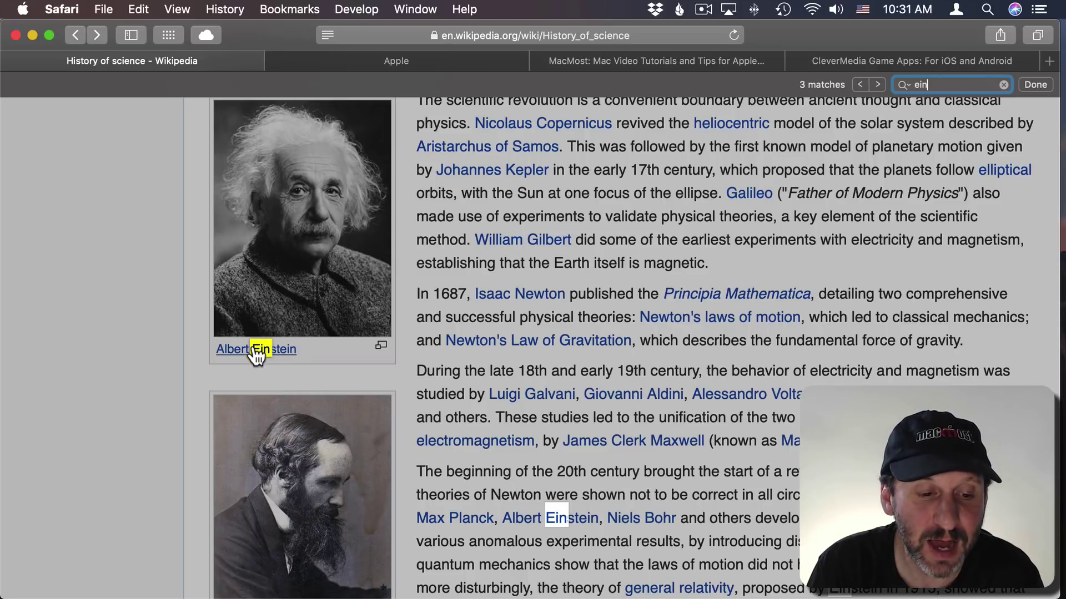
pyautogui.moveTo(268, 353)
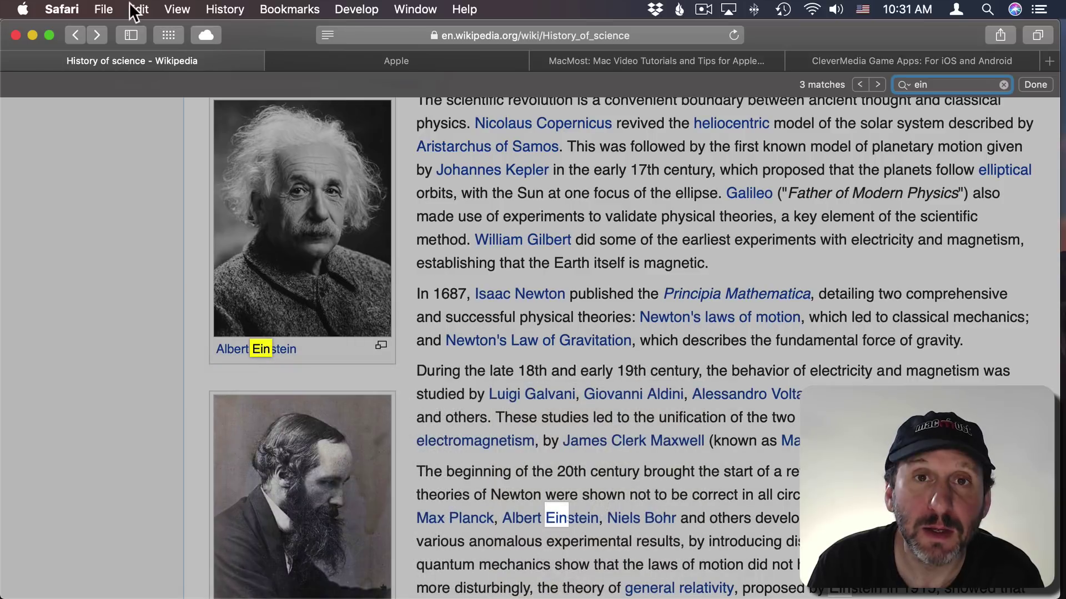
pyautogui.click(136, 10)
pyautogui.moveTo(179, 205)
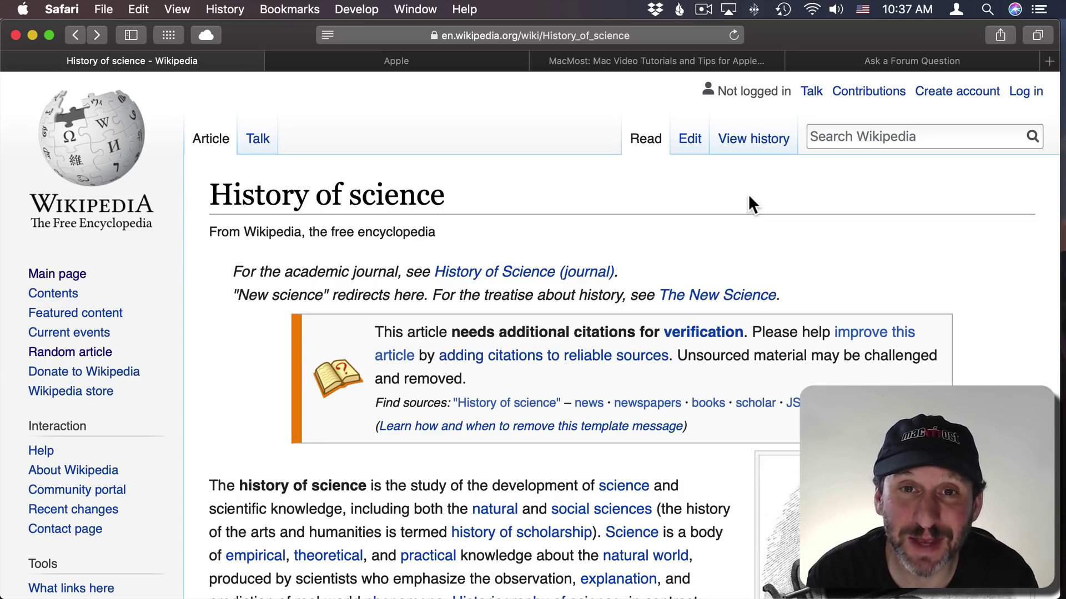
pyautogui.press('super+equal')
pyautogui.press('super+equal')
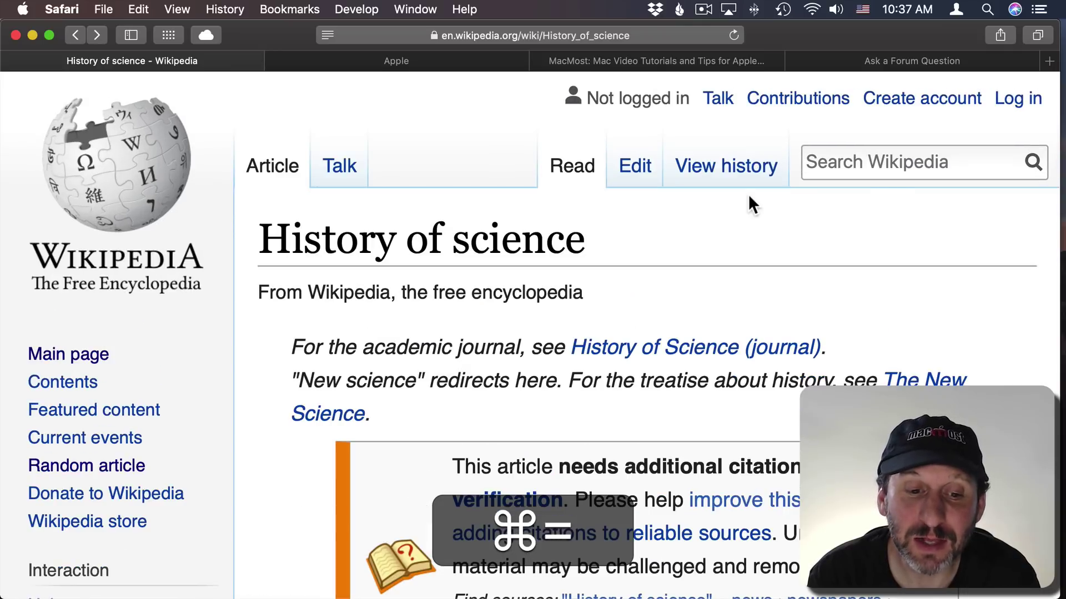
pyautogui.press('super+minus')
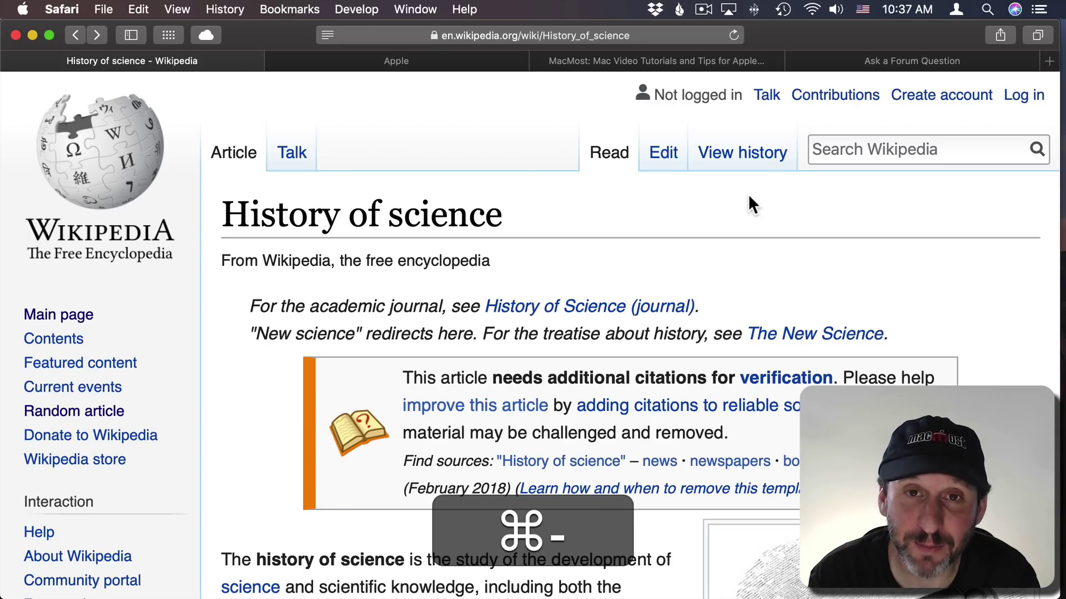
pyautogui.press('super+minus')
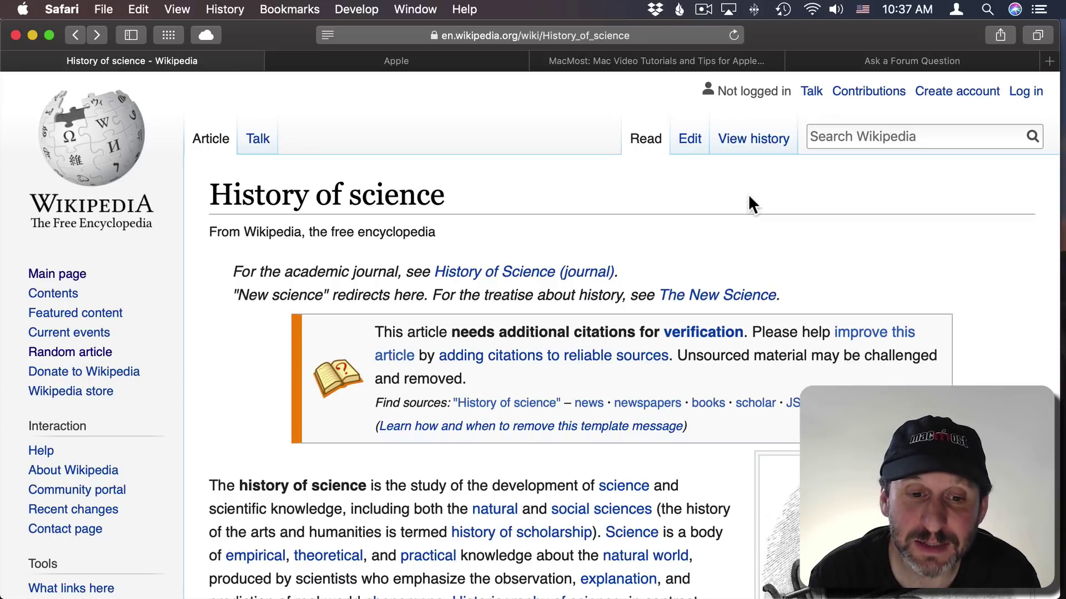
pyautogui.press('super')
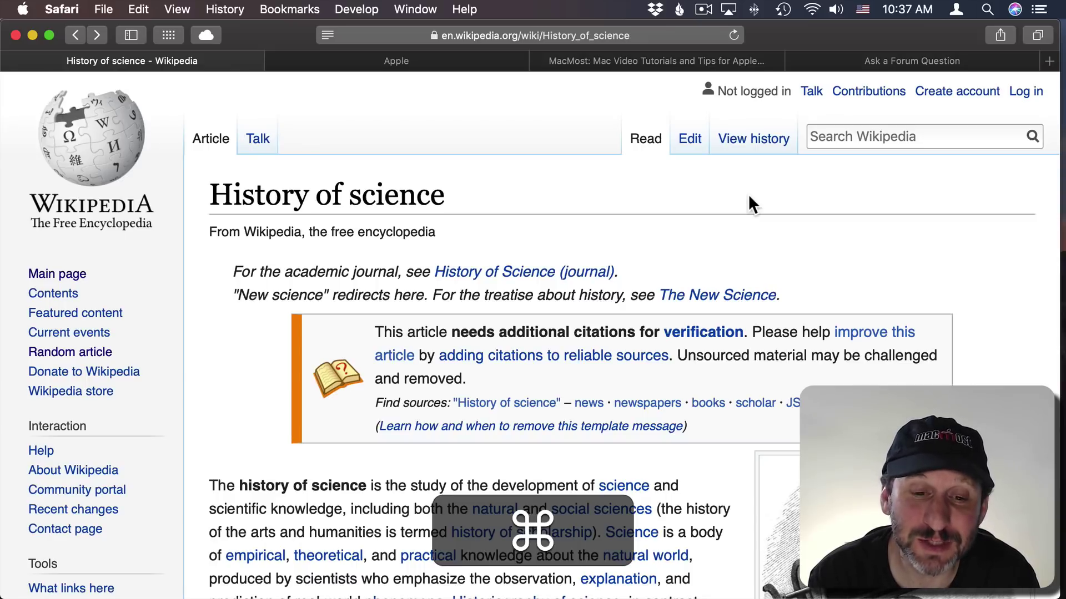
pyautogui.press('super+0')
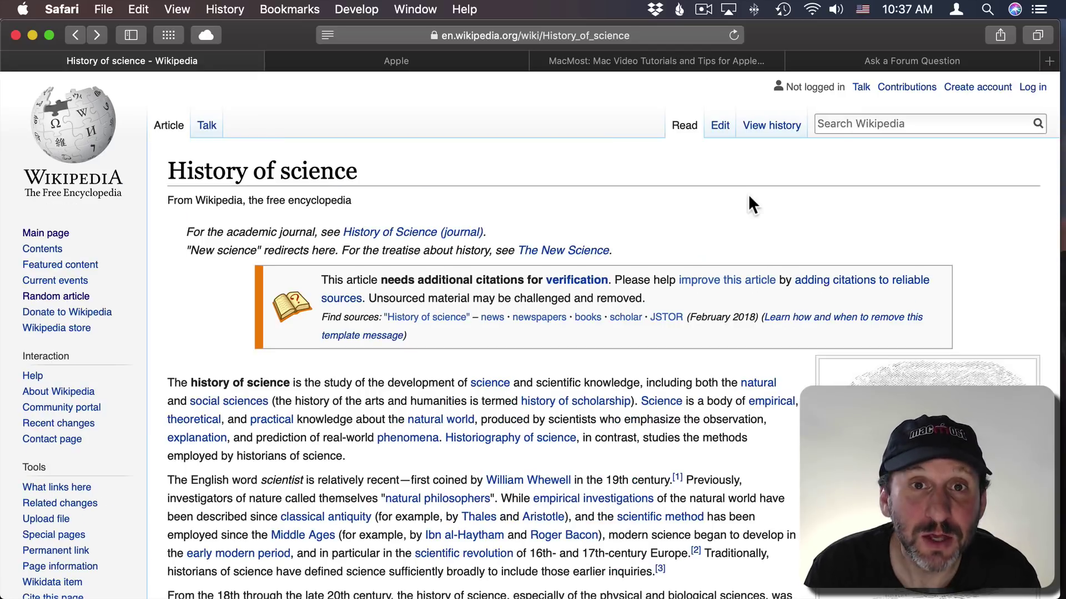
pyautogui.press('super+shift+r')
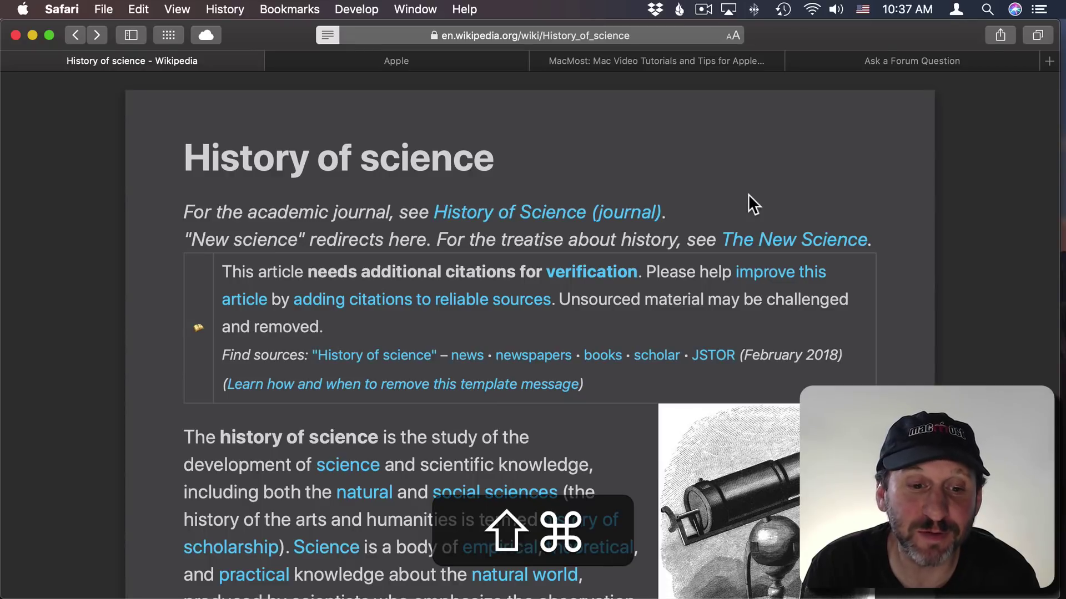
pyautogui.press('super+shift+r')
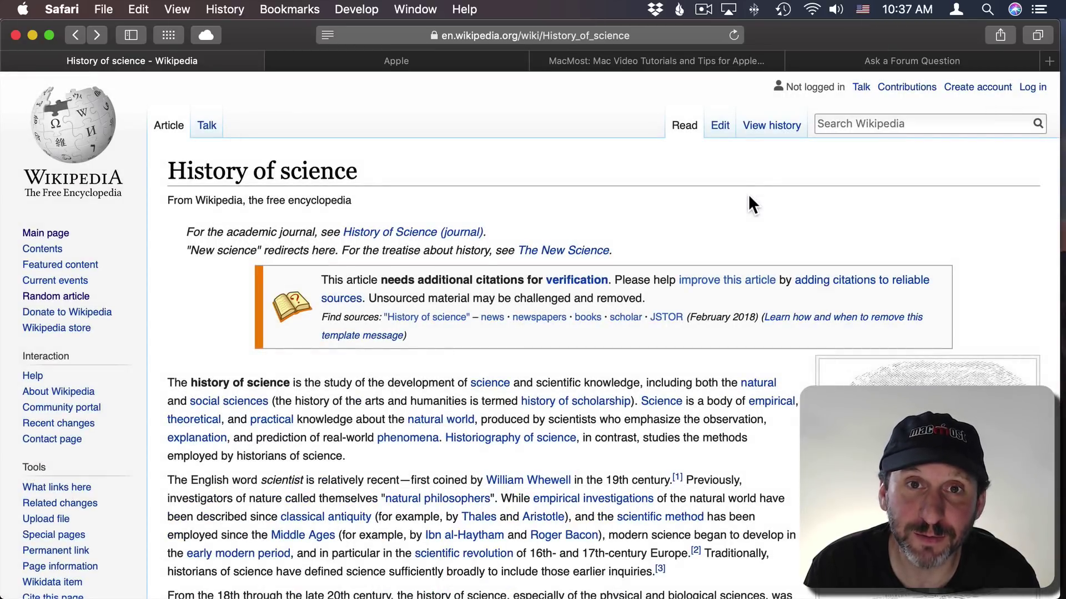
# Step: On the Ask a Forum Question tab, enlarge the question box and follow the printable Mojave shortcuts link
pyautogui.click(884, 61)
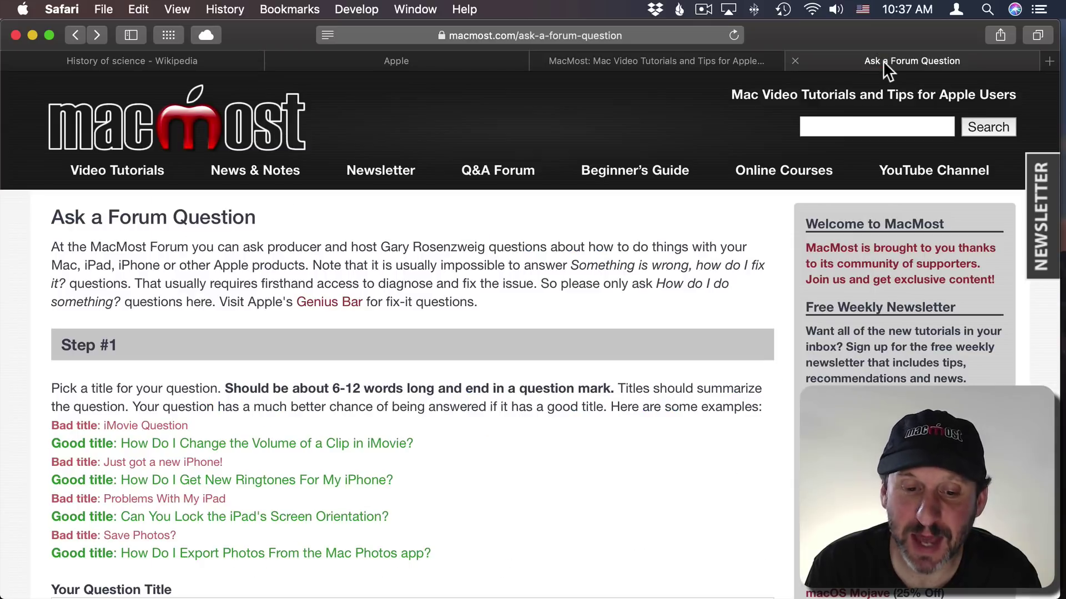
pyautogui.scroll(-10, 346, 418)
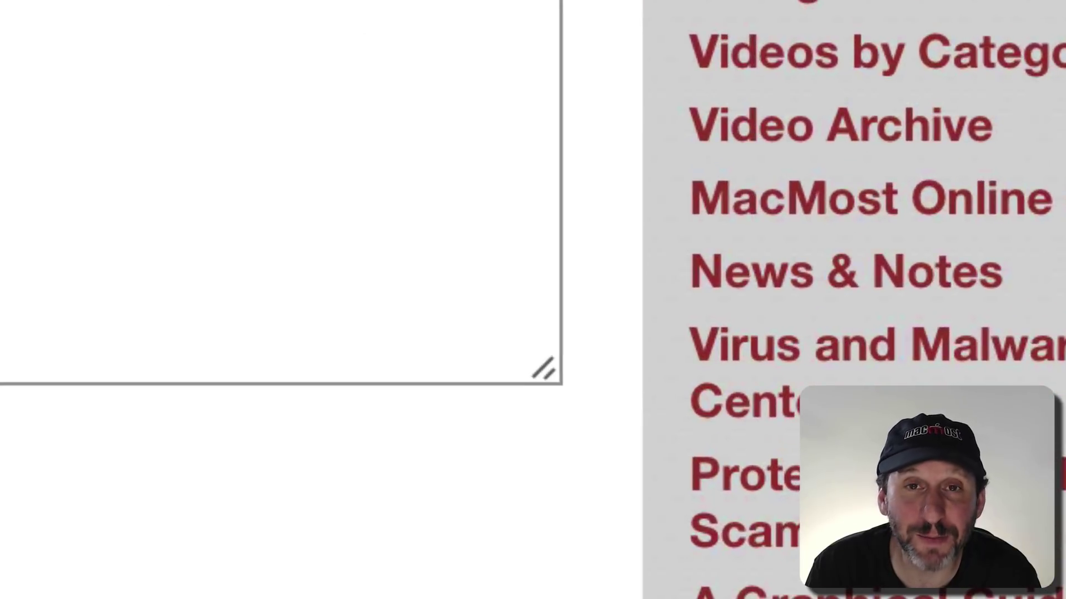
pyautogui.moveTo(544, 370); pyautogui.dragTo(752, 510)
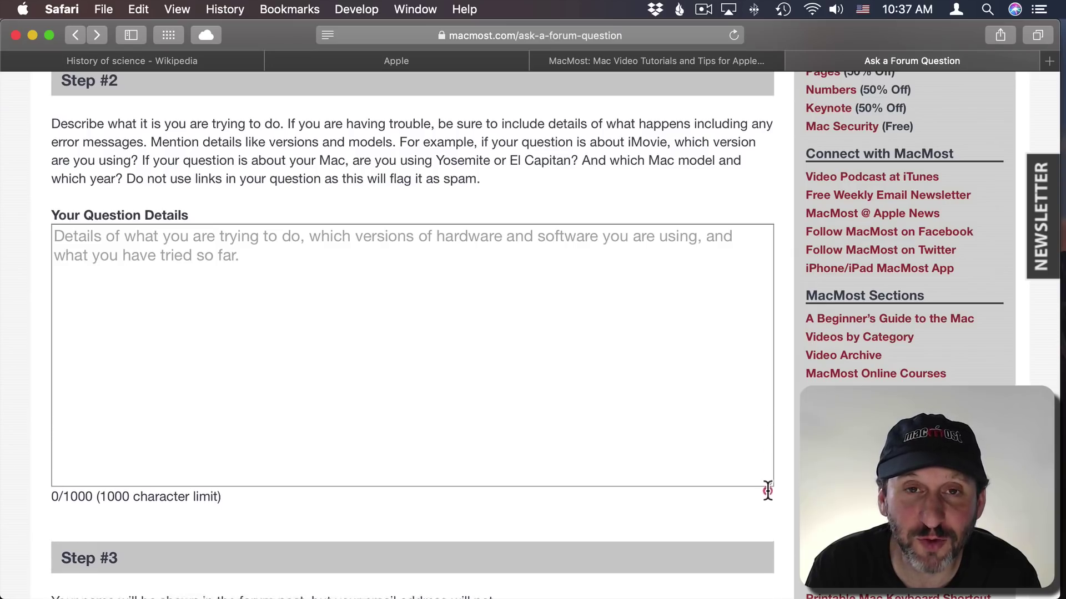
pyautogui.scroll(-5, 752, 509)
pyautogui.click(888, 408)
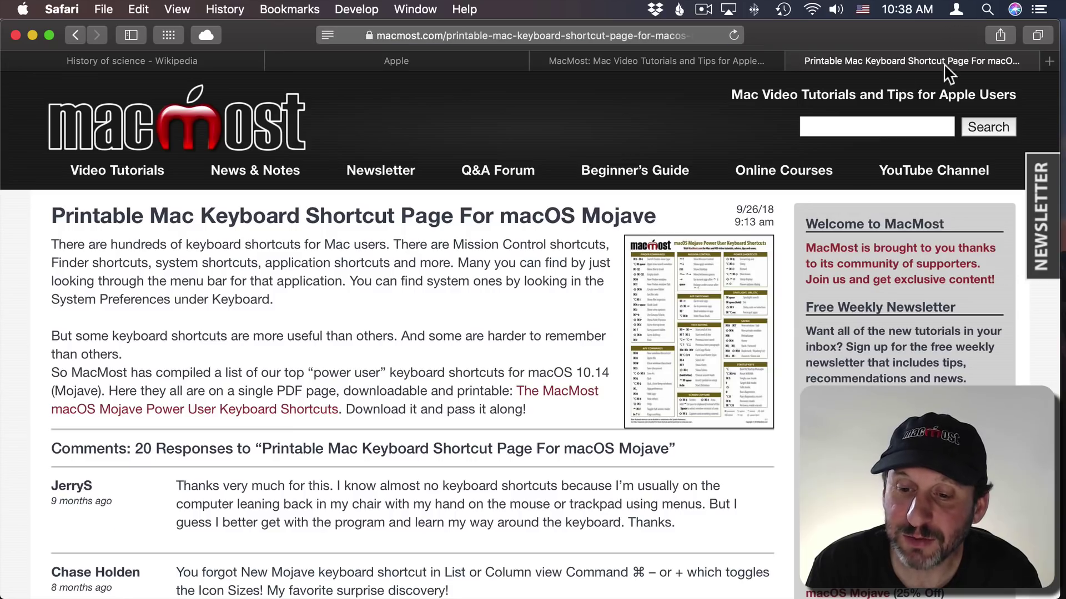
# Step: Download the 80 KB Mojave shortcuts PDF and drag it out of the Downloads popover
pyautogui.click(690, 311)
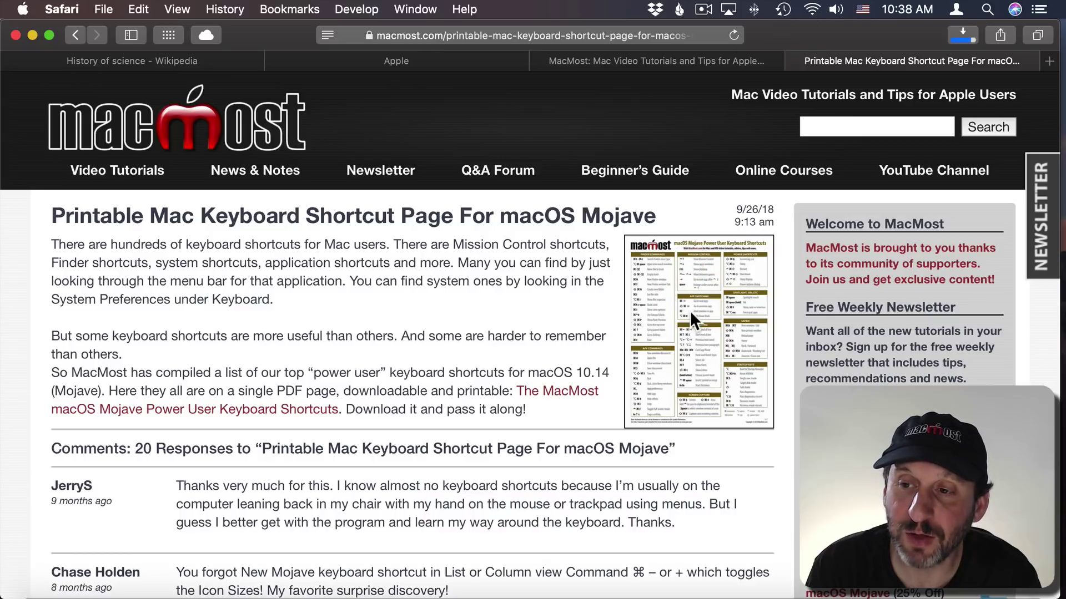
pyautogui.click(957, 34)
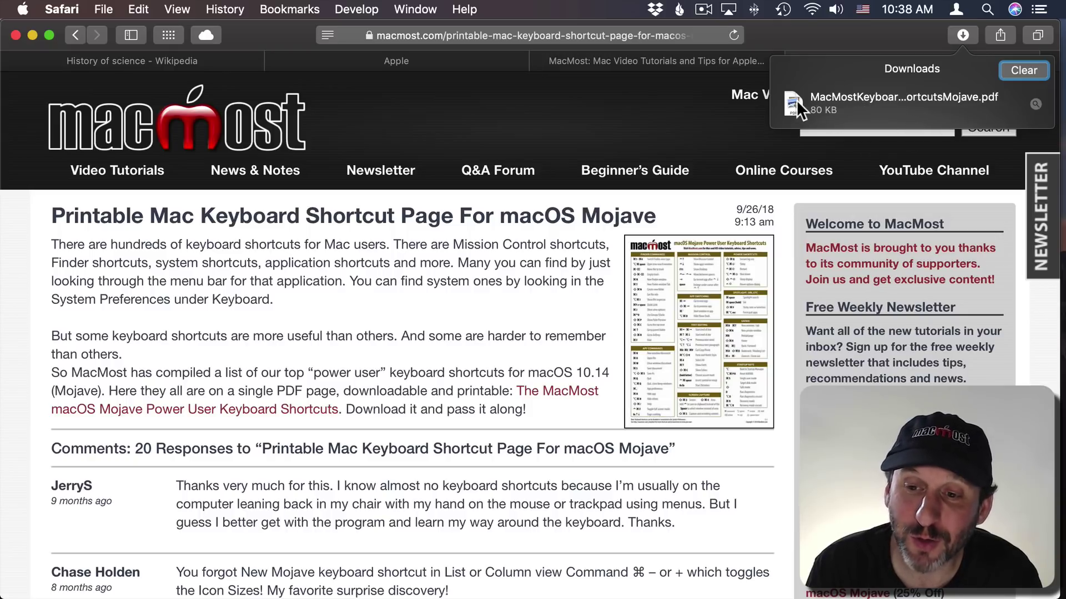
pyautogui.moveTo(797, 100)
pyautogui.mouseDown()
pyautogui.moveTo(588, 113)
pyautogui.moveTo(370, 181)
pyautogui.moveTo(711, 138)
pyautogui.moveTo(777, 185)
pyautogui.moveTo(397, 189)
pyautogui.moveTo(380, 132)
pyautogui.moveTo(793, 85)
pyautogui.moveTo(794, 104)
pyautogui.mouseUp()
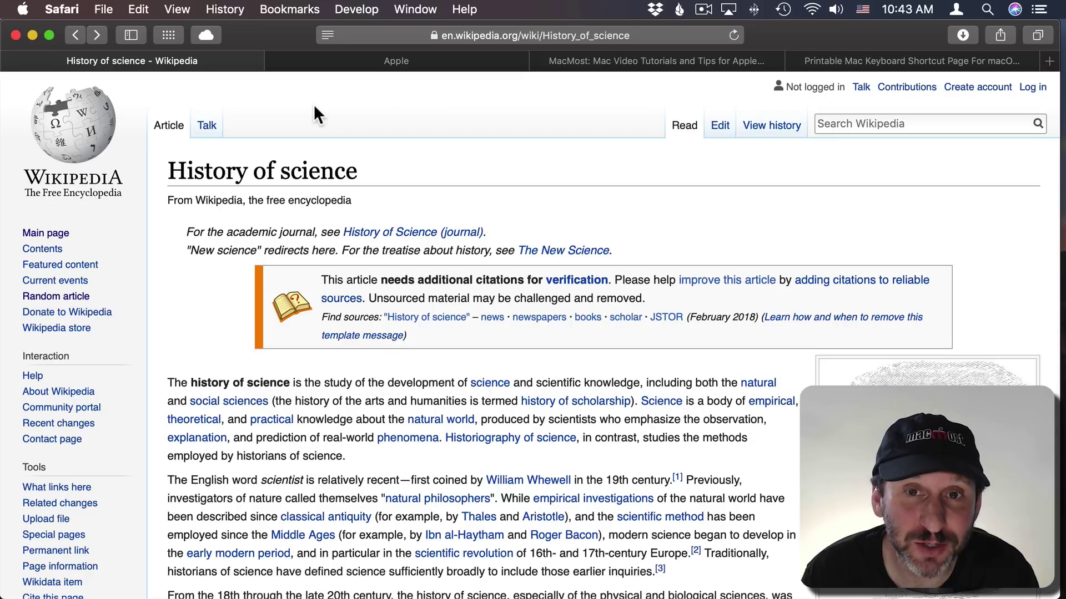
# Step: Reload the History of science article from its origin server using the Option-revealed View menu command
pyautogui.click(178, 9)
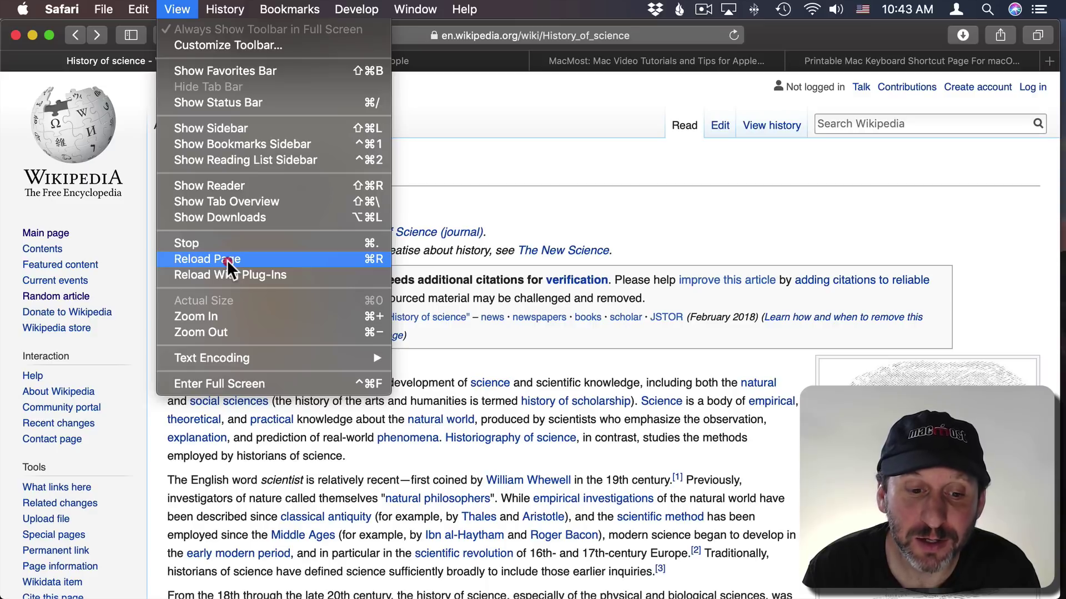
pyautogui.press('alt')
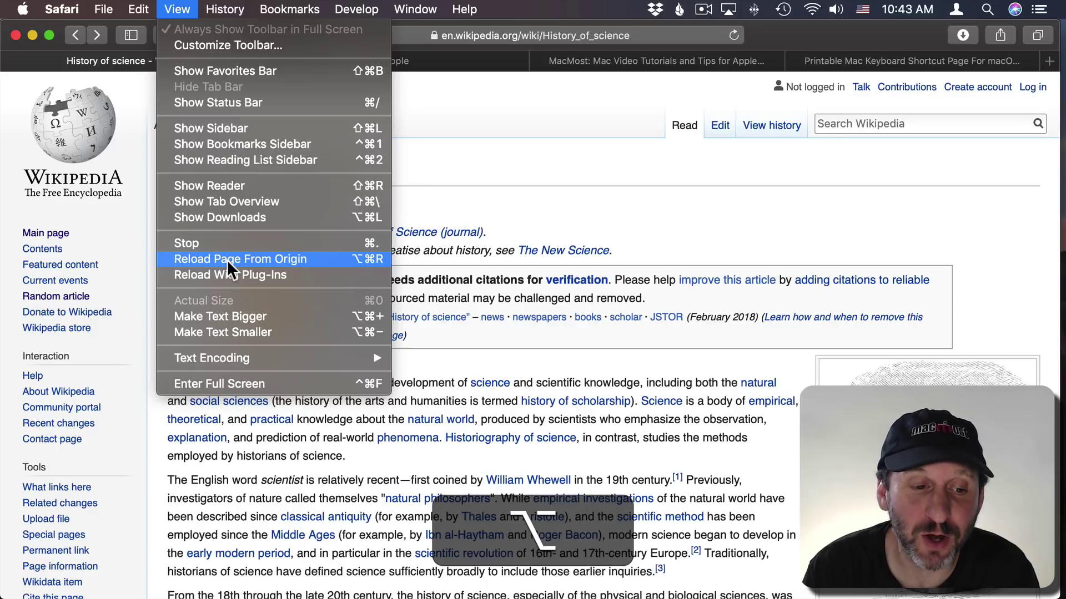
pyautogui.keyDown('alt'); pyautogui.click(304, 259); pyautogui.keyUp('alt')
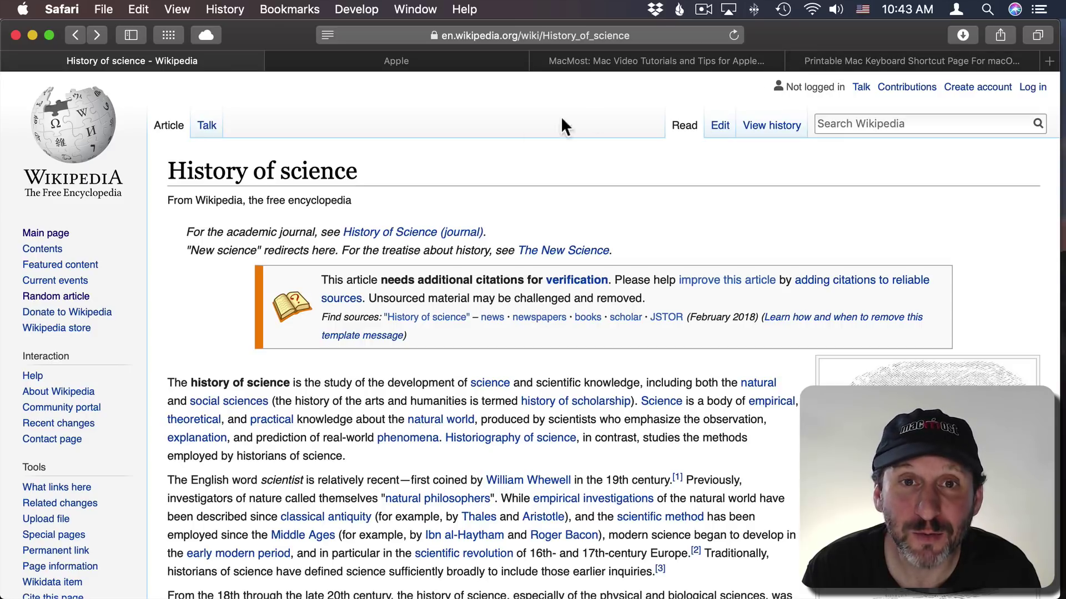
# Step: Show all tabs in Tab Overview and filter them by 'apple' after briefly trying 'ein'
pyautogui.press('super')
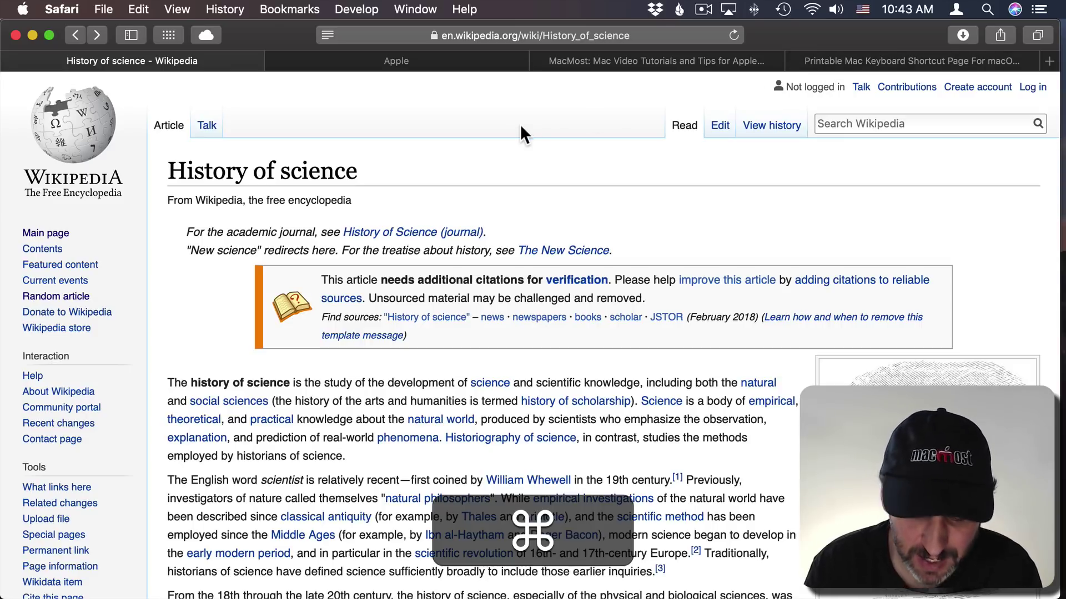
pyautogui.press('shift')
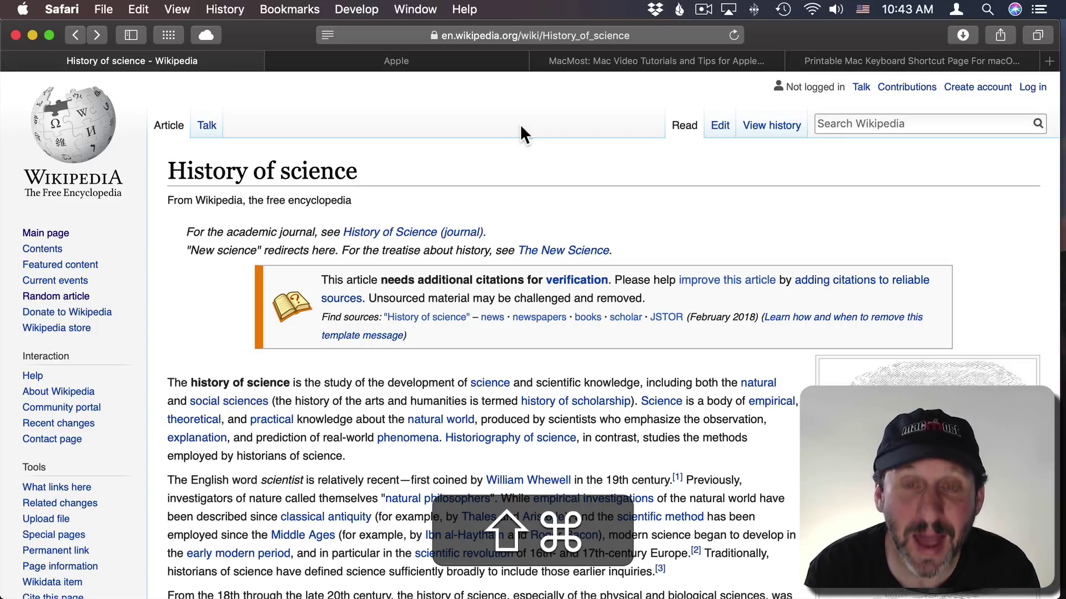
pyautogui.press('shift+super+backslash')
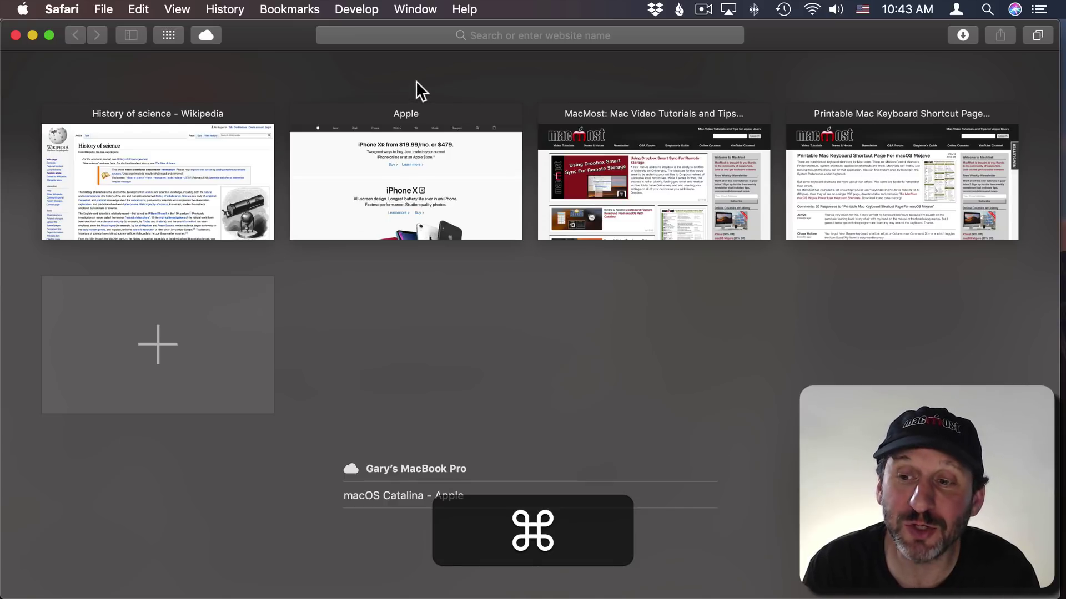
pyautogui.press('super+f')
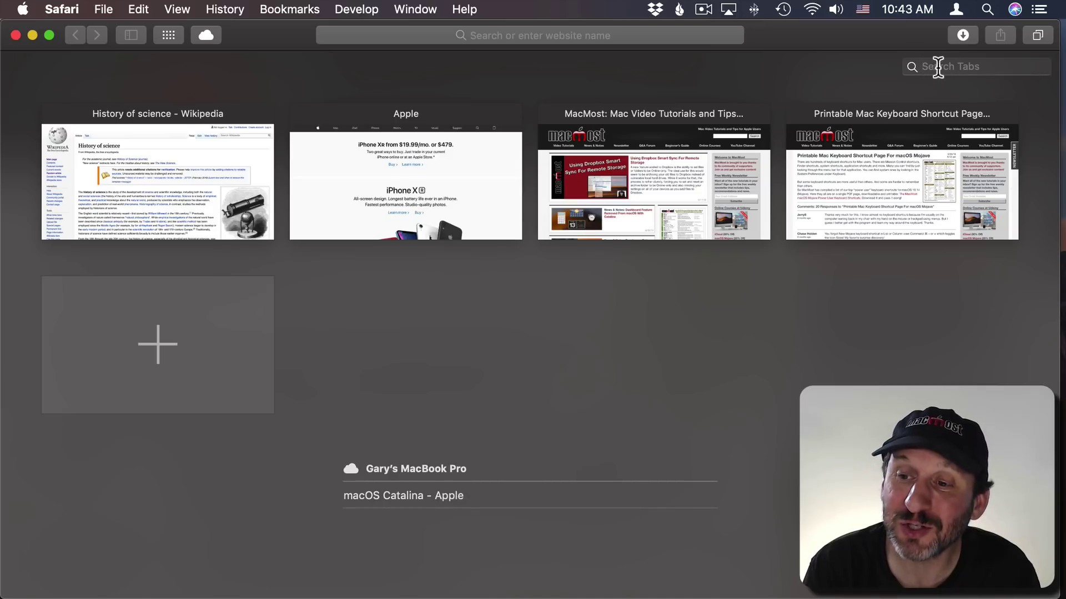
pyautogui.press('BackSpace')
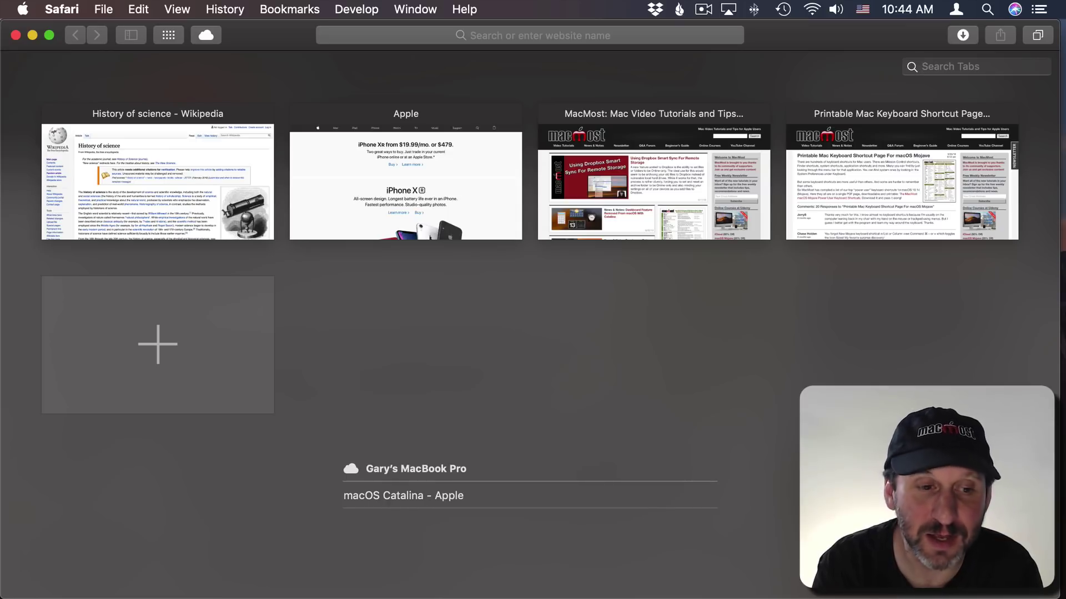
pyautogui.write('ein')
pyautogui.press('BackSpace')
pyautogui.press('BackSpace')
pyautogui.press('BackSpace')
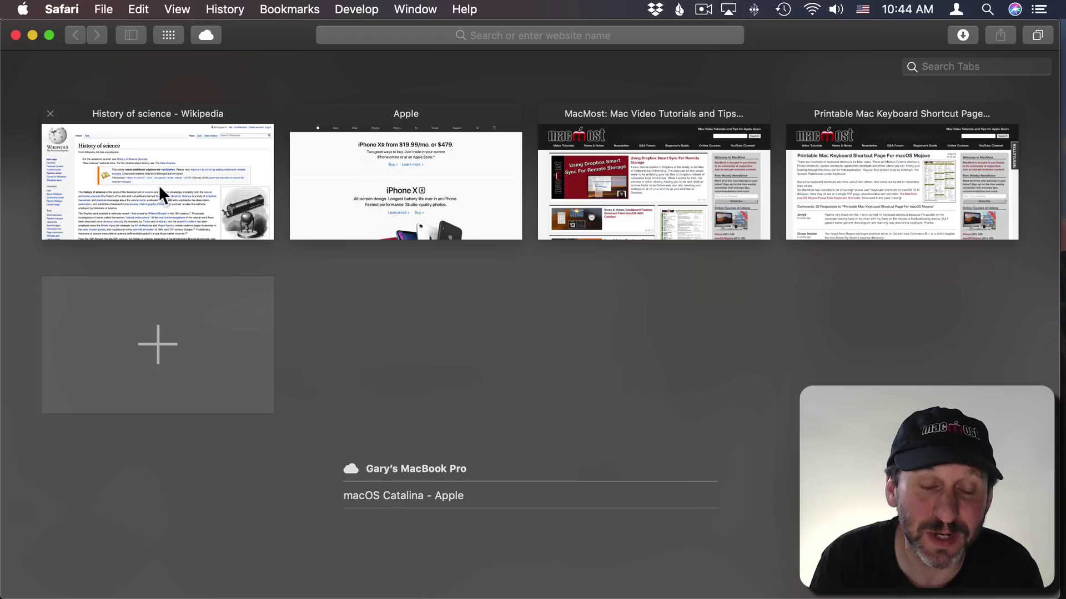
pyautogui.write('apple')
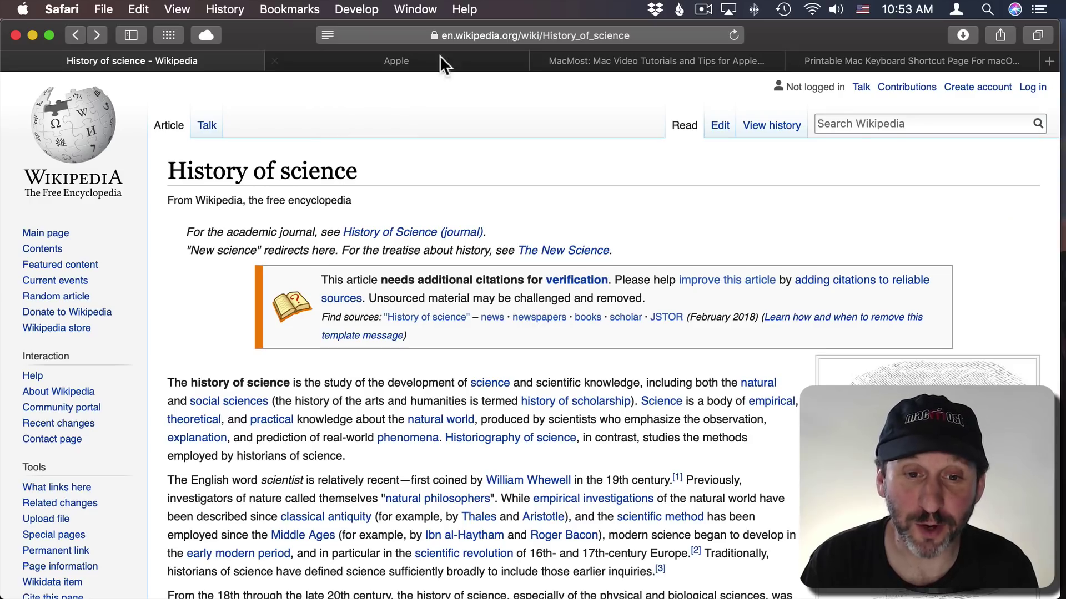
# Step: Search the web for 'mac computer' and open the Macintosh Wikipedia article from the results
pyautogui.click(468, 38)
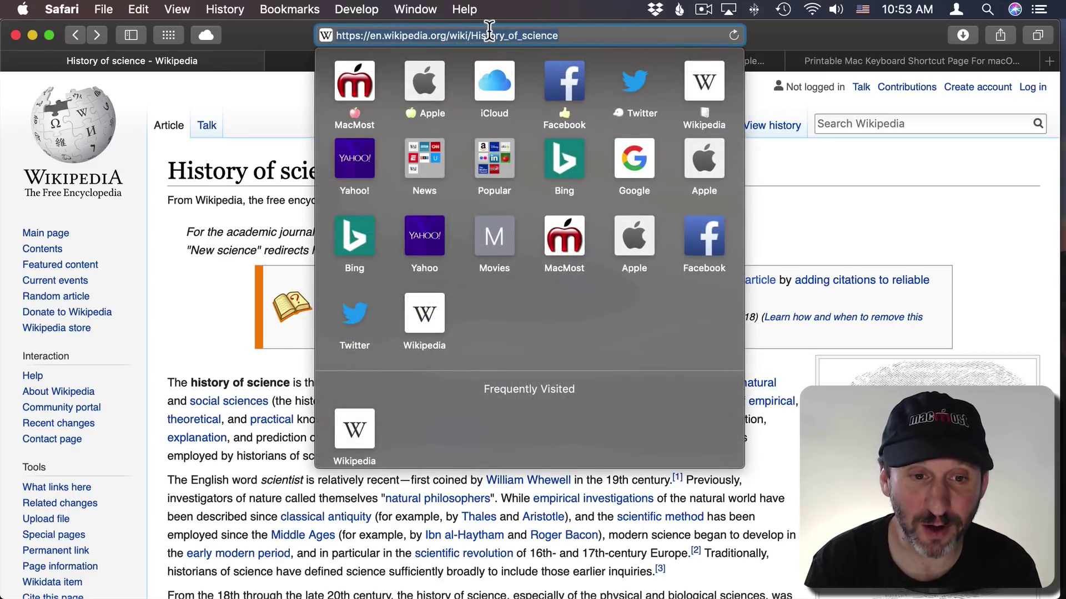
pyautogui.write('mac computer')
pyautogui.press('Return')
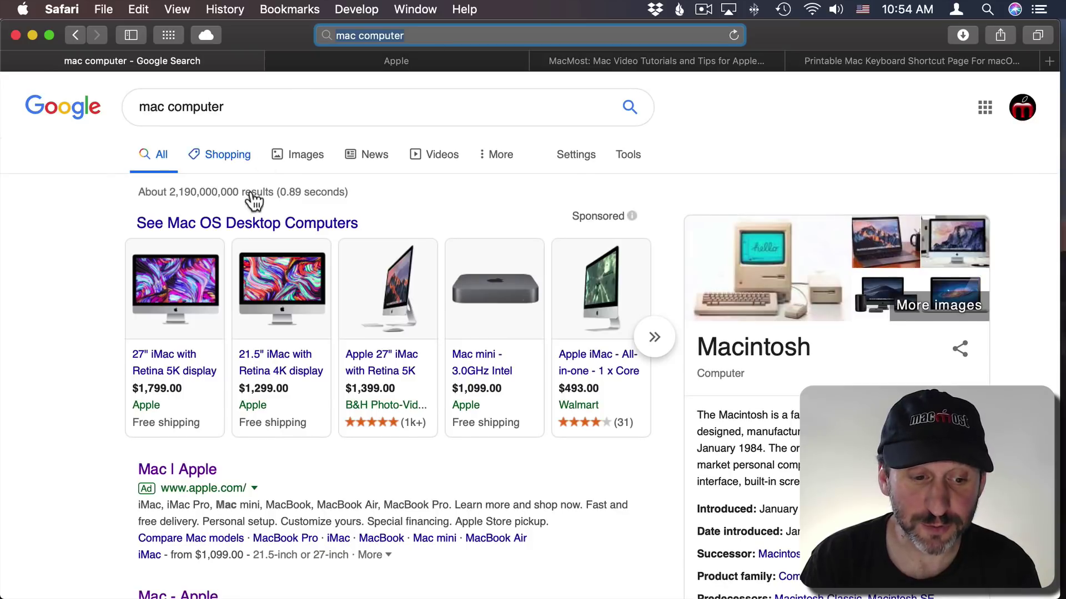
pyautogui.scroll(-12, 248, 464)
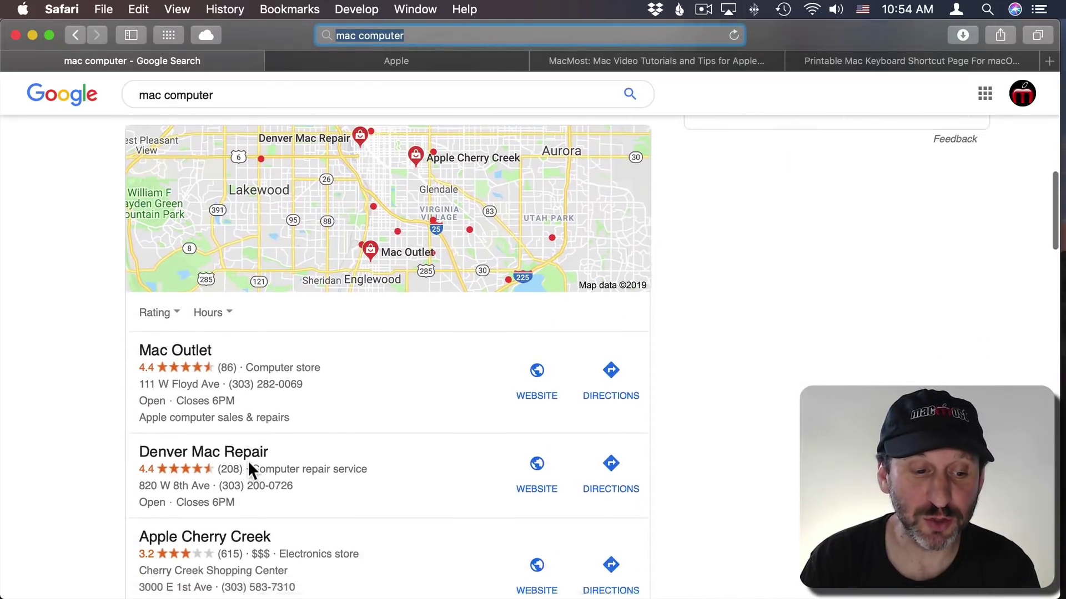
pyautogui.scroll(-15, 249, 464)
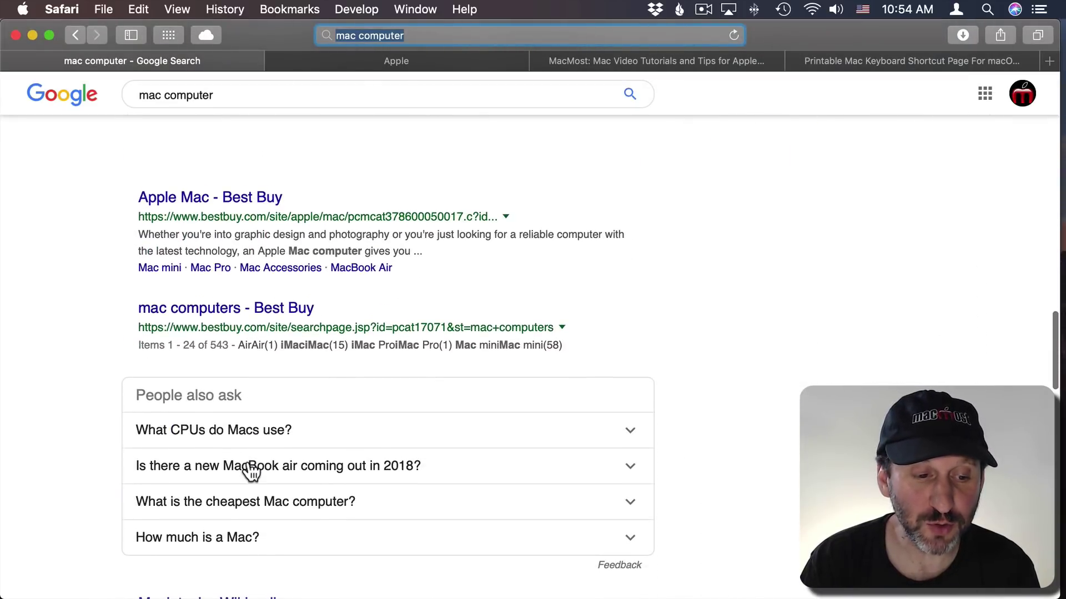
pyautogui.scroll(-8, 248, 471)
pyautogui.click(199, 215)
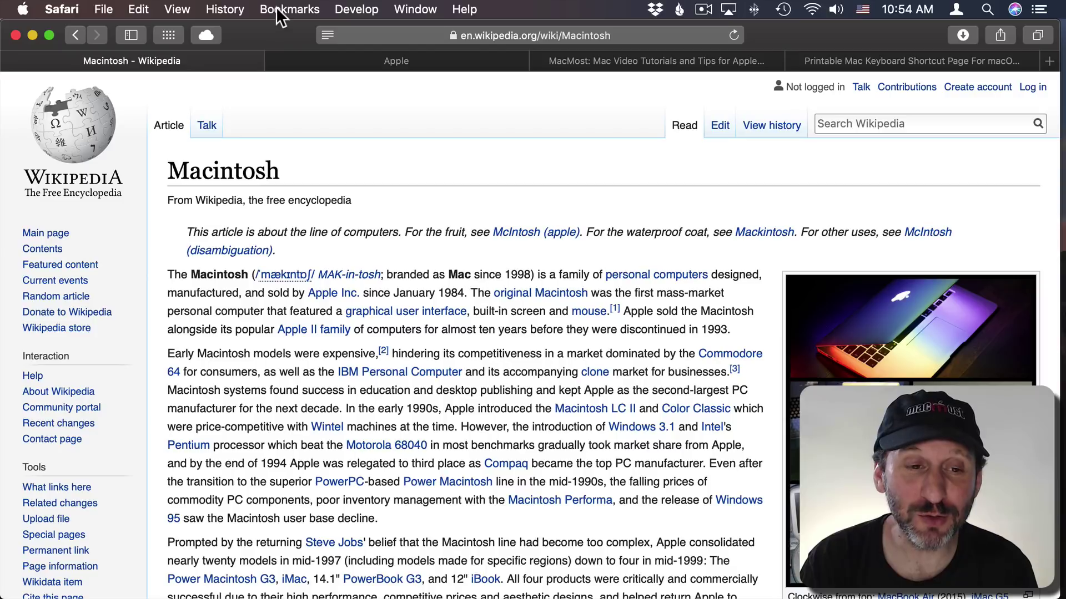
# Step: Return to the 'mac computer' search results with Option-Command-S SnapBack
pyautogui.click(225, 10)
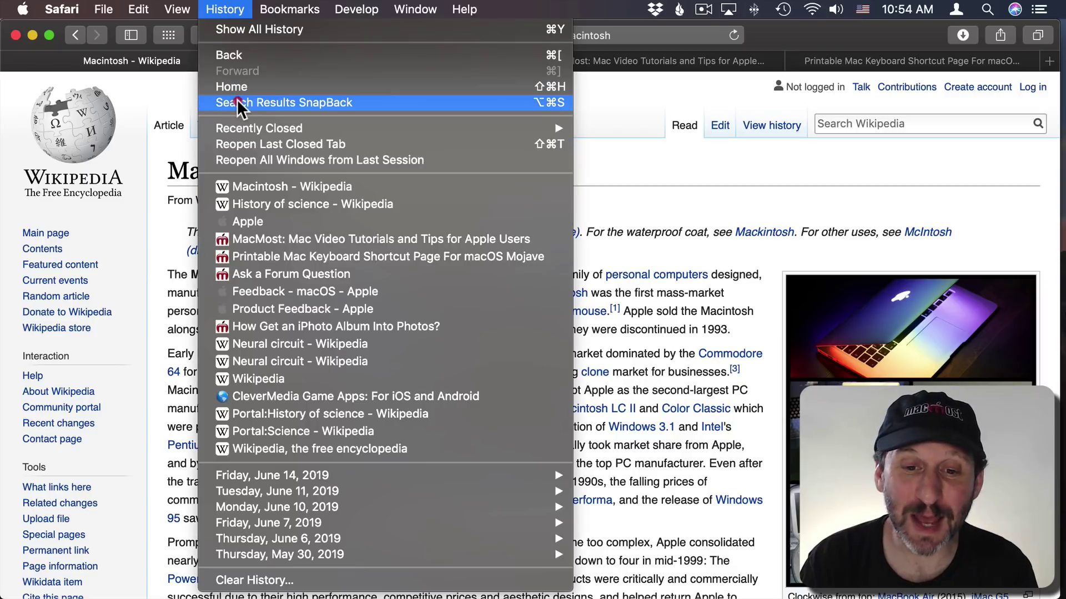
pyautogui.click(692, 178)
pyautogui.press('alt+super+s')
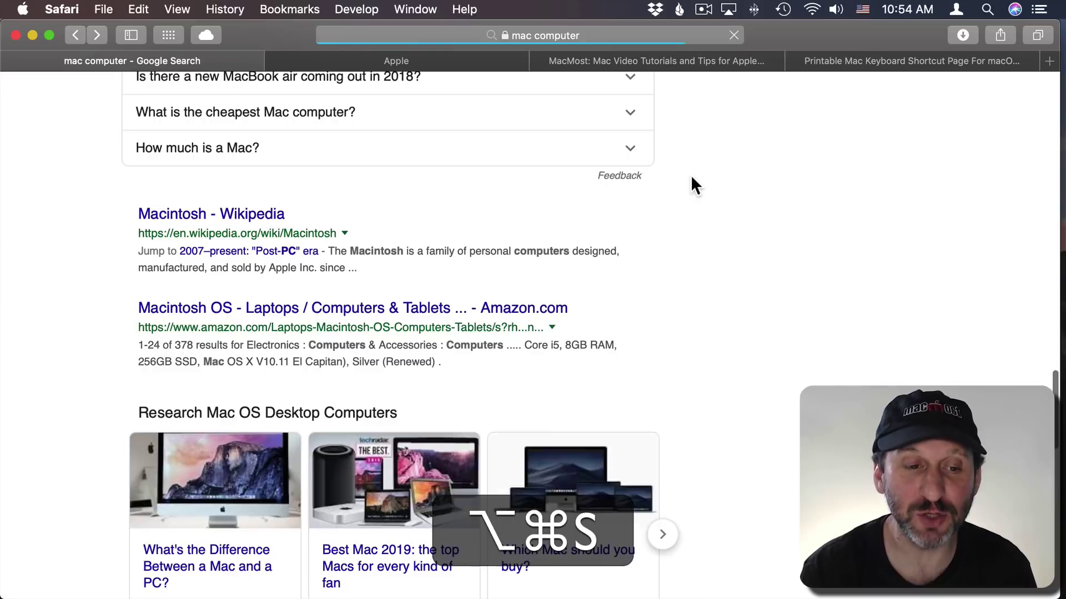